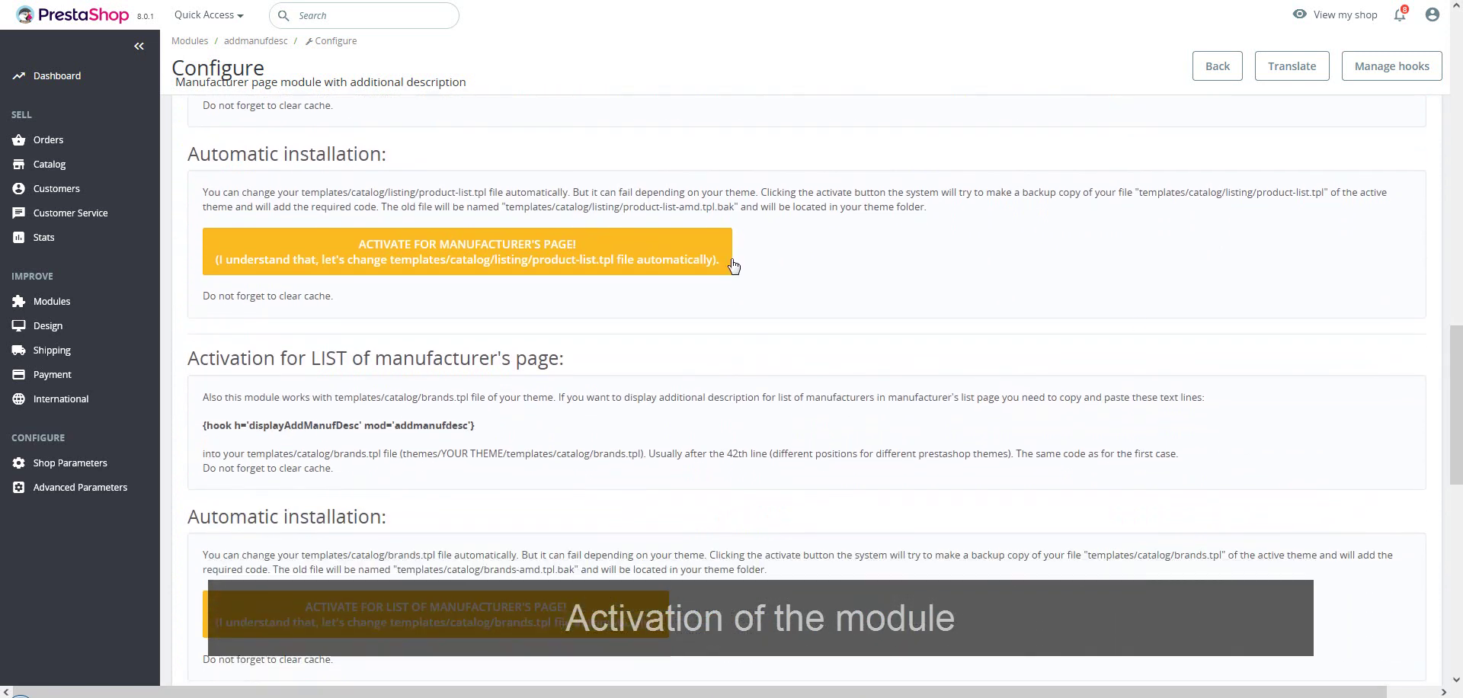
# Activate the module automatically for the manufacturer's page (product-list.tpl) and for the list of manufacturers page (brands.tpl)
pyautogui.click(624, 250)
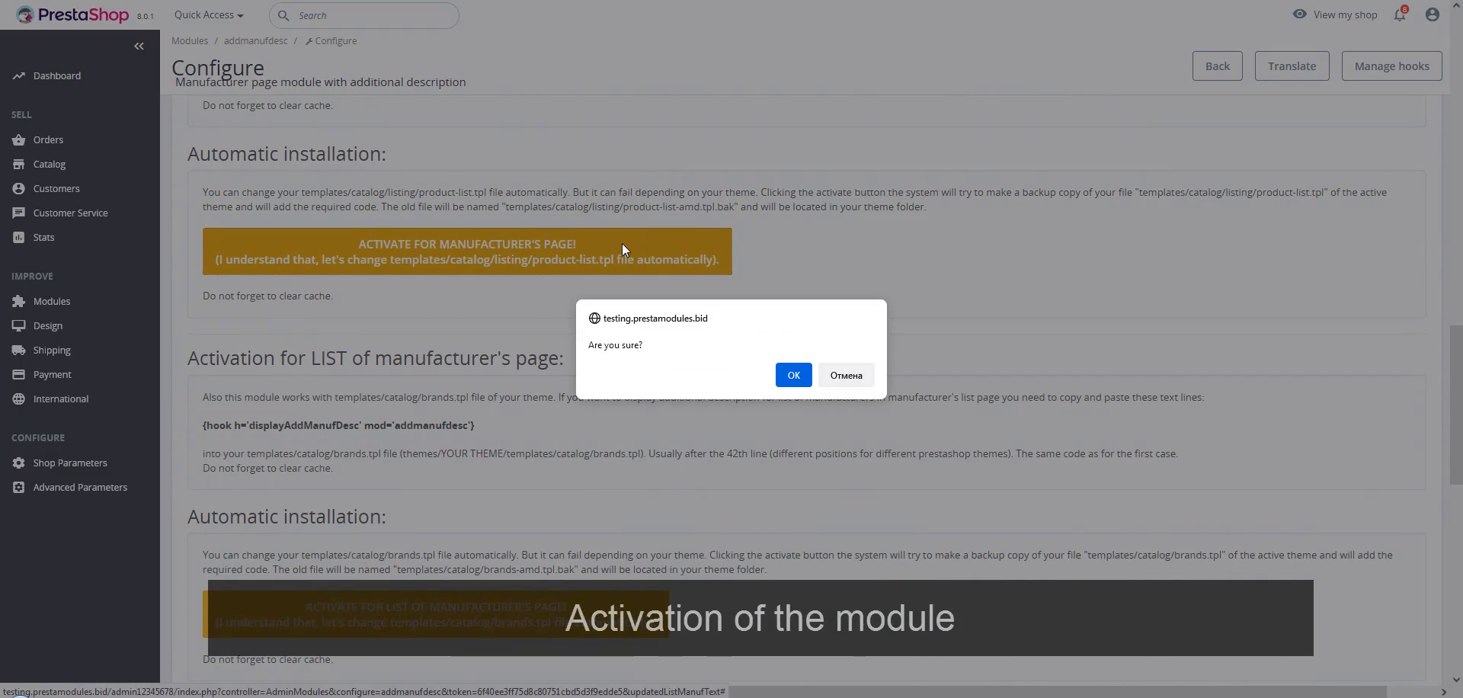
pyautogui.click(801, 381)
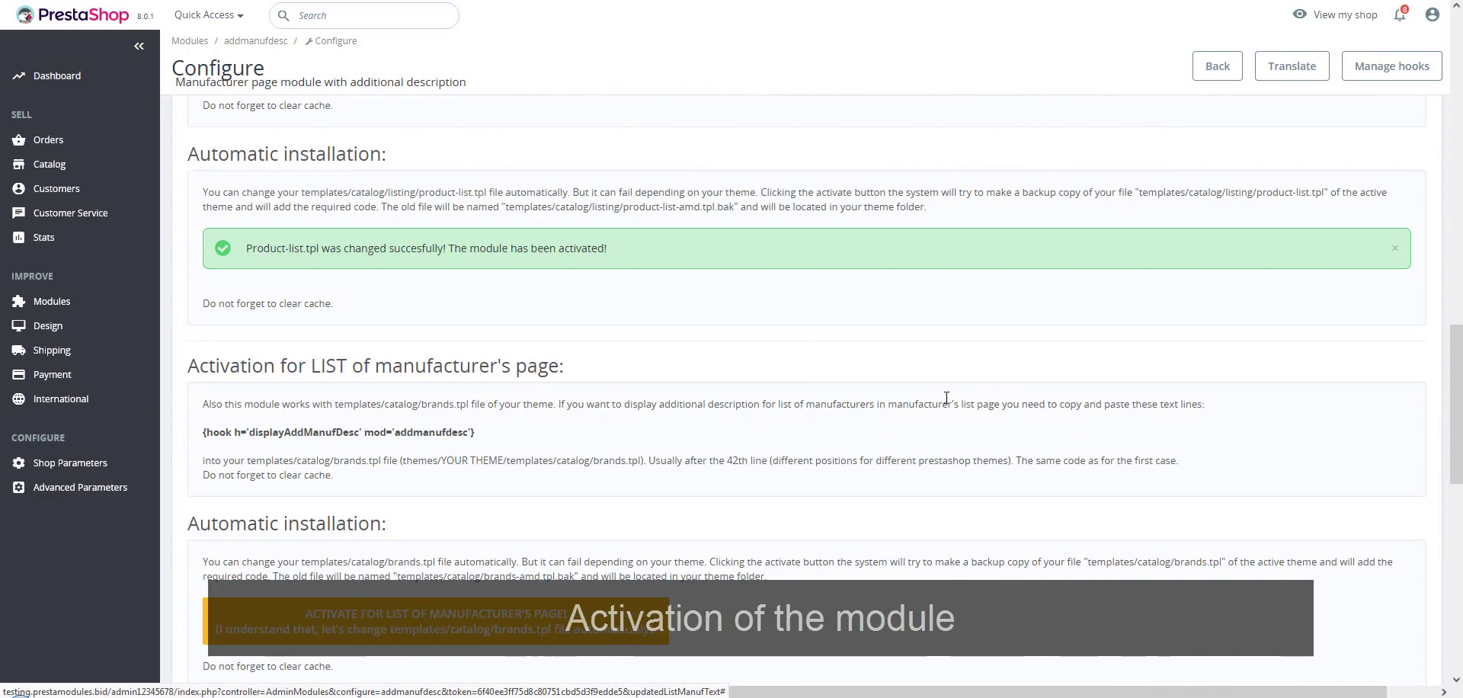
pyautogui.moveTo(1448, 390); pyautogui.dragTo(1447, 436)
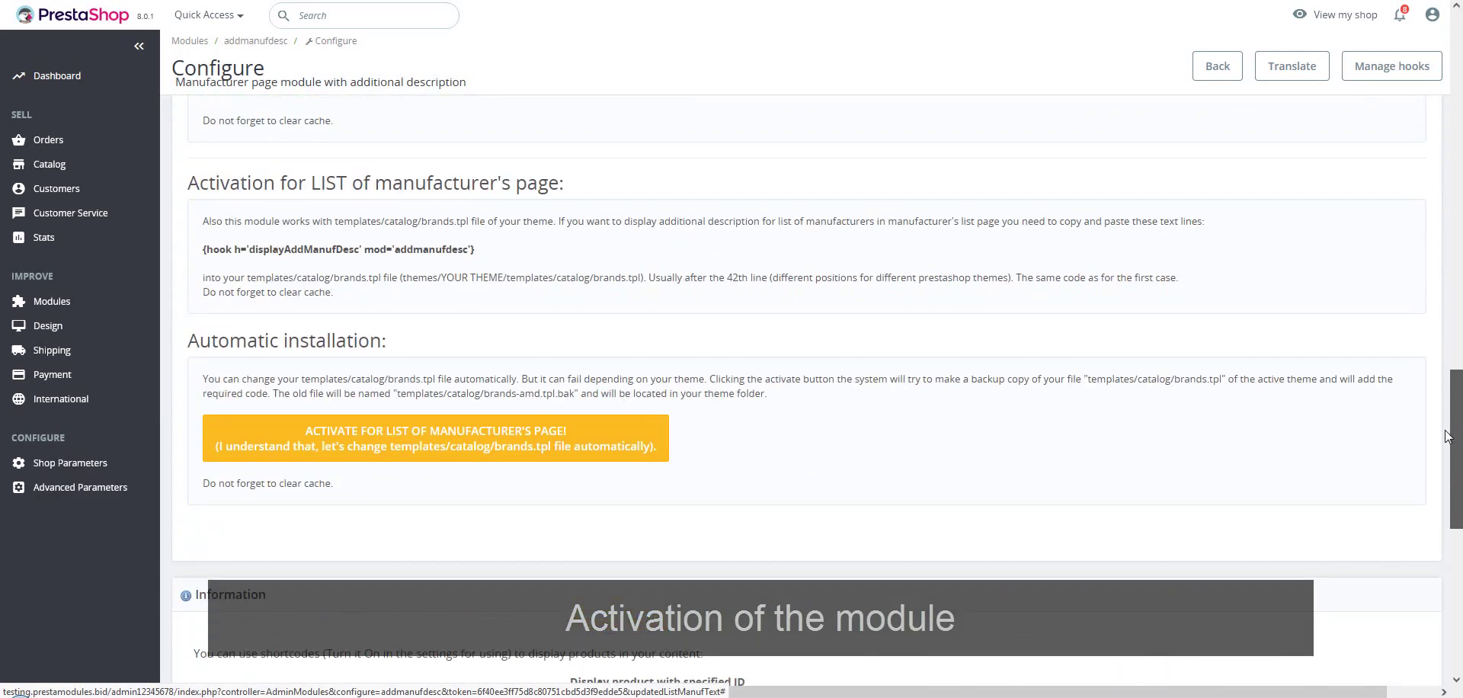
pyautogui.click(460, 432)
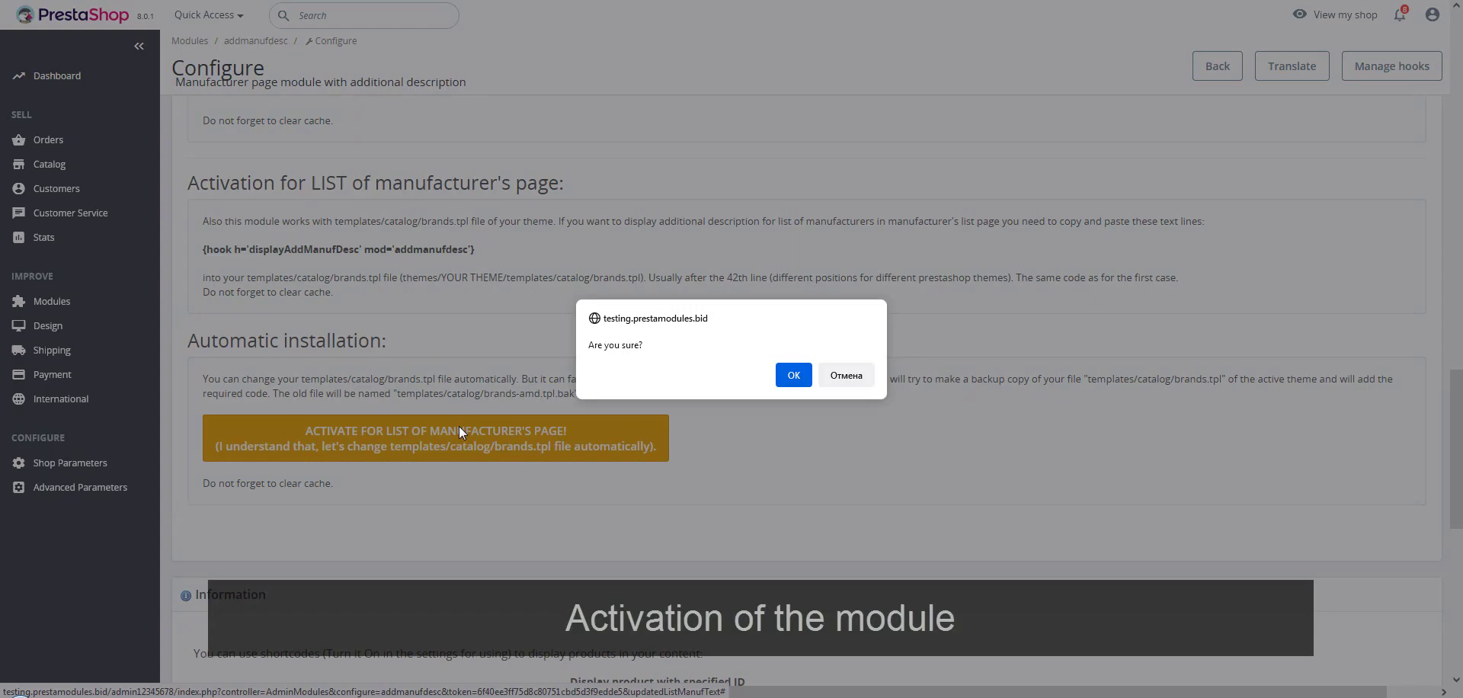
pyautogui.click(780, 383)
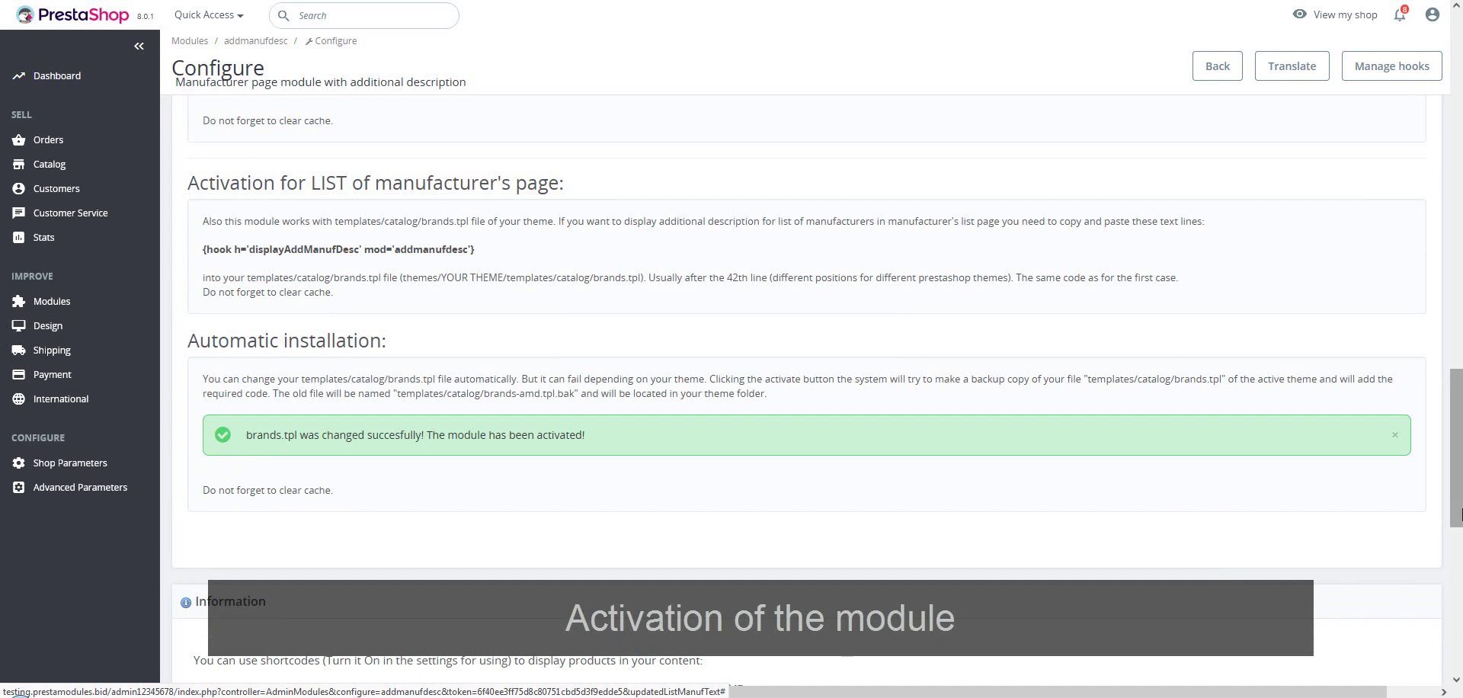
# Add a description for manufacturer 2-Graphic Corner with the "Lorem Ipsum is simply dummy text" paragraph, and save it while staying in the form
pyautogui.moveTo(1458, 512); pyautogui.dragTo(1459, 145)
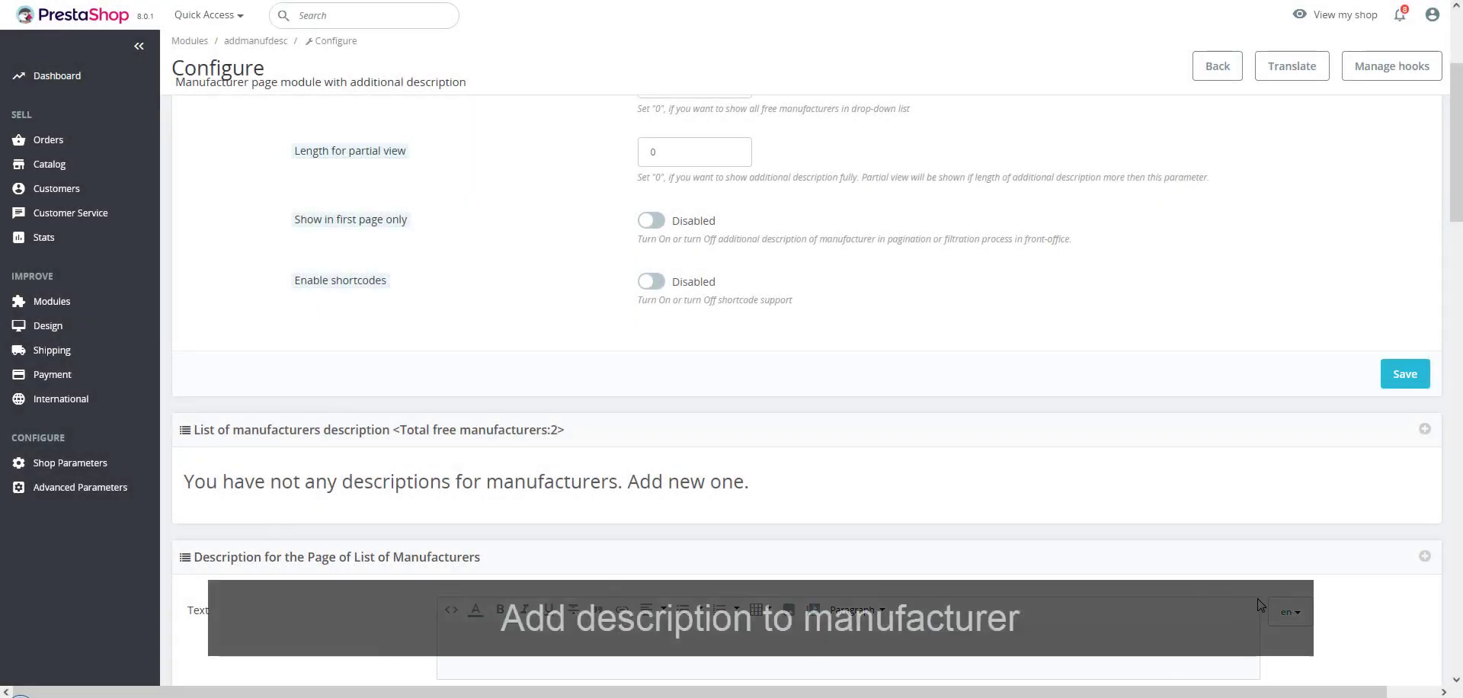
pyautogui.click(1425, 428)
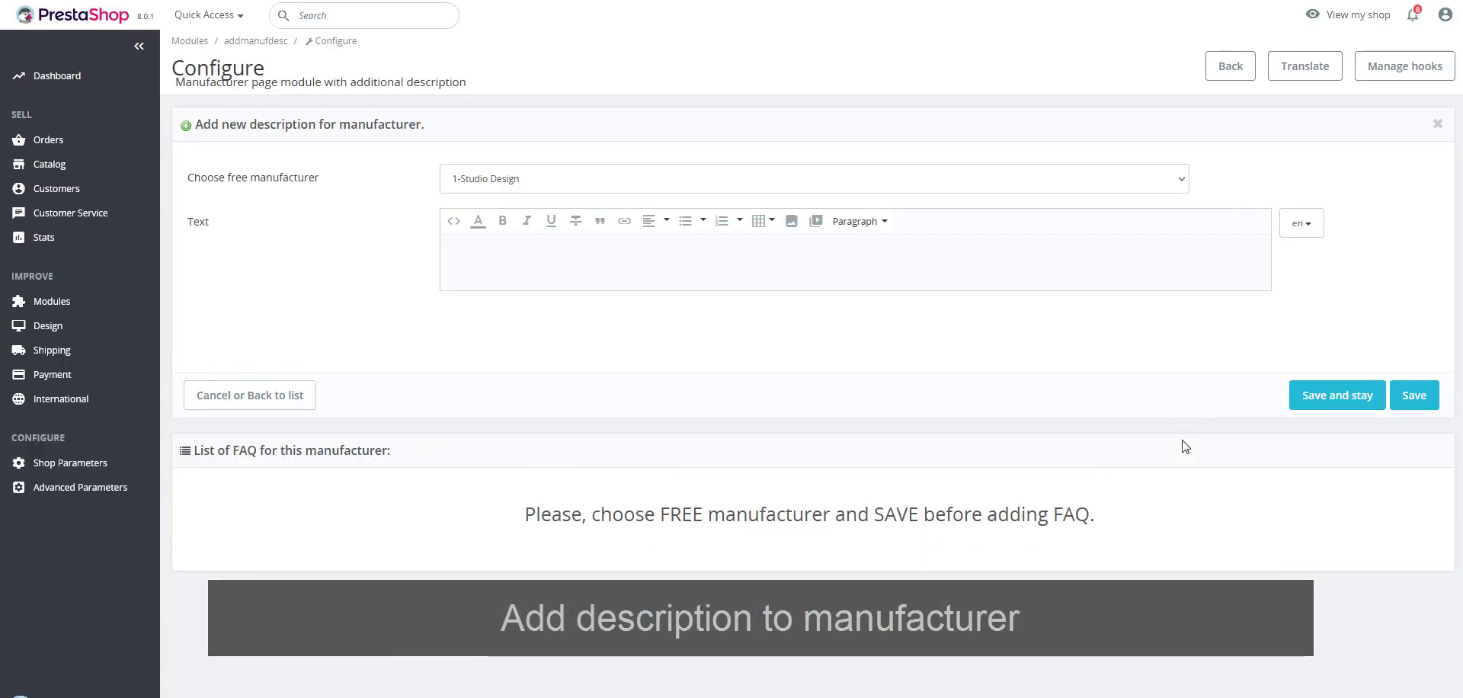
pyautogui.click(1181, 183)
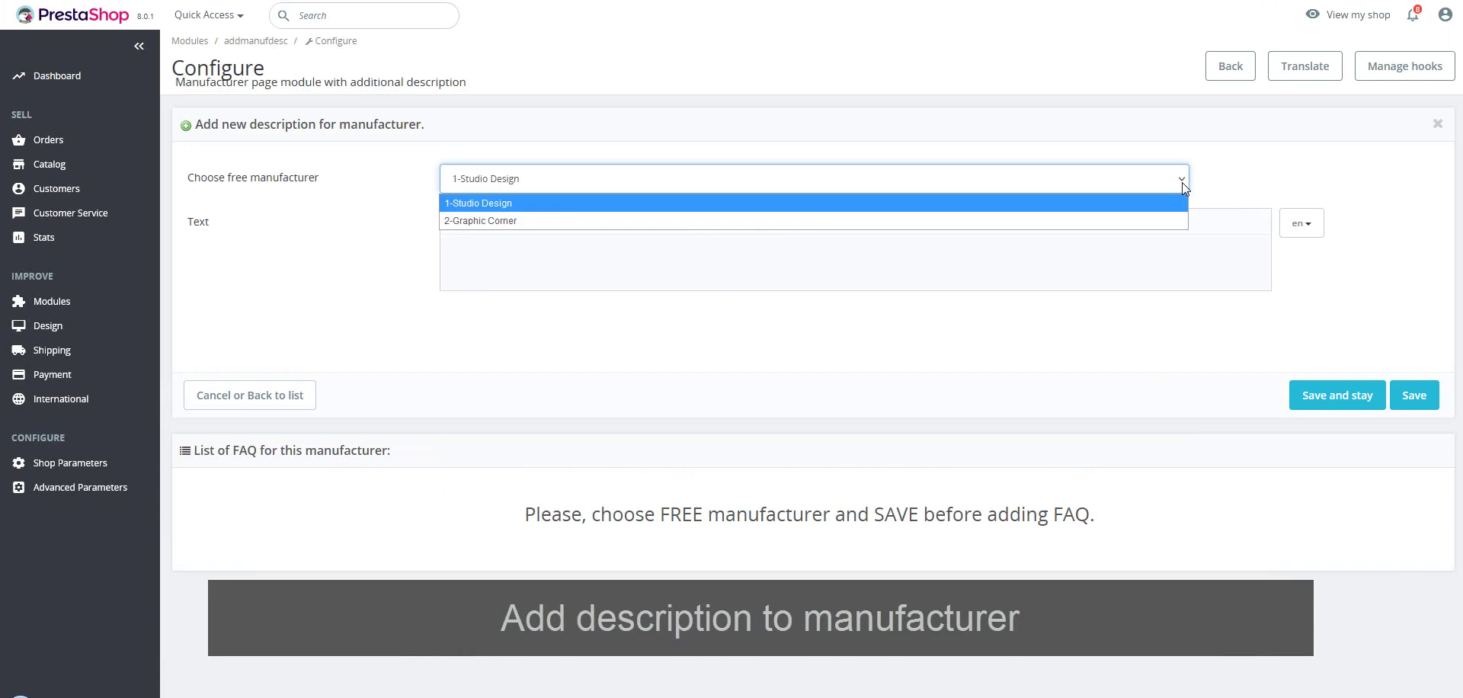
pyautogui.click(783, 221)
pyautogui.click(712, 253)
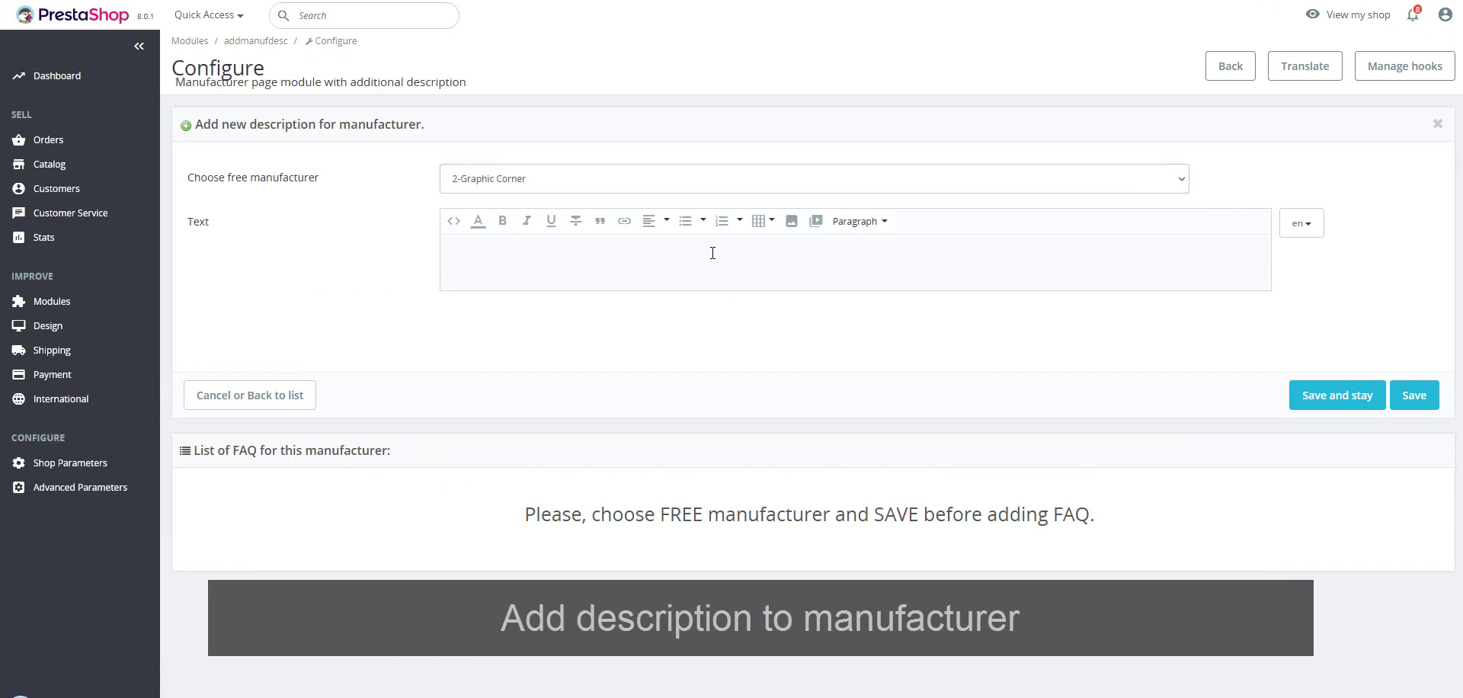
pyautogui.write("Lorem Ipsum is simply dummy text of the printing and typesetting industry. Lorem Ipsum has been the industry's standard dummy text ever since the 1500s, when an unknown printer took a galley of type and scrambled it to make a type specimen book. It has survived not only five centuries, but also the leap into electronic typesetting, remaining essentially unchanged. It was popularised in the 1960s with the release of Letraset sheets containing Lorem Ipsum passages, and more recently with desktop publishing software like Aldus PageMaker including versions of Lorem Ipsum.")
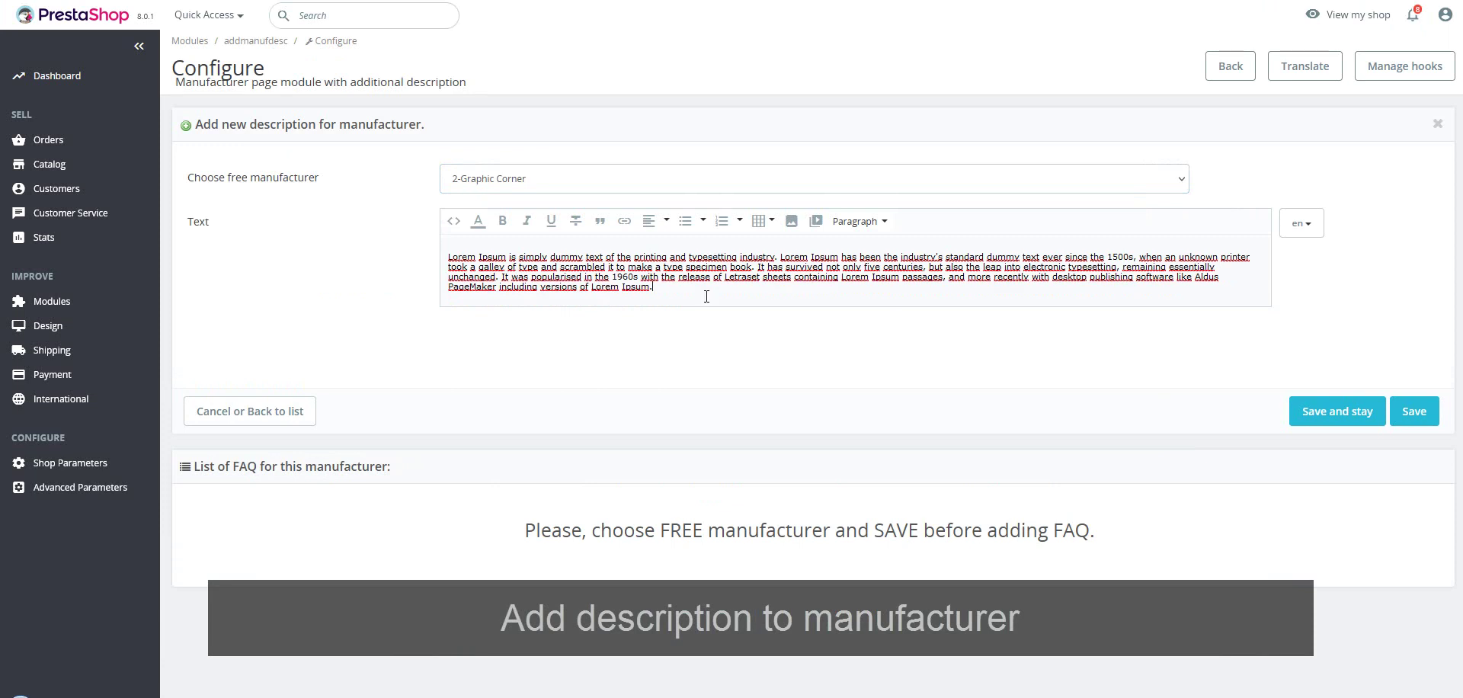
pyautogui.press('Return')
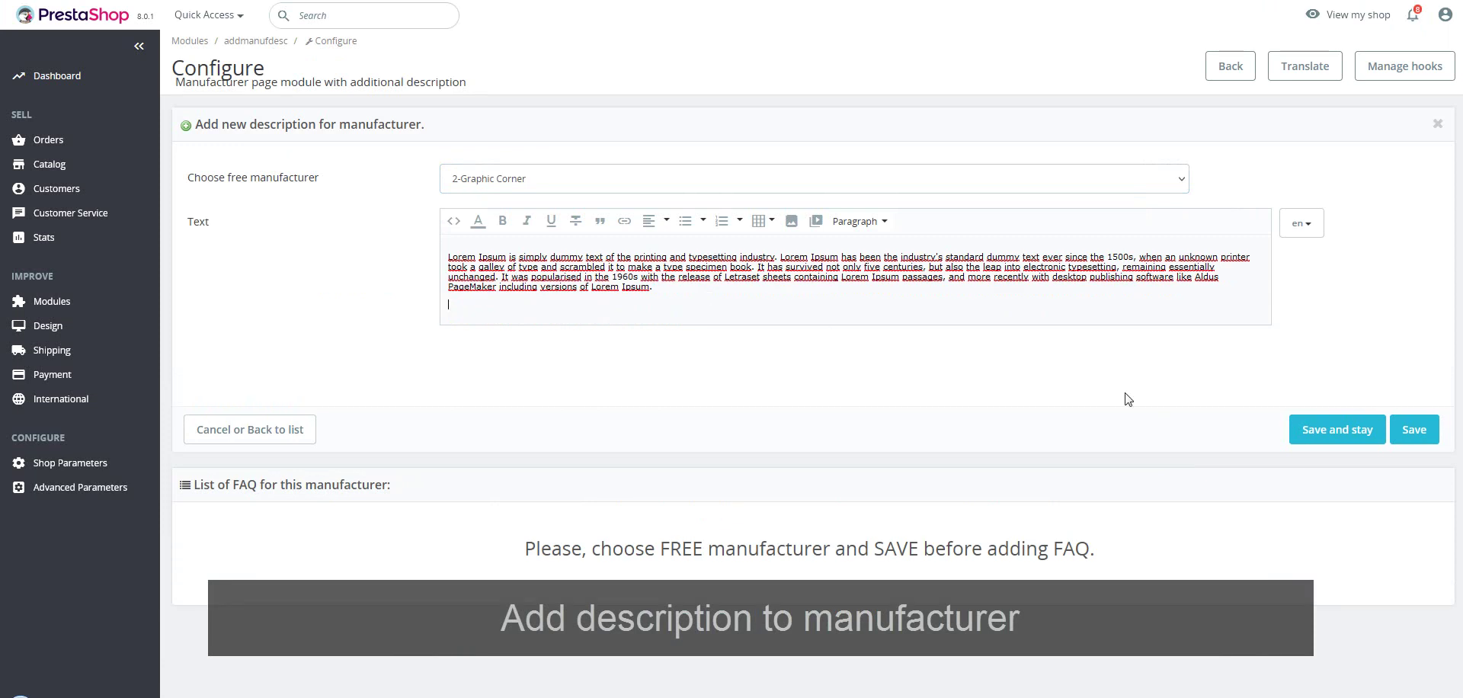
pyautogui.click(1310, 430)
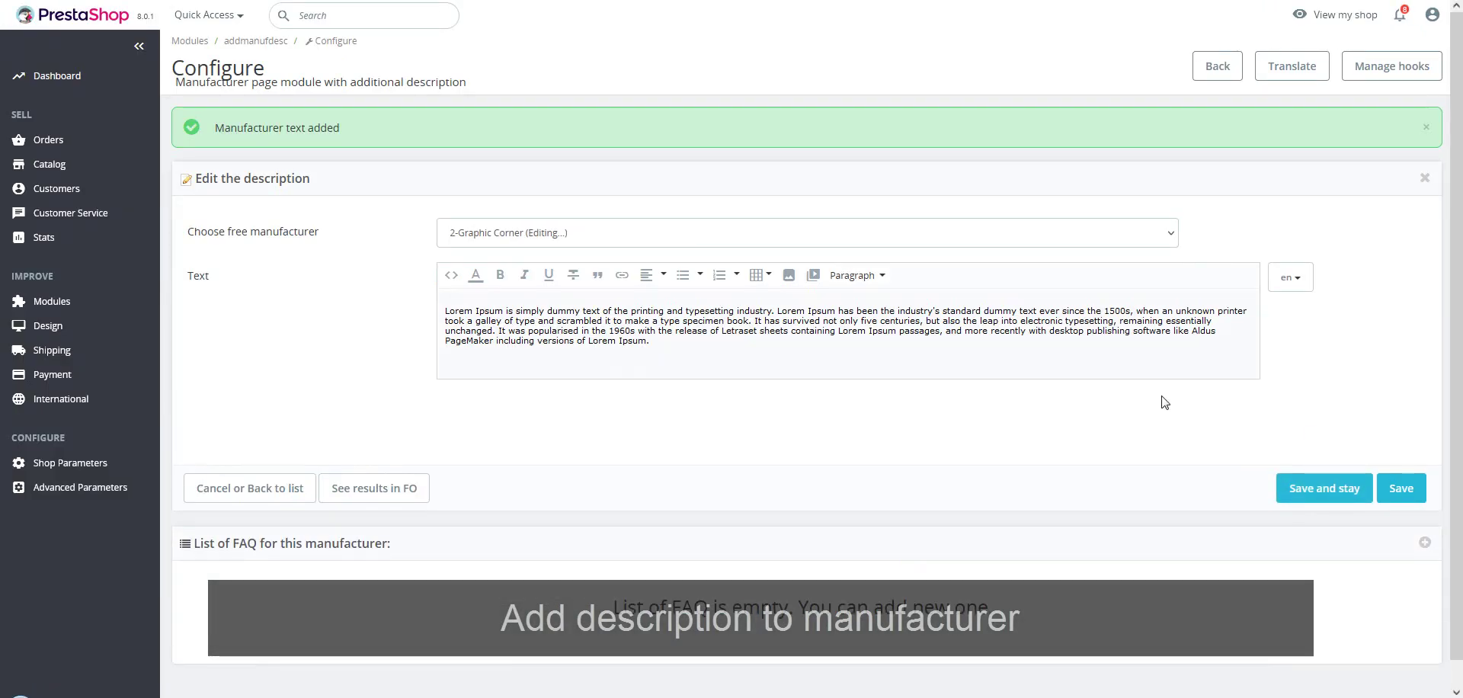
# View the Graphic Corner brand page in the front office and examine the additional description below the products
pyautogui.click(394, 495)
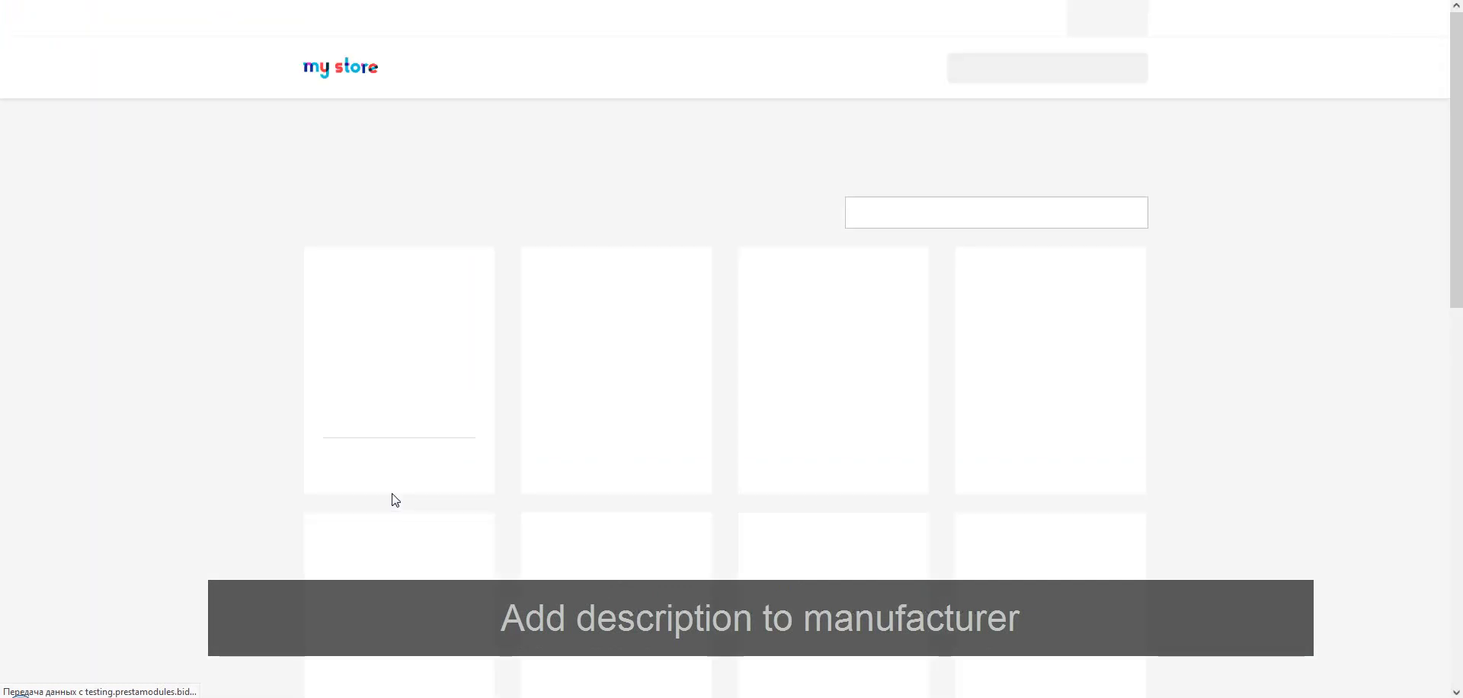
pyautogui.moveTo(1453, 214); pyautogui.dragTo(1452, 545)
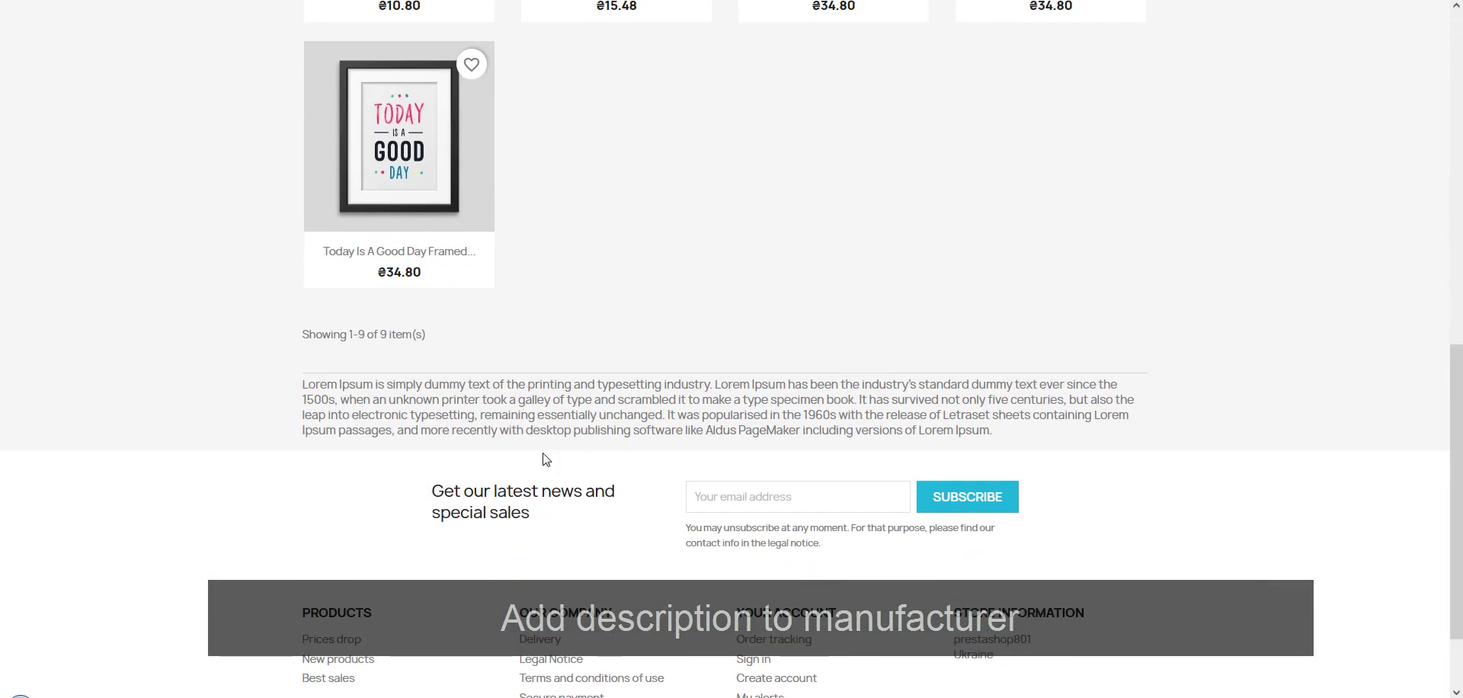
pyautogui.moveTo(296, 390); pyautogui.dragTo(990, 430)
pyautogui.click(1018, 432)
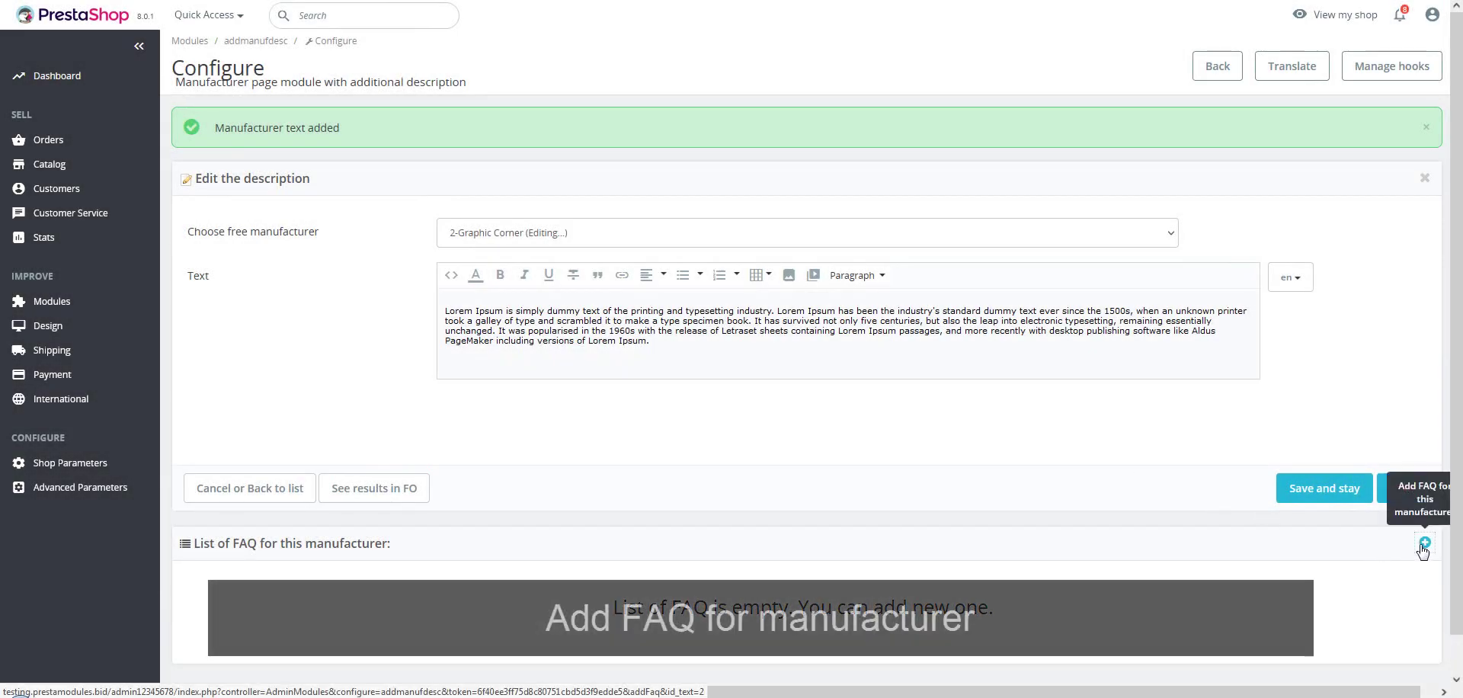
# Add a FAQ to Graphic Corner: question "⚡⚡⚡ Why do we use it? ⚡⚡⚡", answer the "It is a long established fact" paragraph
pyautogui.click(1422, 547)
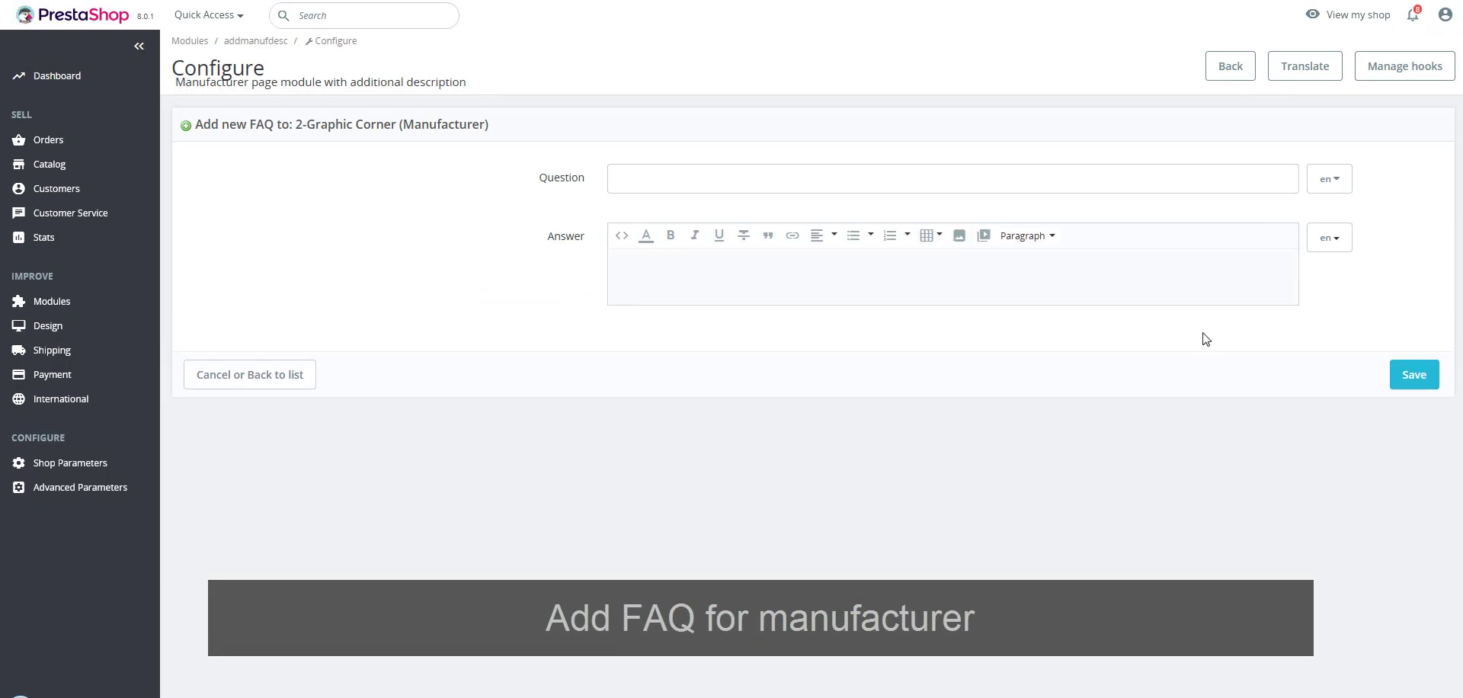
pyautogui.click(1100, 180)
pyautogui.write('Why do we use it?')
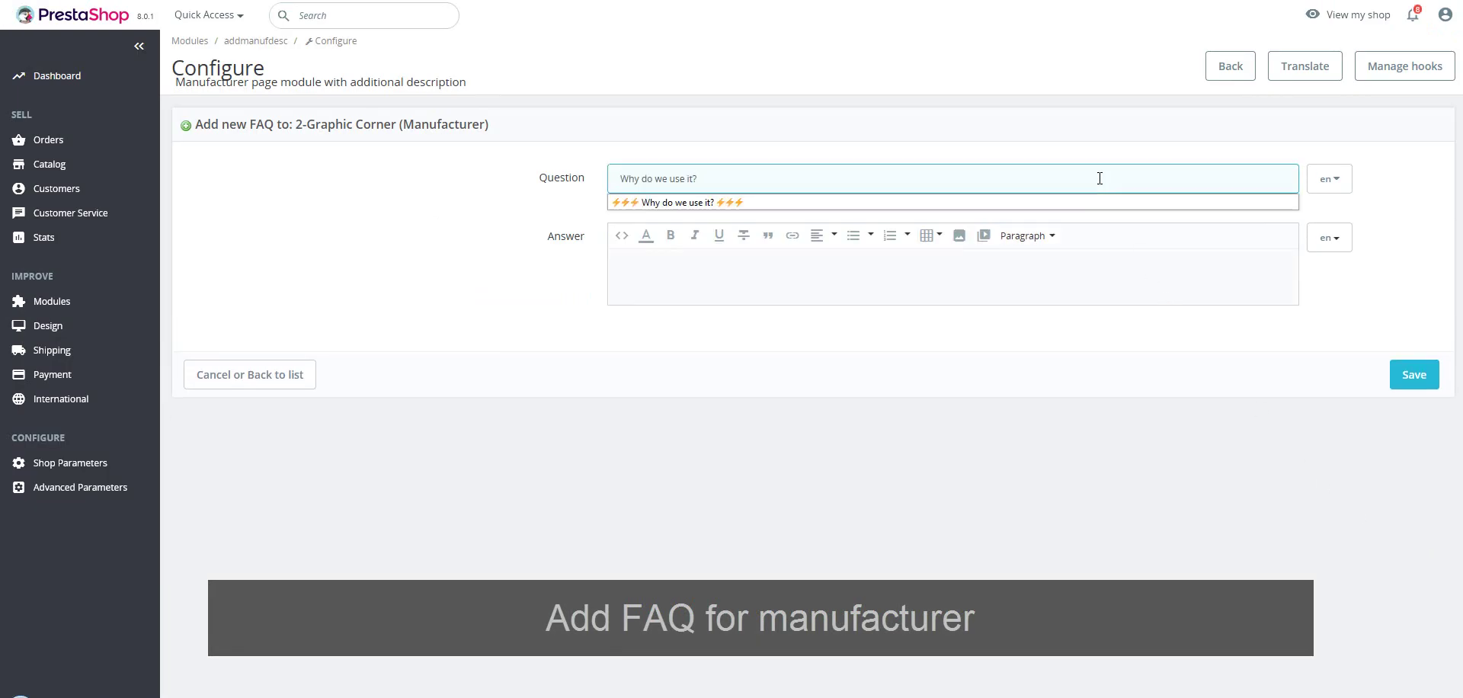
pyautogui.click(819, 202)
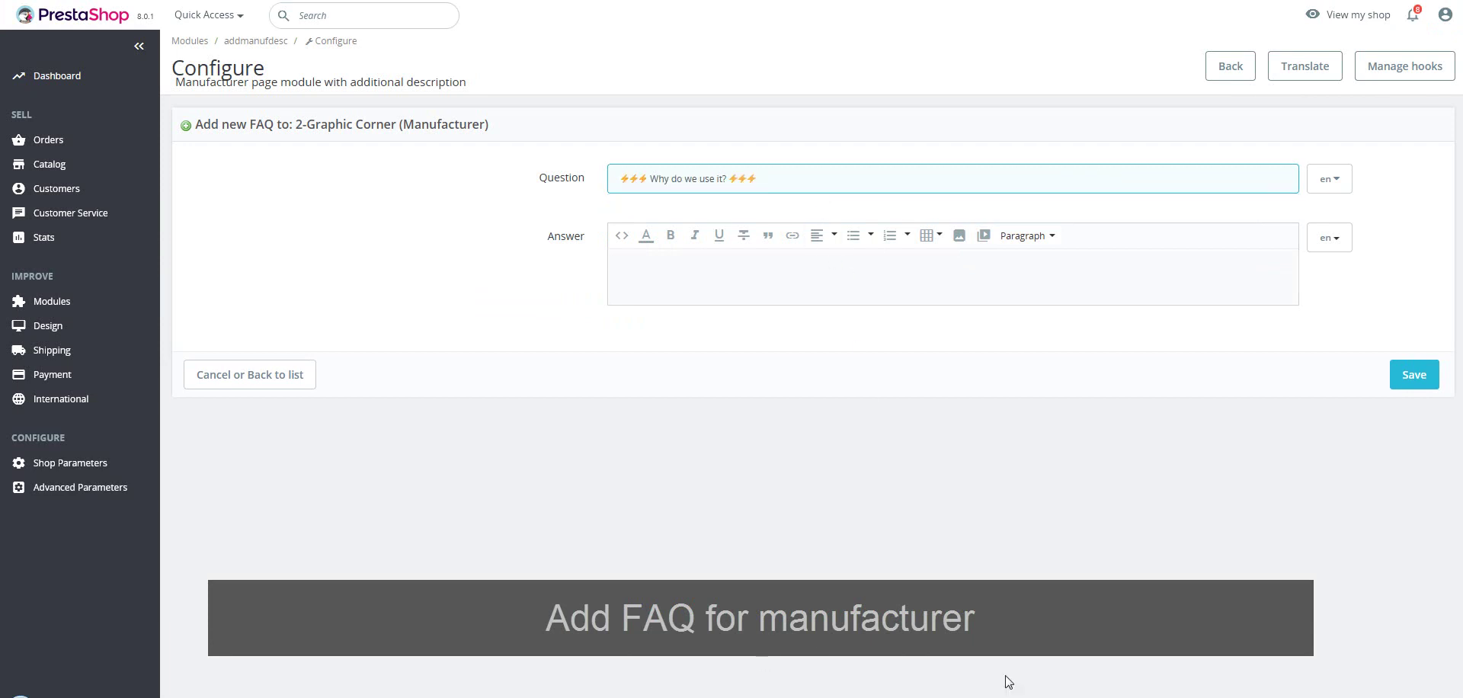
pyautogui.click(804, 280)
pyautogui.write("It is a long established fact that a reader will be distracted by the readable content of a page when looking at its layout. The point of using Lorem Ipsum is that it has a more-or-less normal distribution of letters, as opposed to using 'Content here, content here', making it look like readable English.")
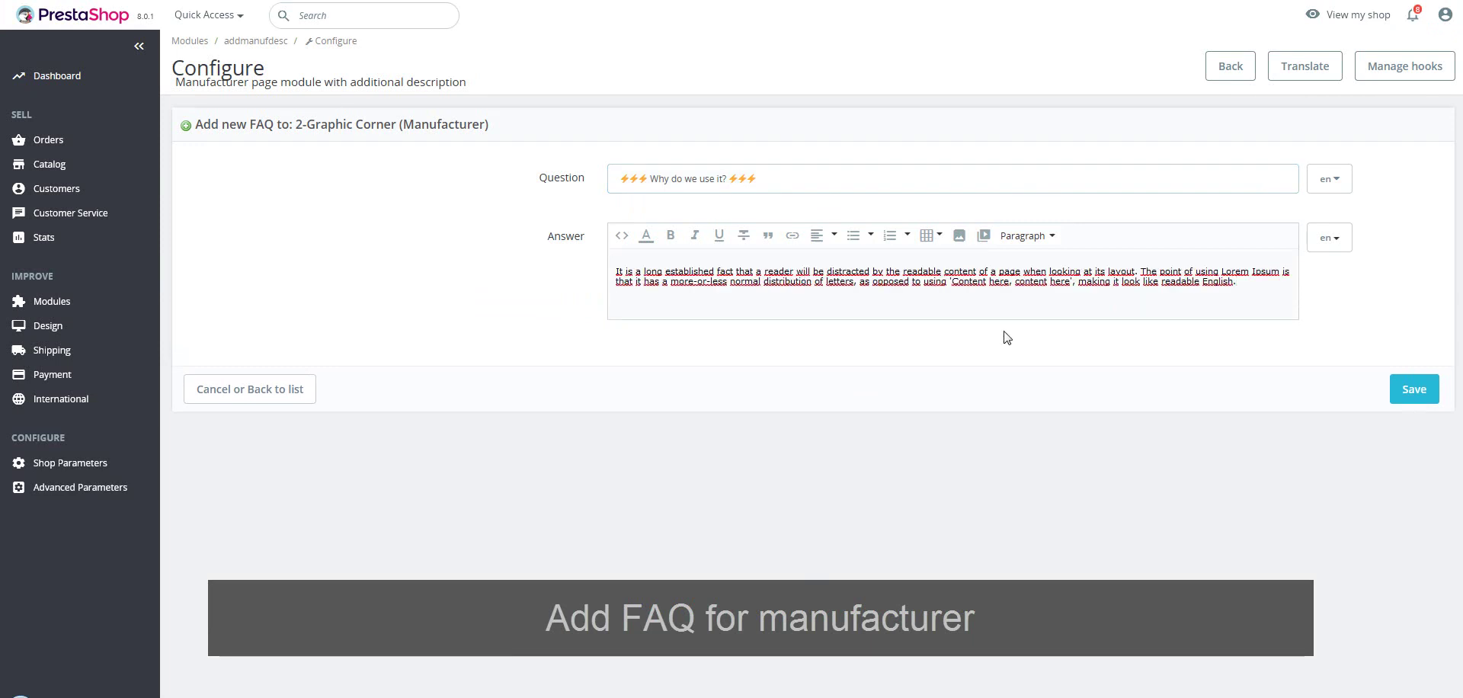
pyautogui.click(1427, 397)
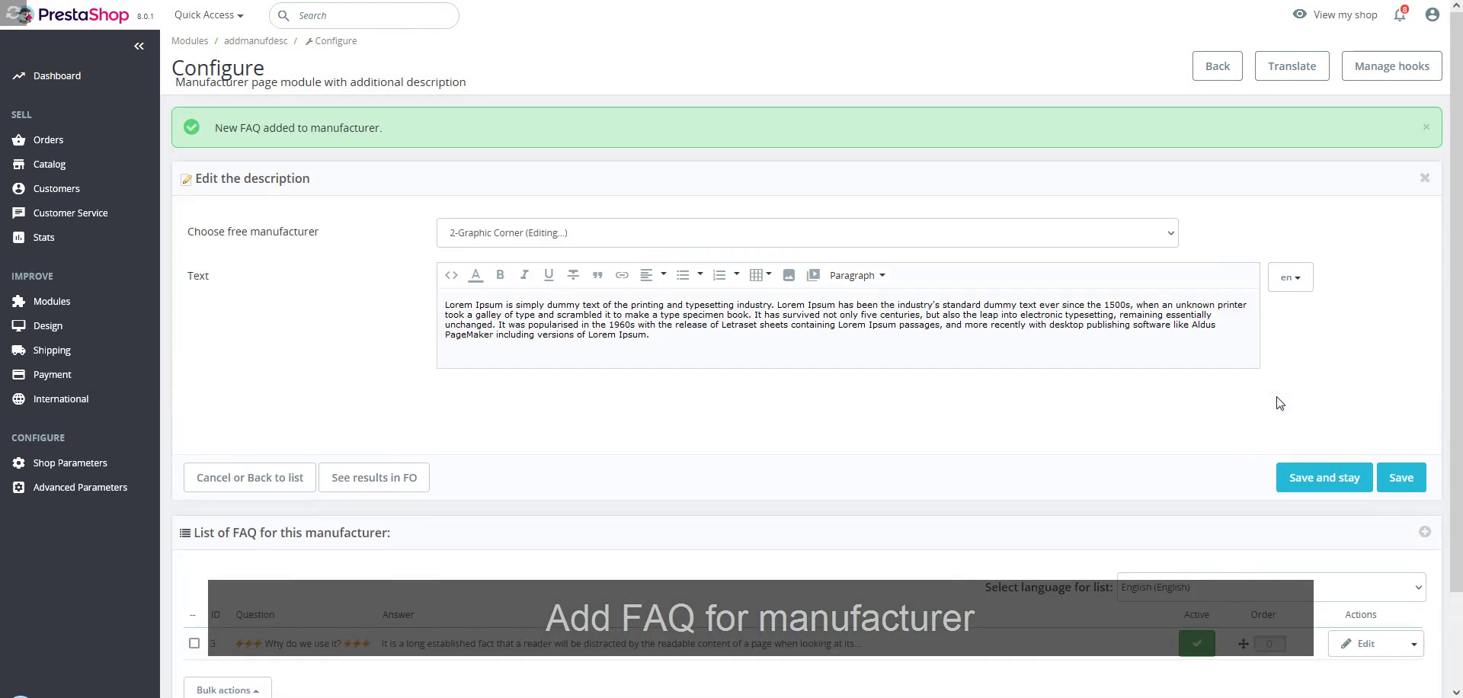
# View the Graphic Corner brand page in the front office and expand the question in its questions and answers block
pyautogui.moveTo(1451, 362); pyautogui.dragTo(1453, 452)
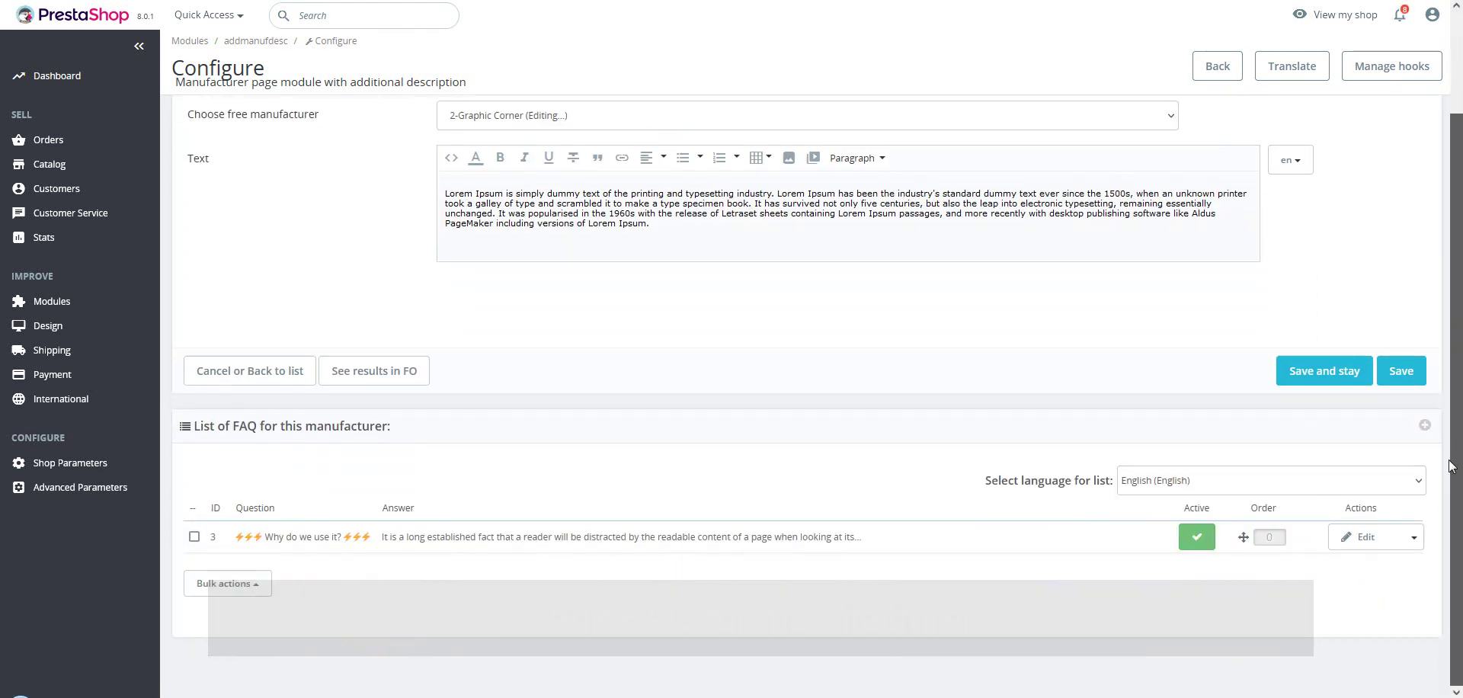
pyautogui.click(374, 389)
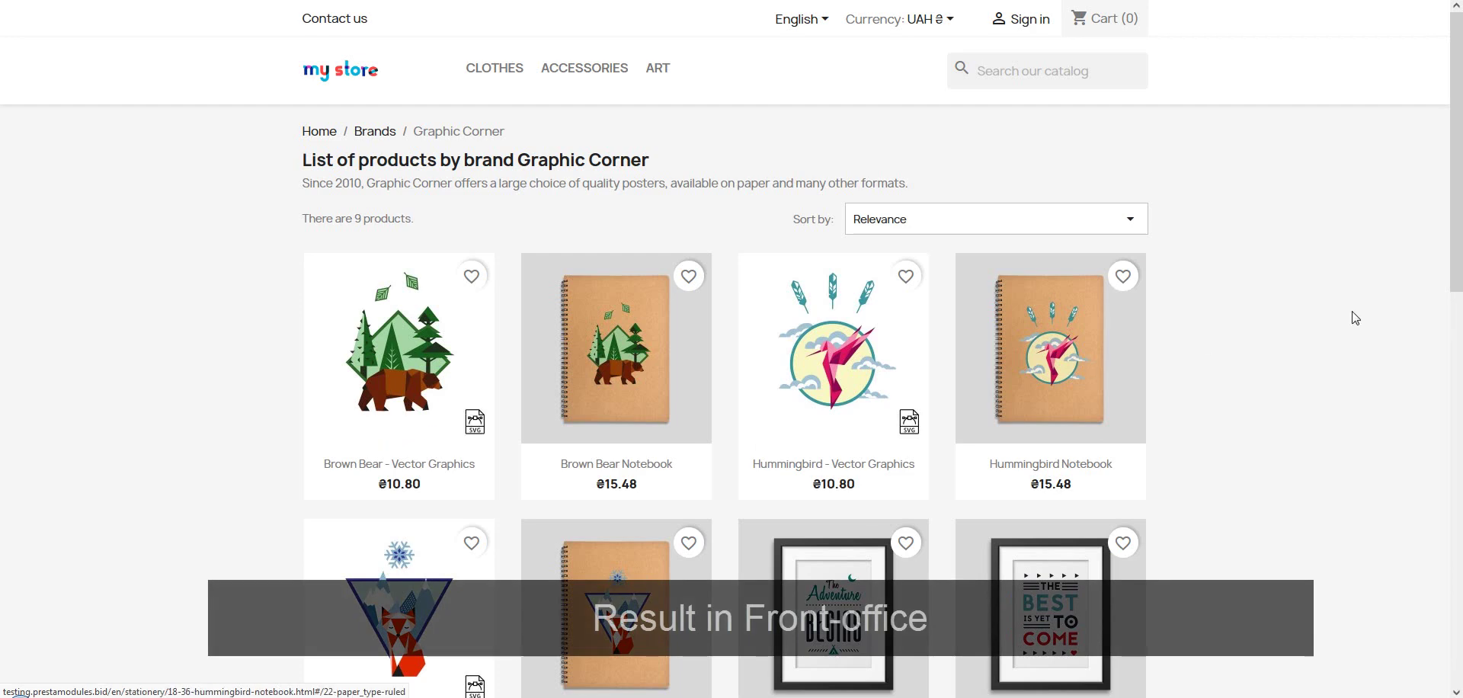
pyautogui.moveTo(1452, 242); pyautogui.dragTo(1427, 558)
pyautogui.scroll(-1, 1426, 557)
pyautogui.click(1107, 461)
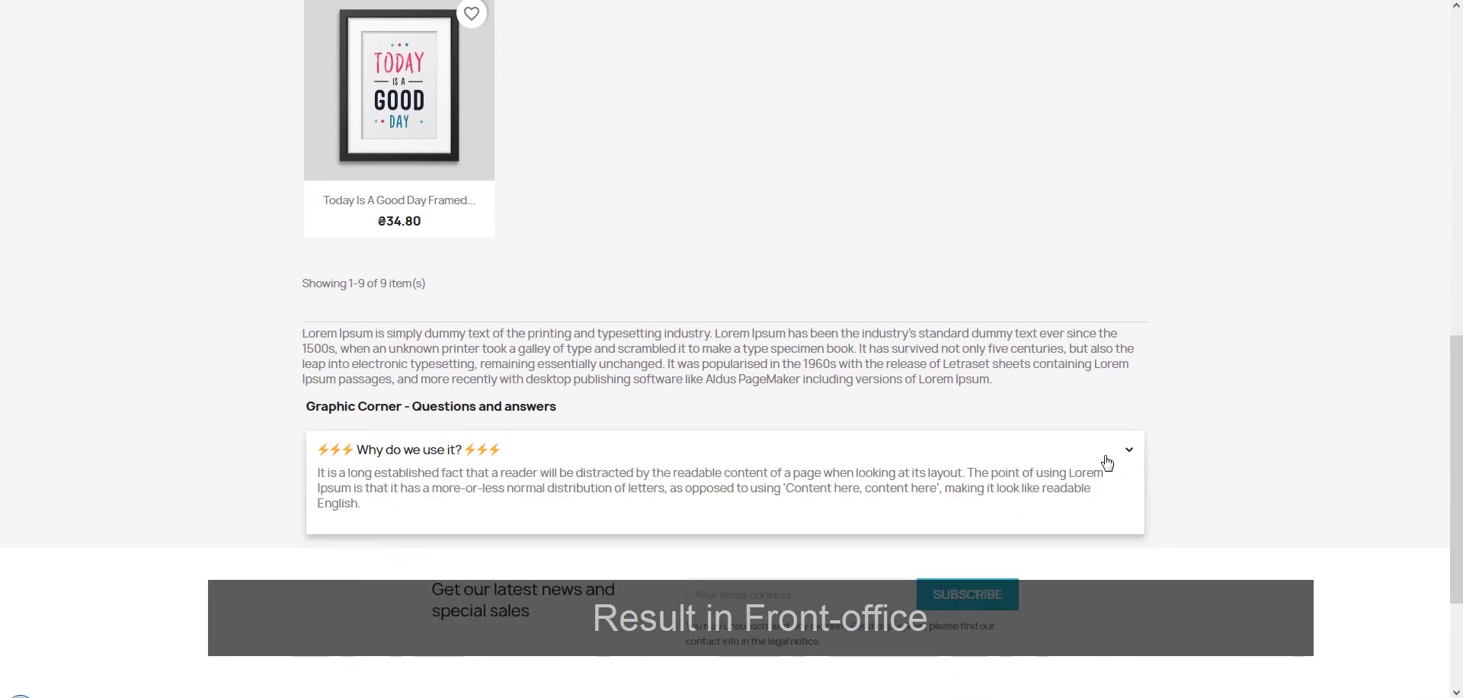
pyautogui.click(1102, 460)
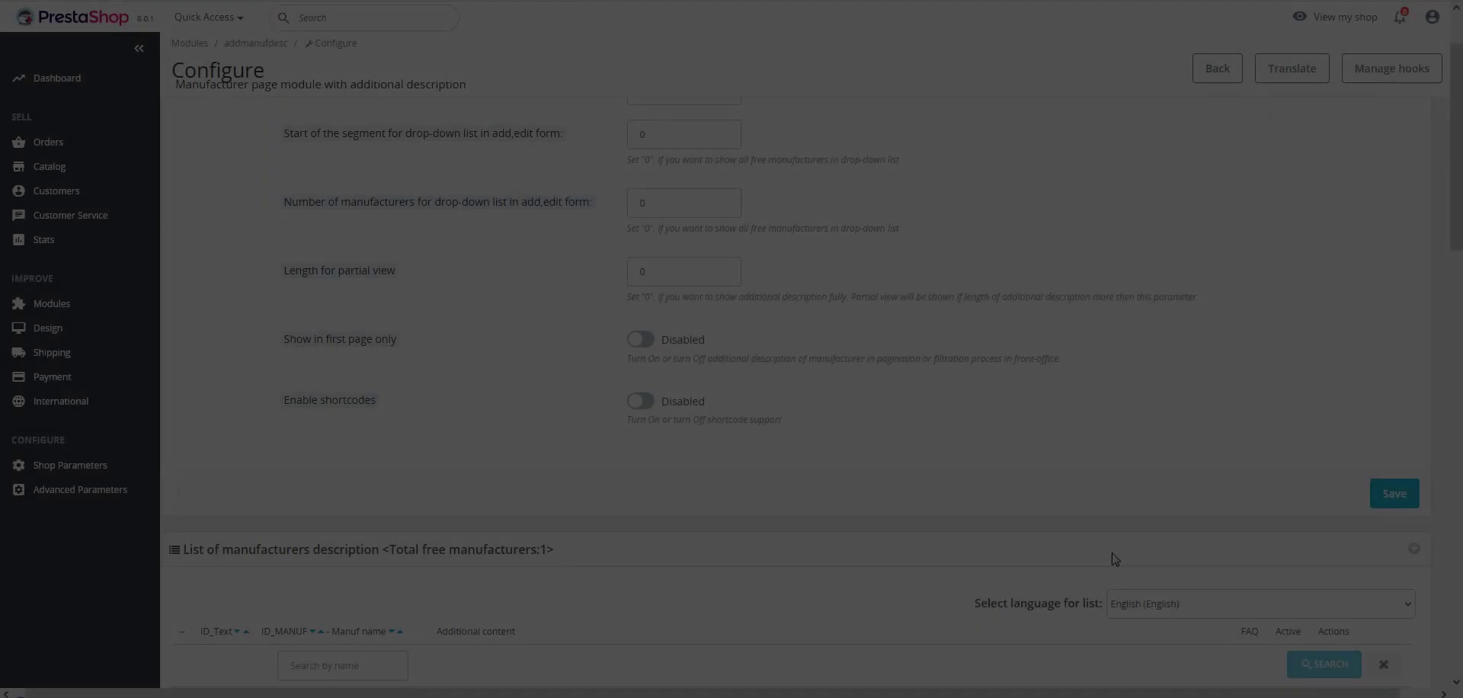
# Create a FAQ block template titled "Template 1" and save it while staying in its form
pyautogui.scroll(-8, 1112, 559)
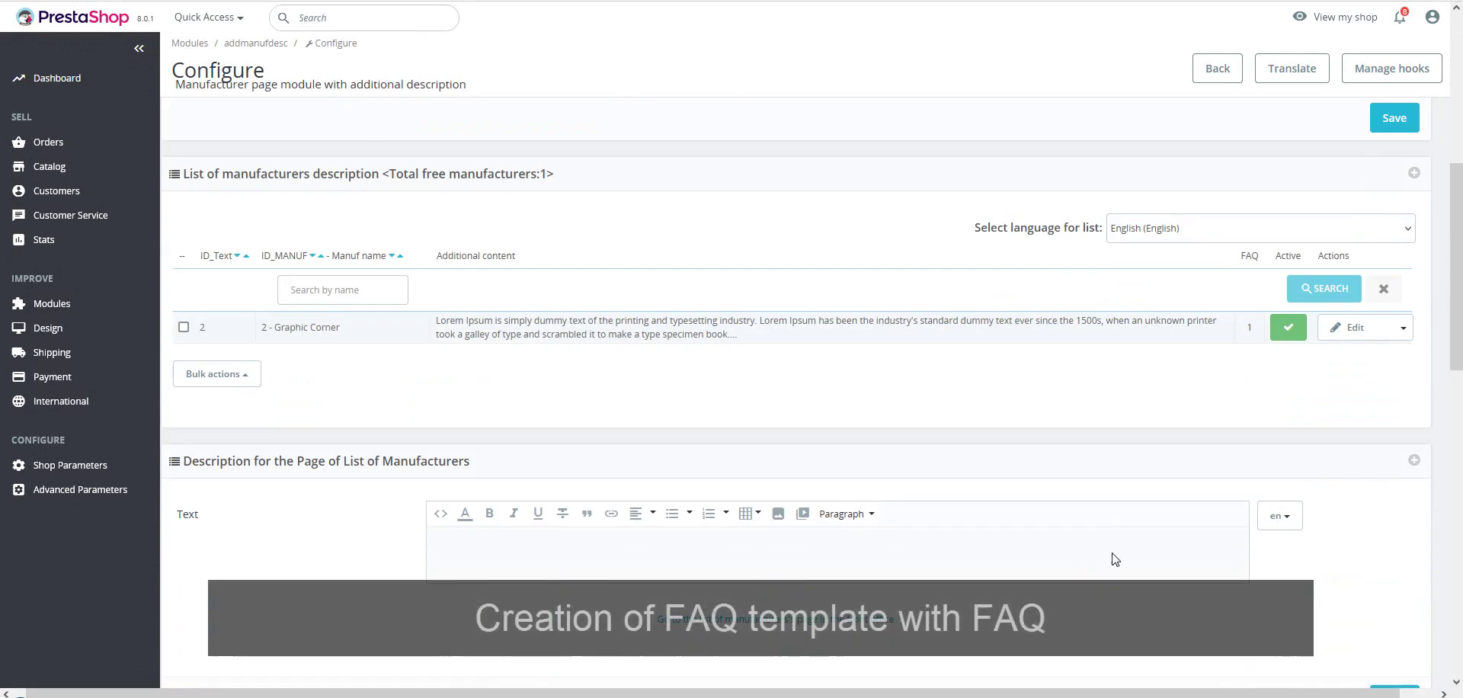
pyautogui.scroll(-1, 1115, 558)
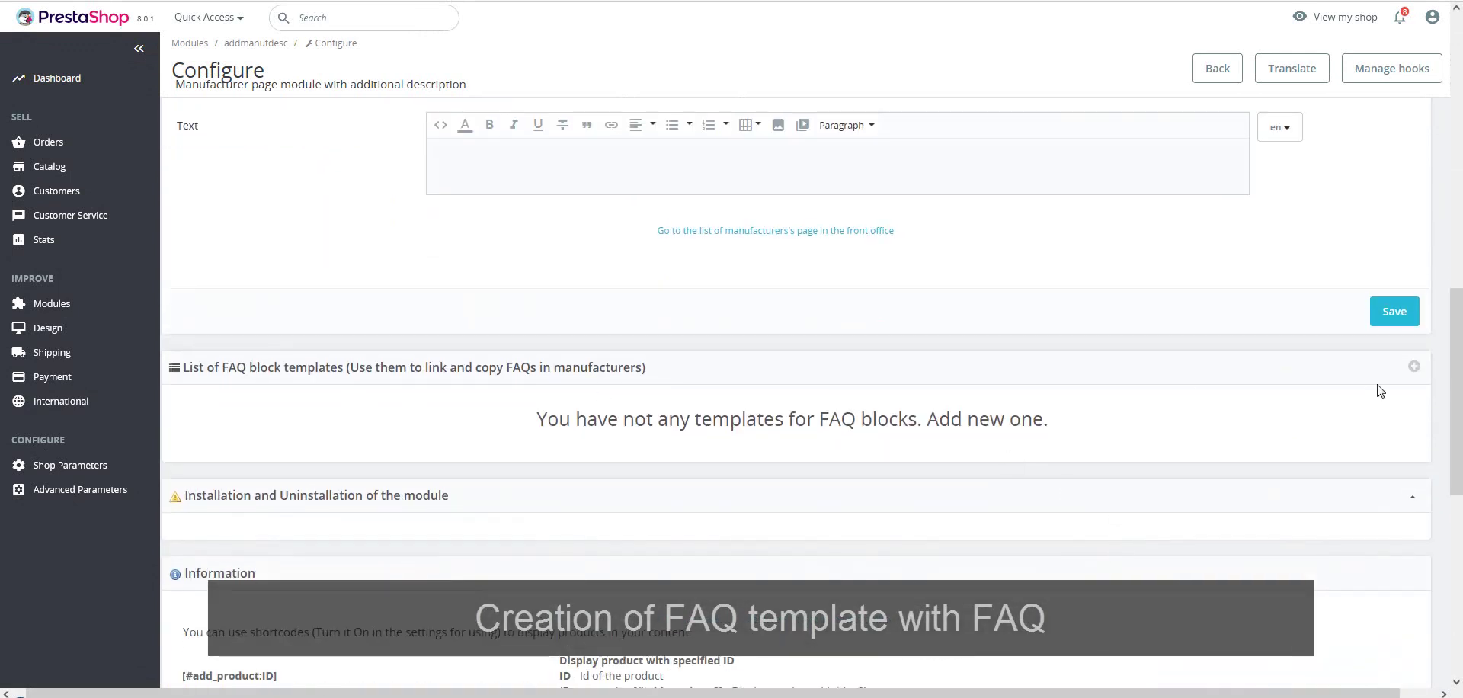
pyautogui.click(1413, 366)
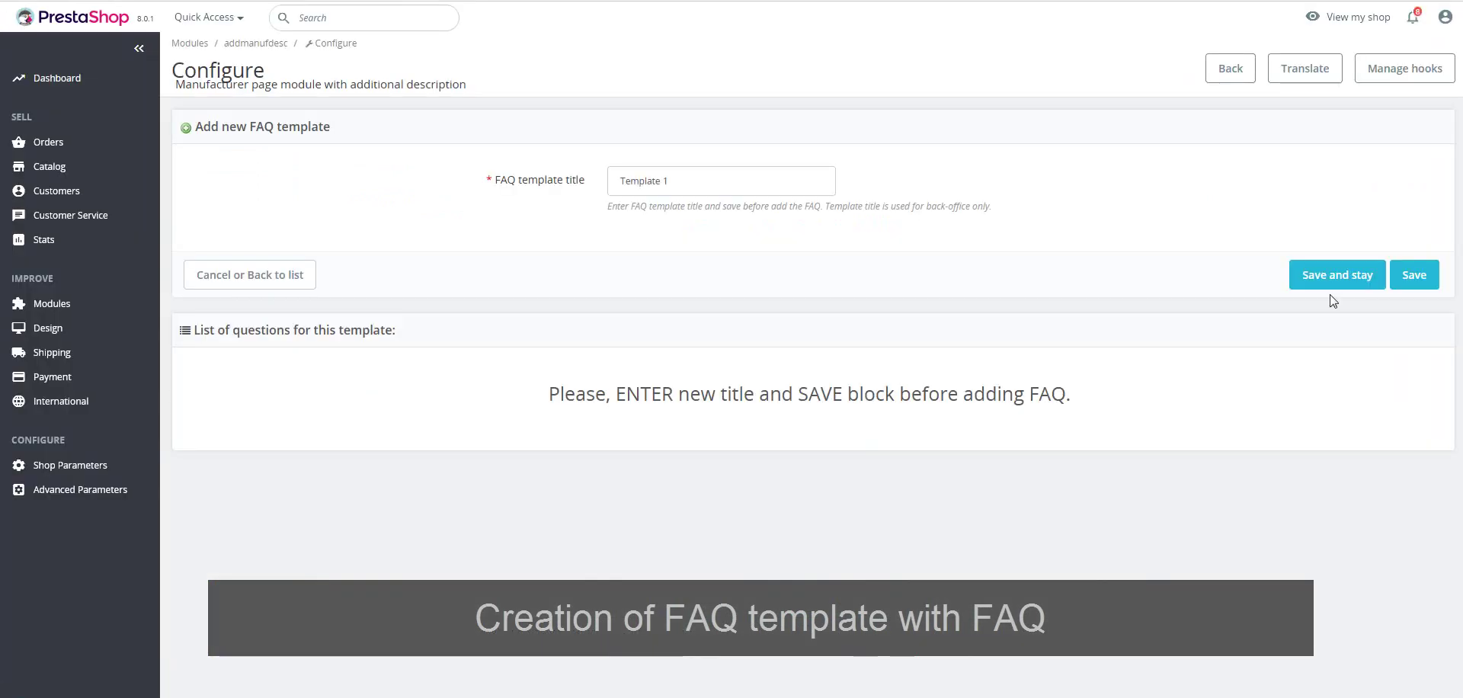
pyautogui.click(1340, 281)
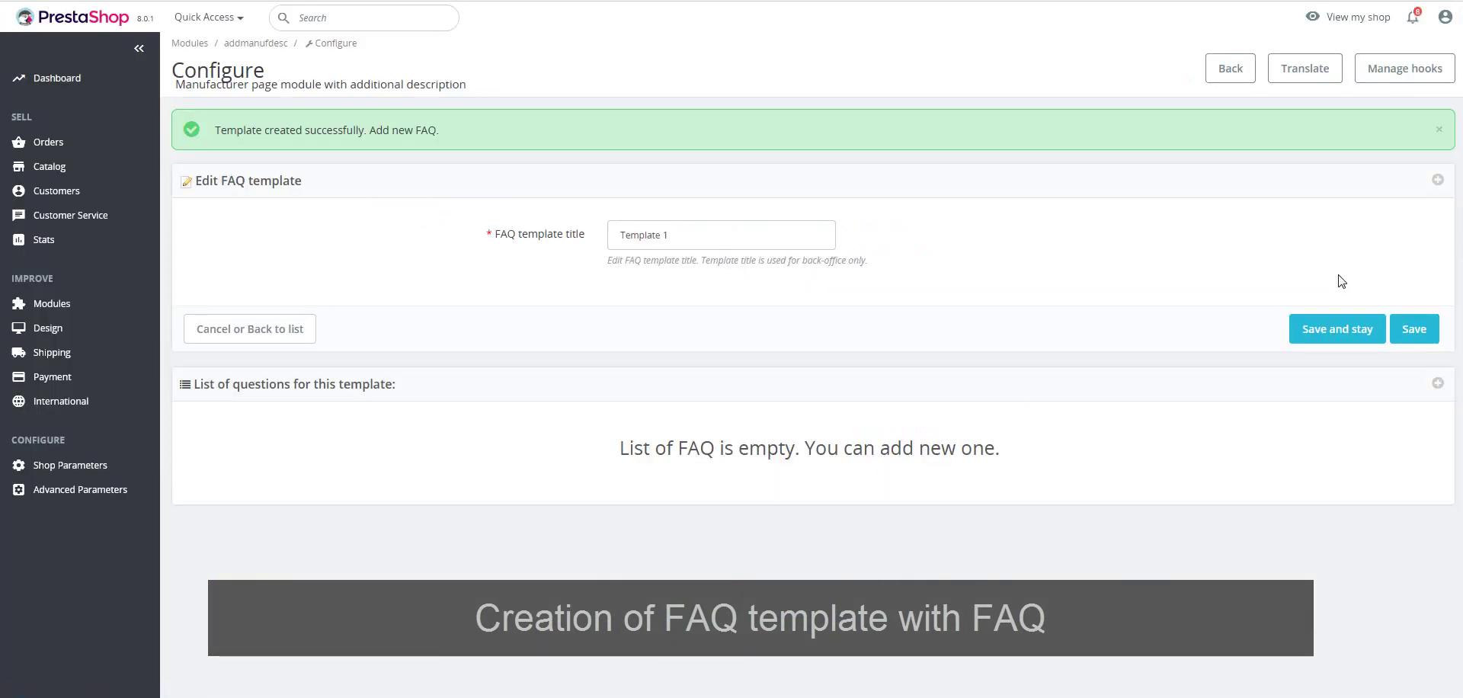
# Add a FAQ to Template 1: emoji-prefixed question "Where does it come from?", answer the "Contrary to popular belief, Lorem Ipsum" paragraph
pyautogui.click(1437, 384)
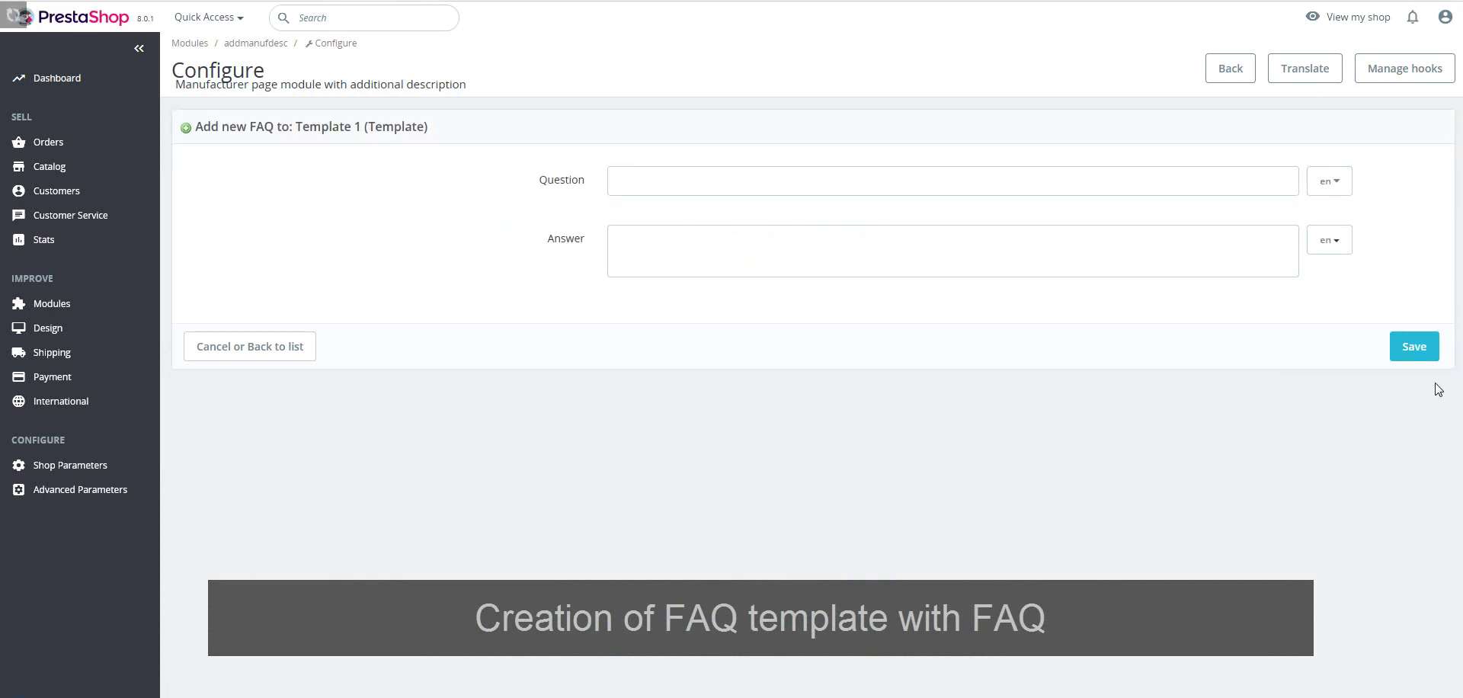
pyautogui.click(633, 183)
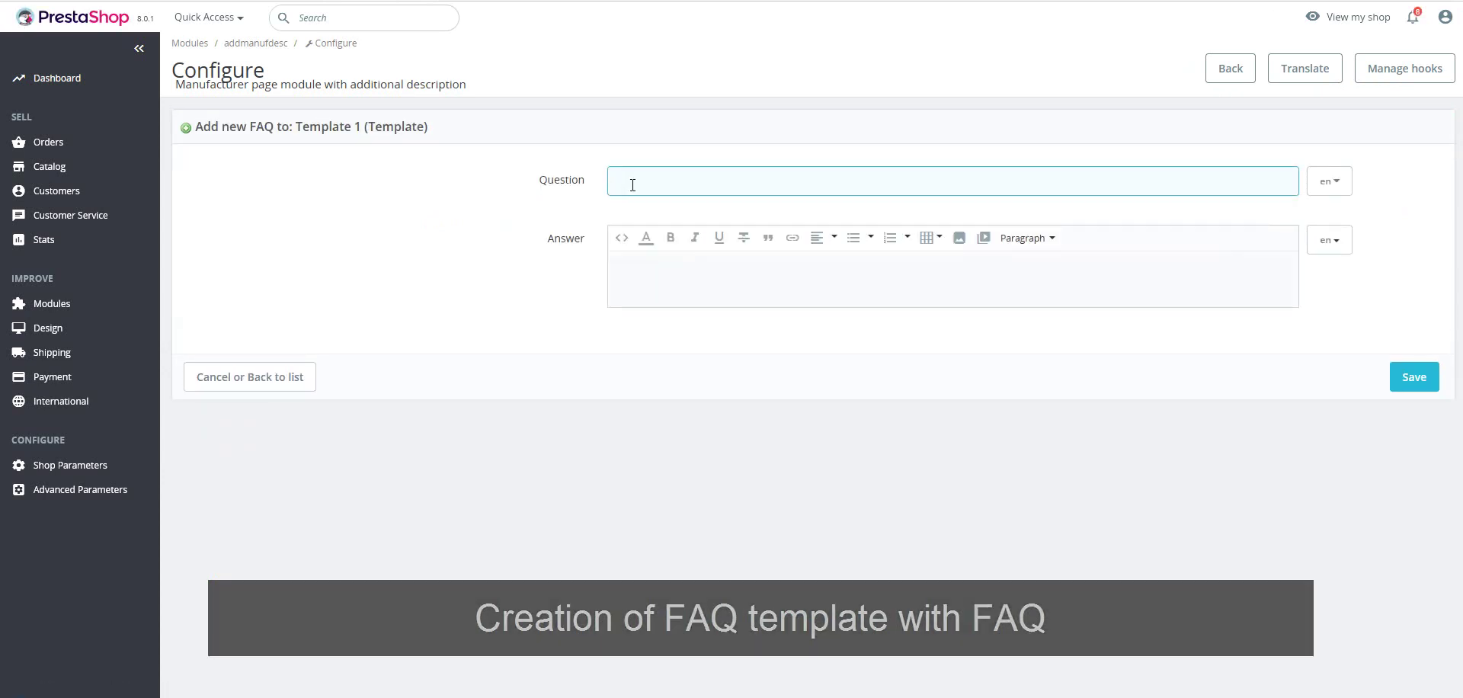
pyautogui.write('Where does it come from?')
pyautogui.click(665, 220)
pyautogui.click(737, 286)
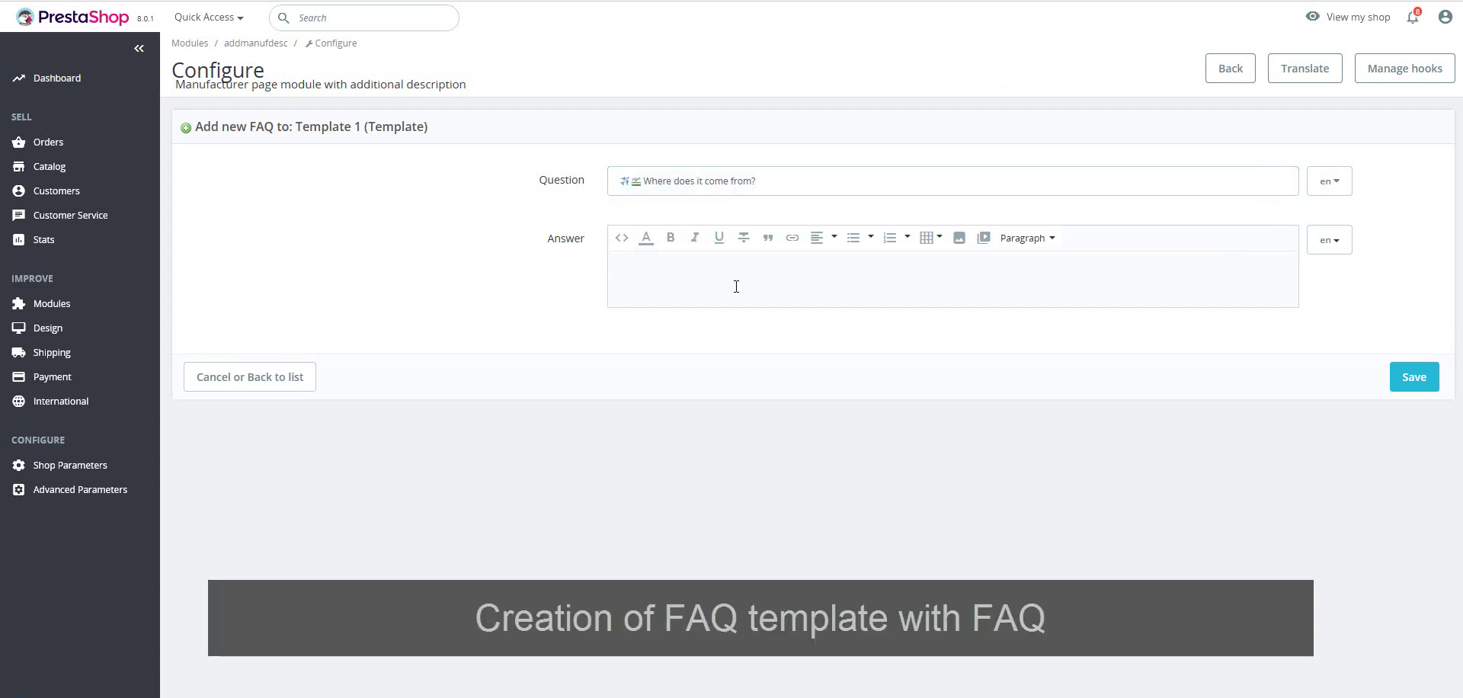
pyautogui.write('Contrary to popular belief, Lorem Ipsum is not simply random text. It has roots in a piece of classical Latin literature from 45 BC, making it over 2000 years old. Richard McClintock, a Latin professor at Hampden-Sydney College in Virginia, looked up one of the more obscure Latin words, consectetur, from a Lorem Ipsum passage, and going through the cites of the word in classical literature, discovered the undoubtable source.')
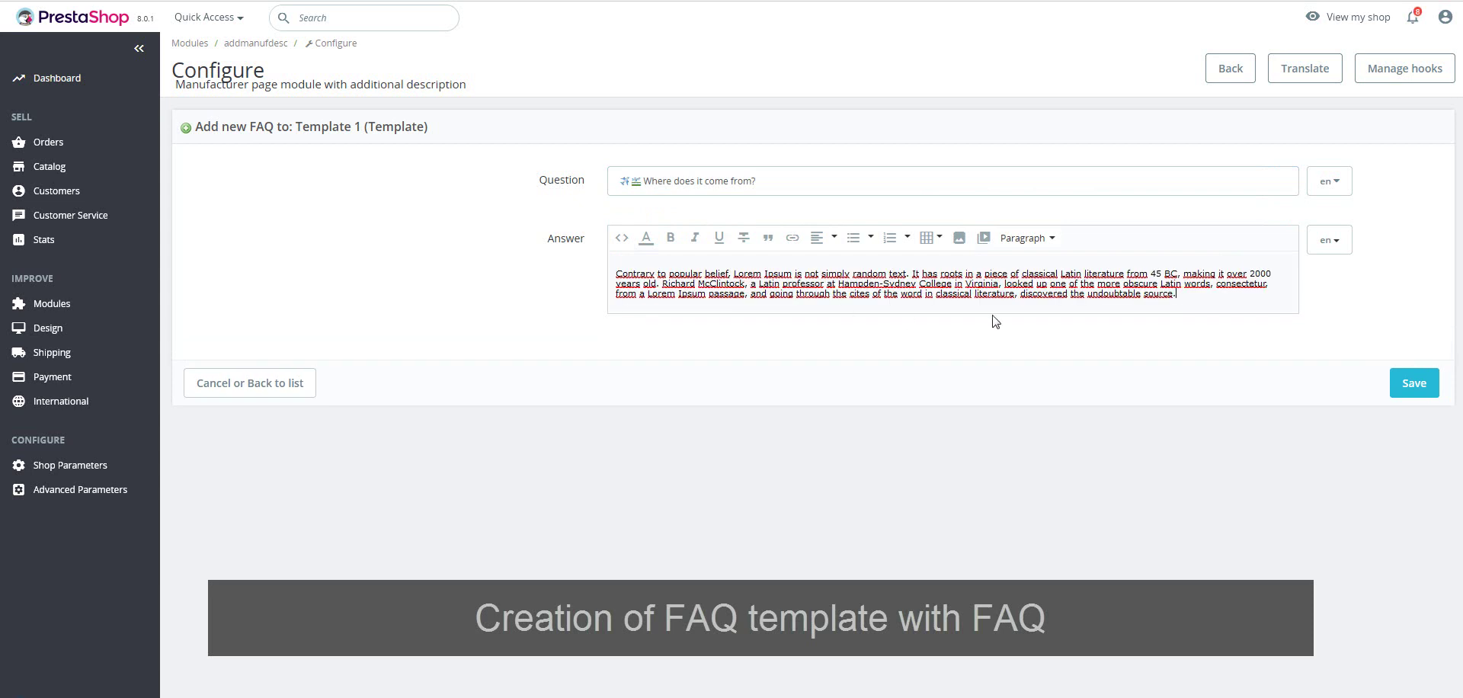
pyautogui.press('Return')
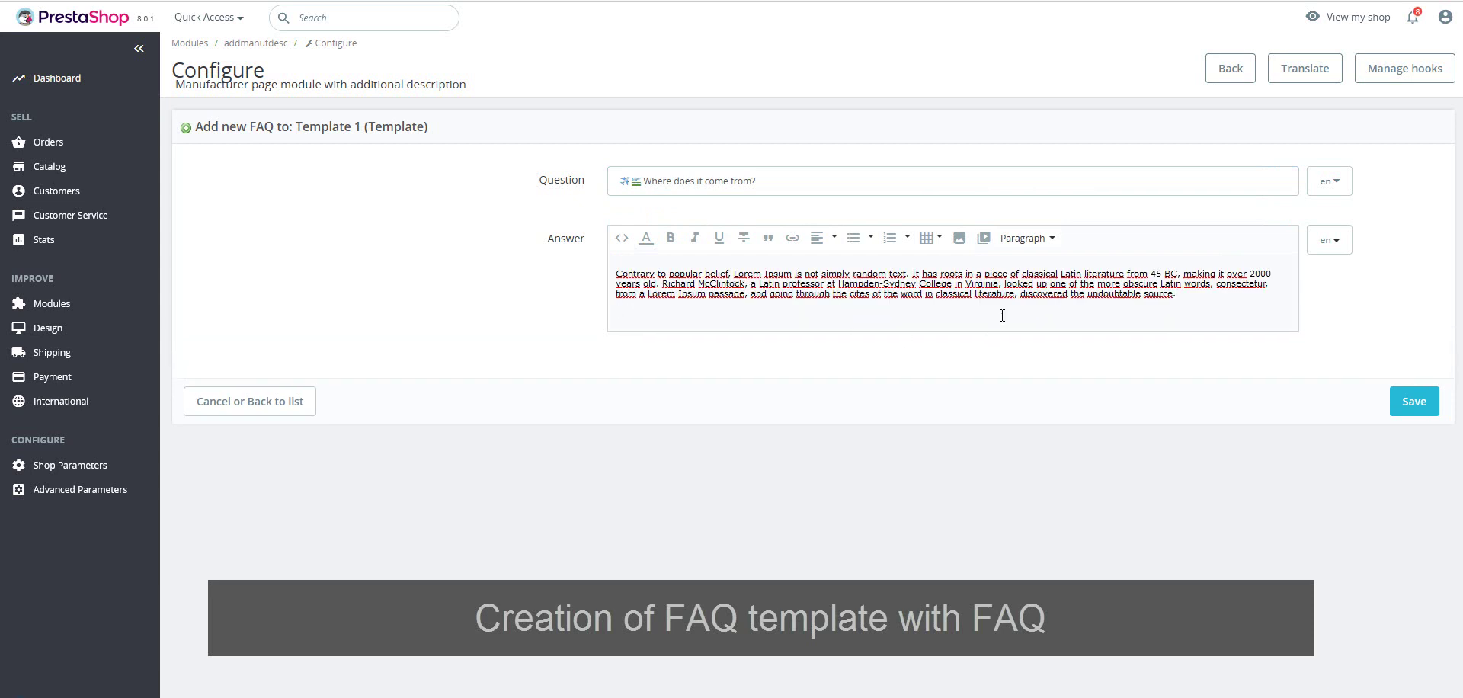
pyautogui.click(1413, 402)
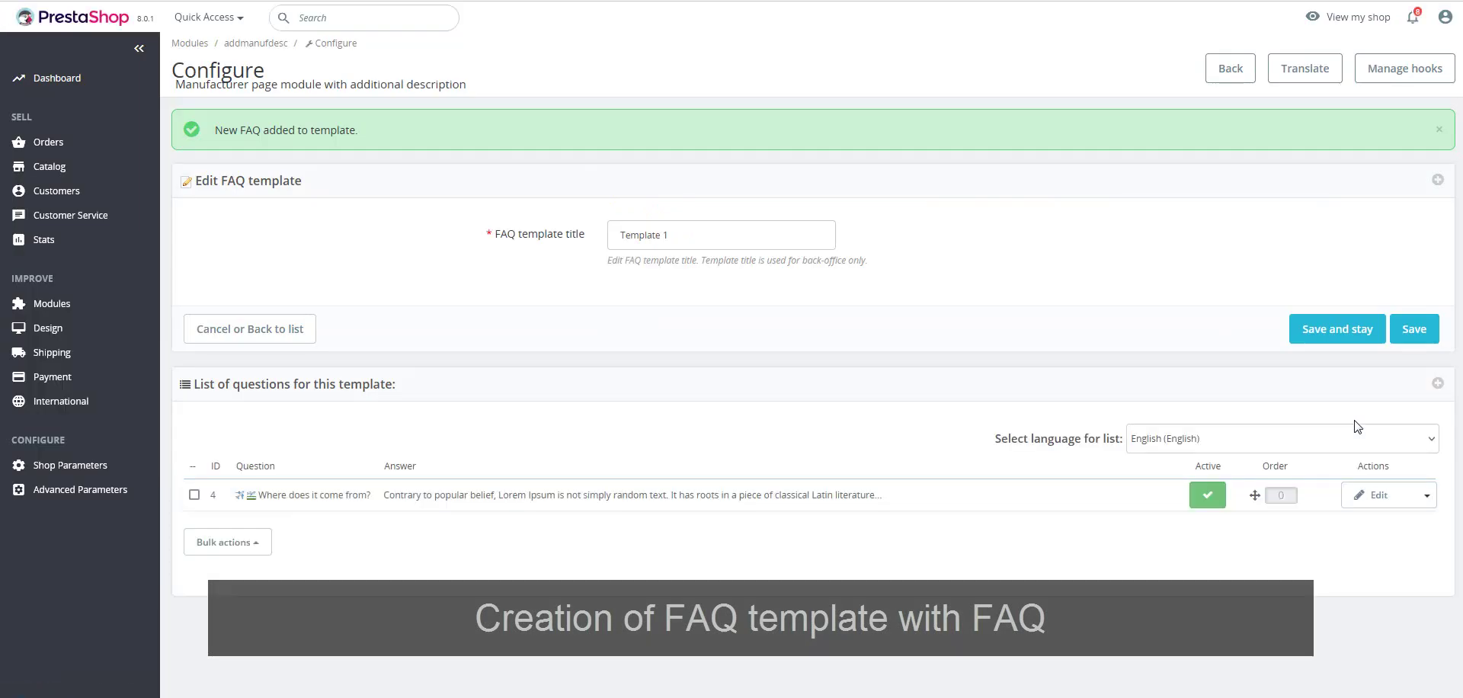
# Add a second FAQ to Template 1: question "Where can I get some?", answer the "There are many variations" paragraph, and save the template
pyautogui.click(1437, 384)
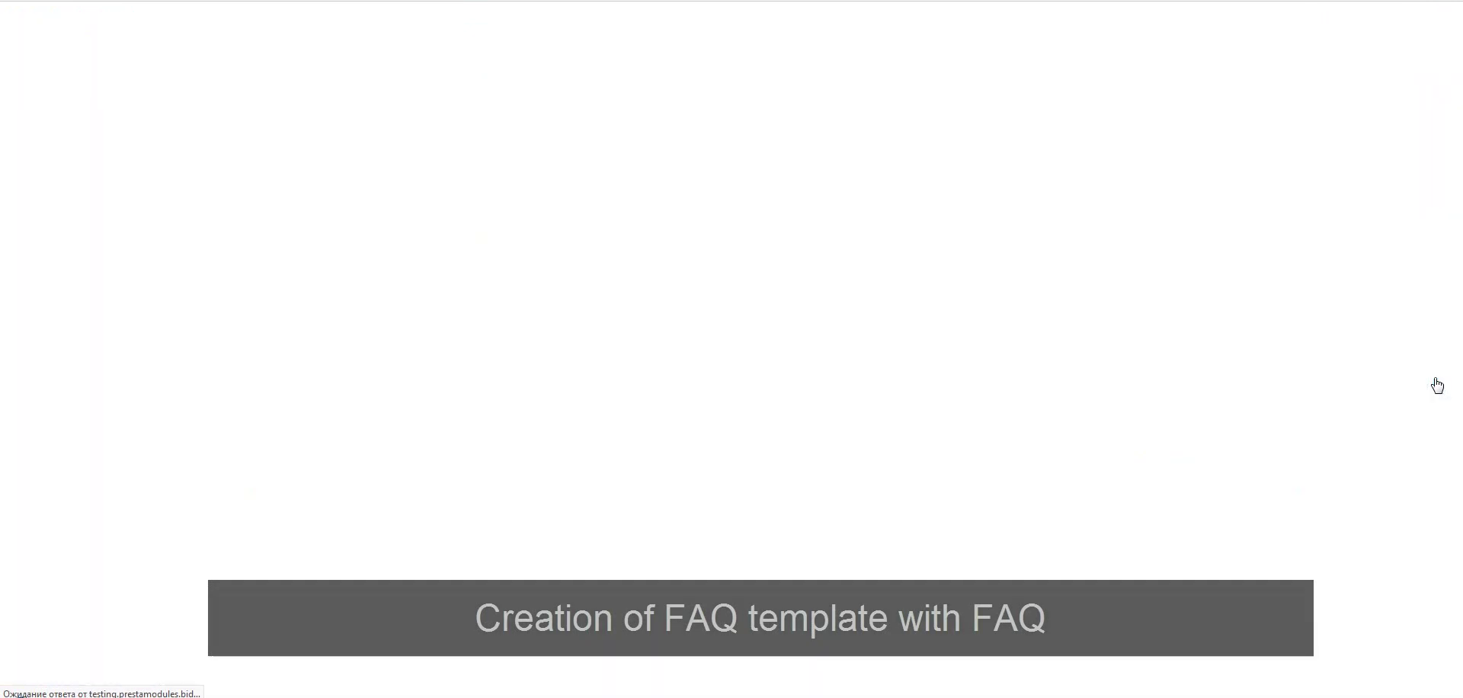
pyautogui.write('Where can I get some?')
pyautogui.click(738, 300)
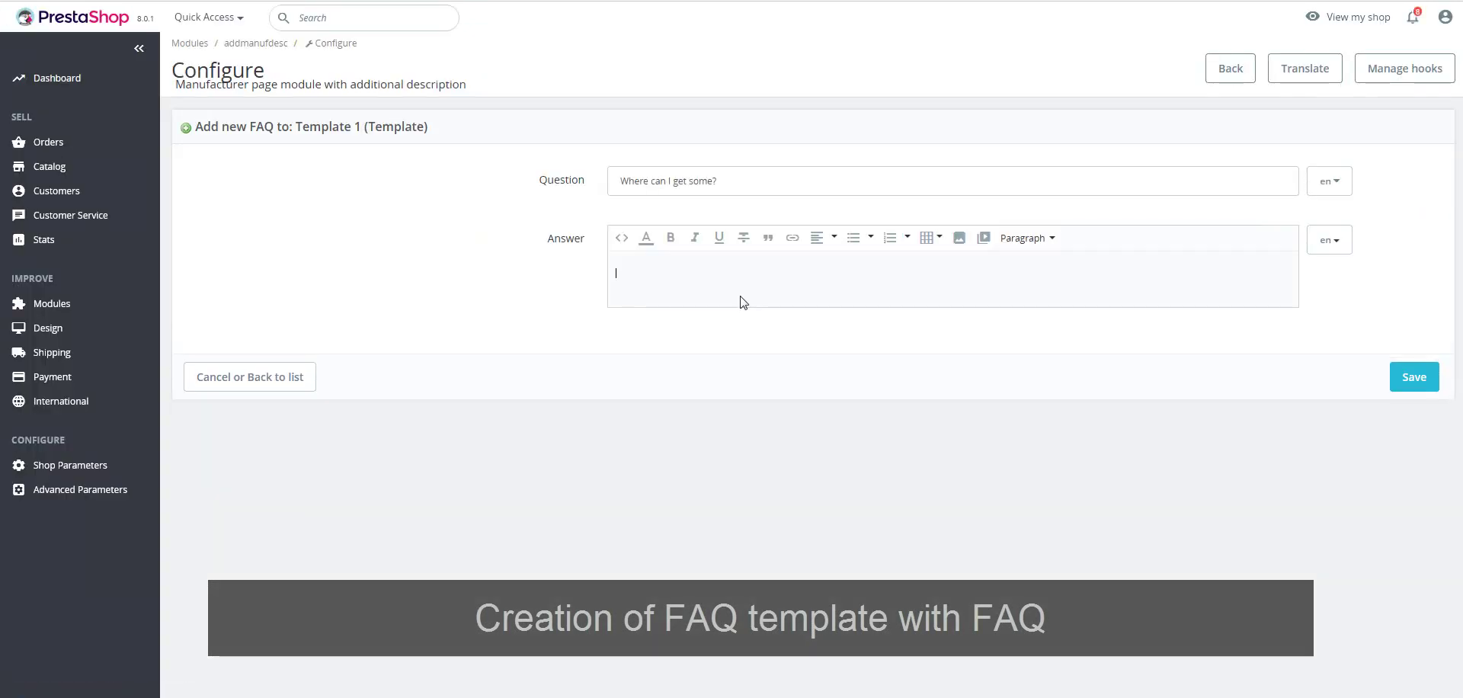
pyautogui.write("There are many variations of passages of Lorem Ipsum available, but the majority have suffered alteration in some form, by injected humour, or randomised words which don't look even slightly believable. If you are going to use a passage of Lorem Ipsum, you need to be sure there isn't anything embarrassing hidden in the middle of text.")
pyautogui.click(1410, 394)
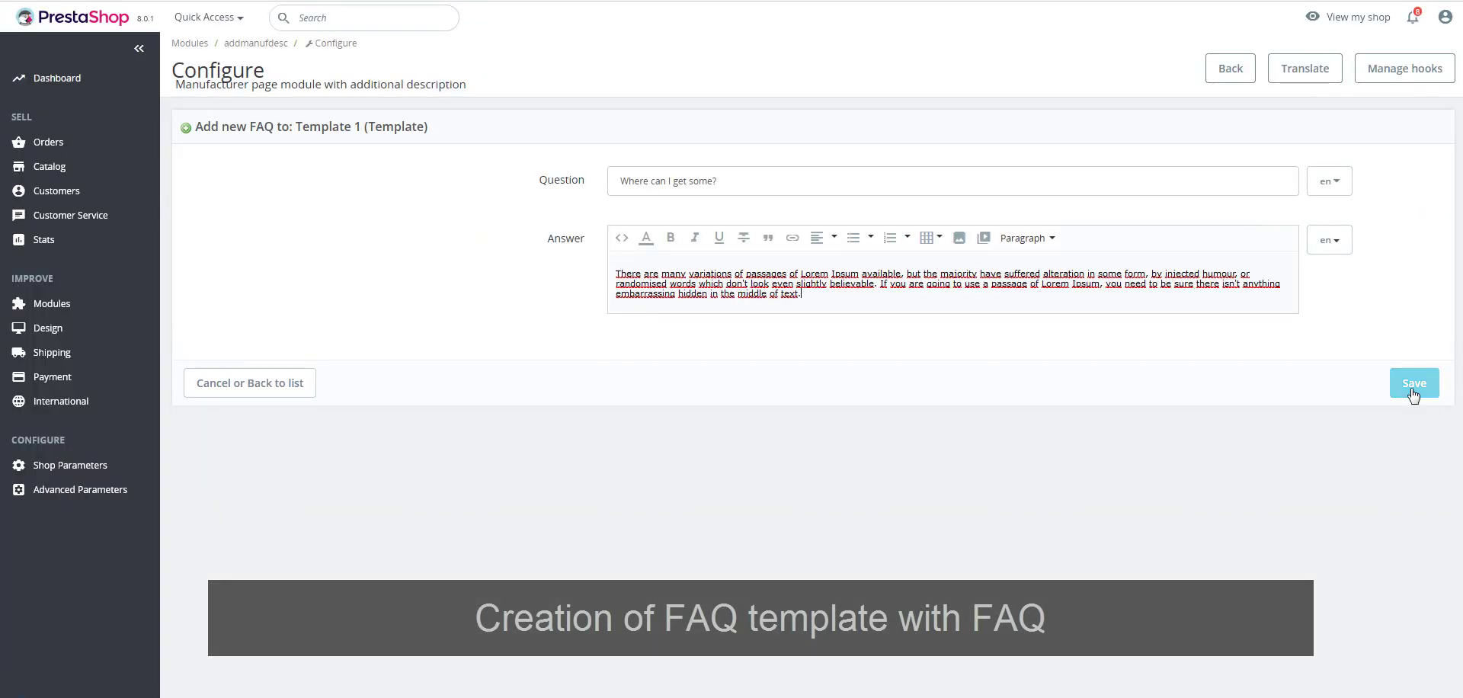
pyautogui.press('Return')
pyautogui.click(1411, 400)
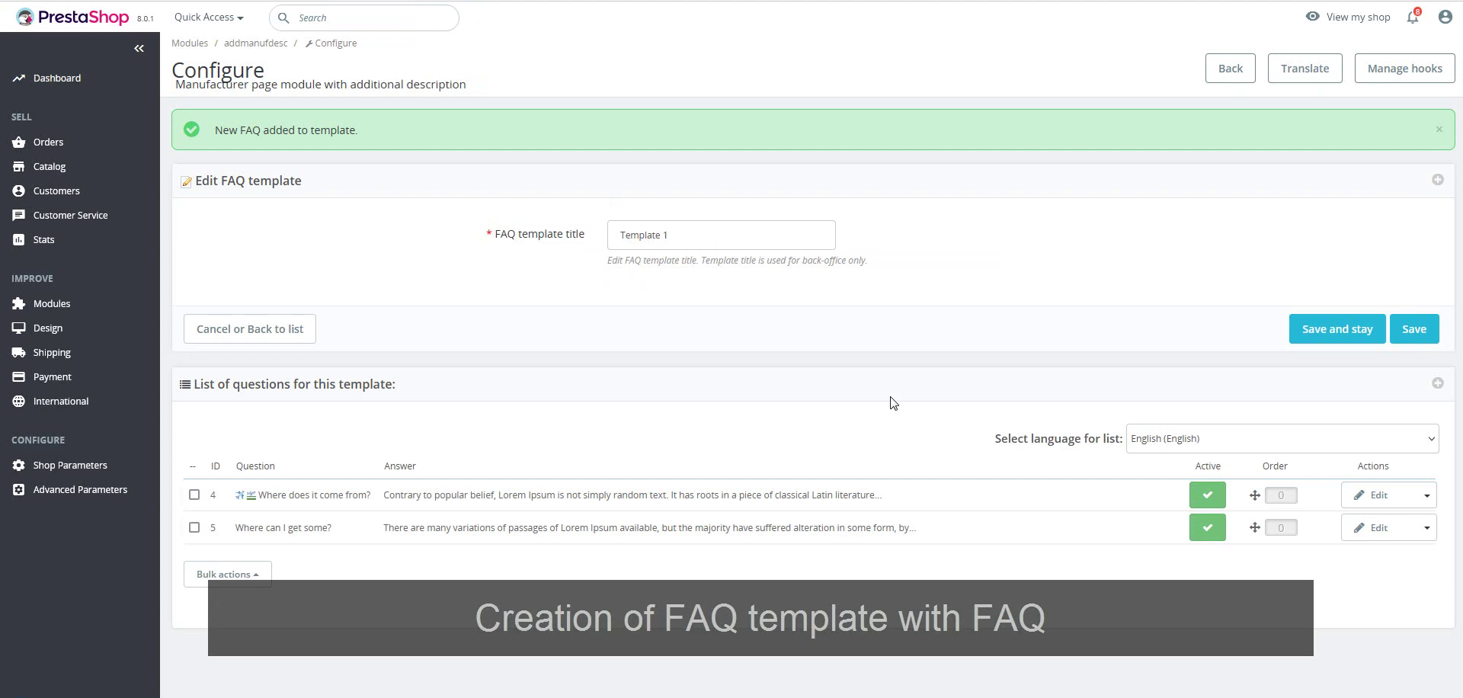
pyautogui.click(1409, 338)
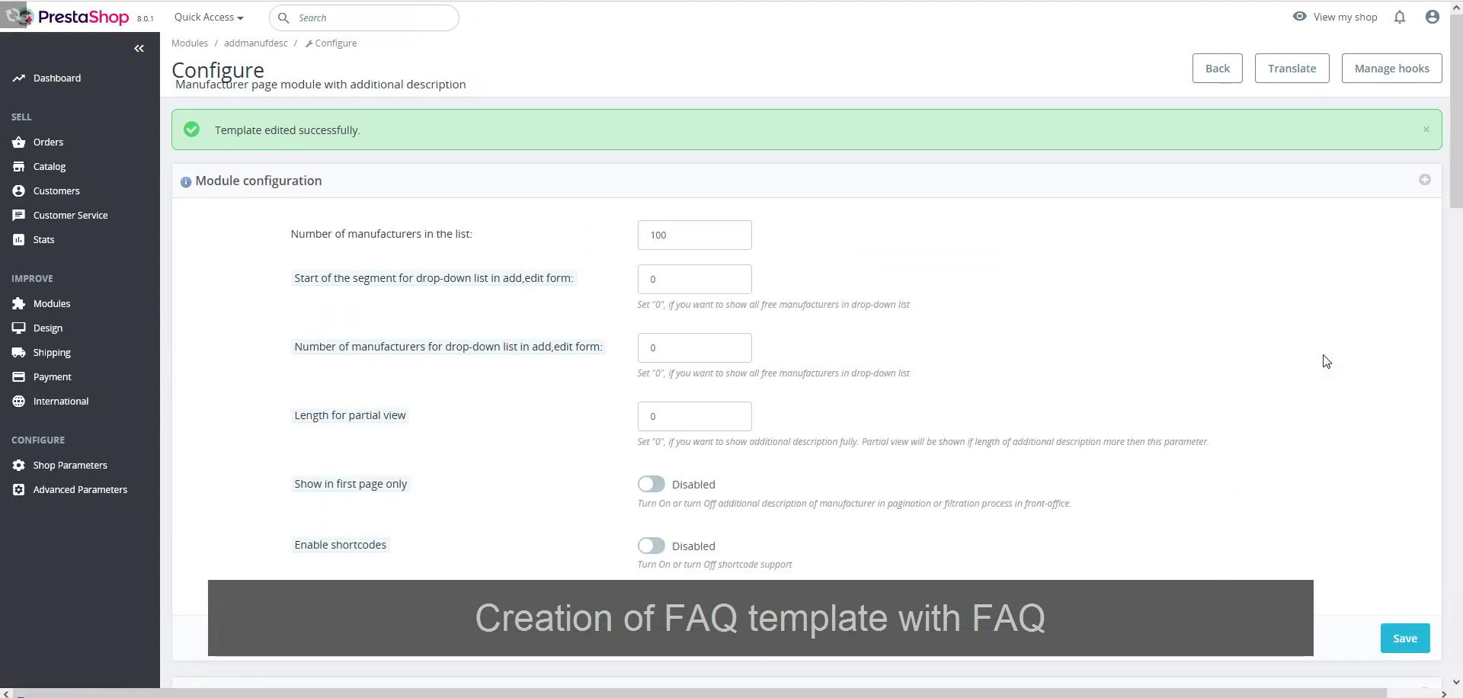
# Add a description for manufacturer 1-Studio Design with "The standard chunk of Lorem Ipsum" paragraph and save while staying in its form
pyautogui.scroll(-4, 1461, 309)
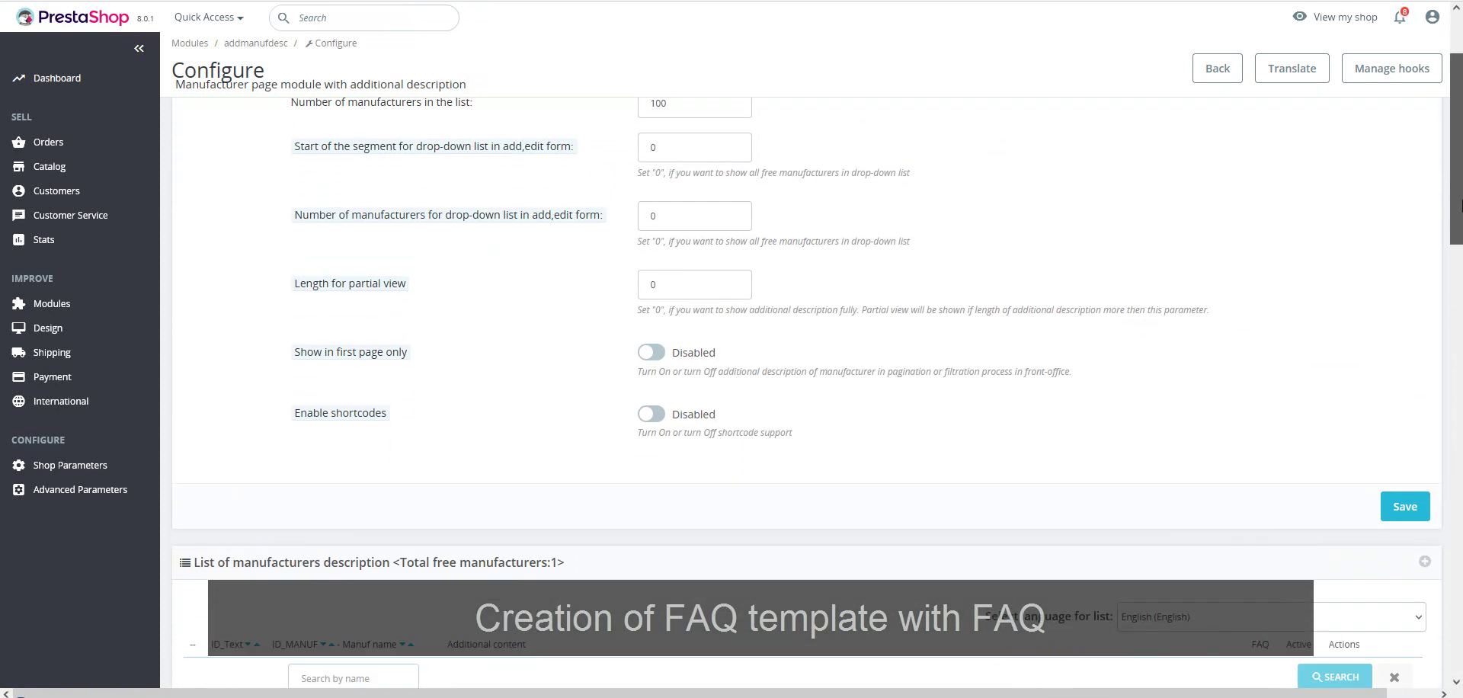
pyautogui.moveTo(1459, 263); pyautogui.dragTo(1460, 305)
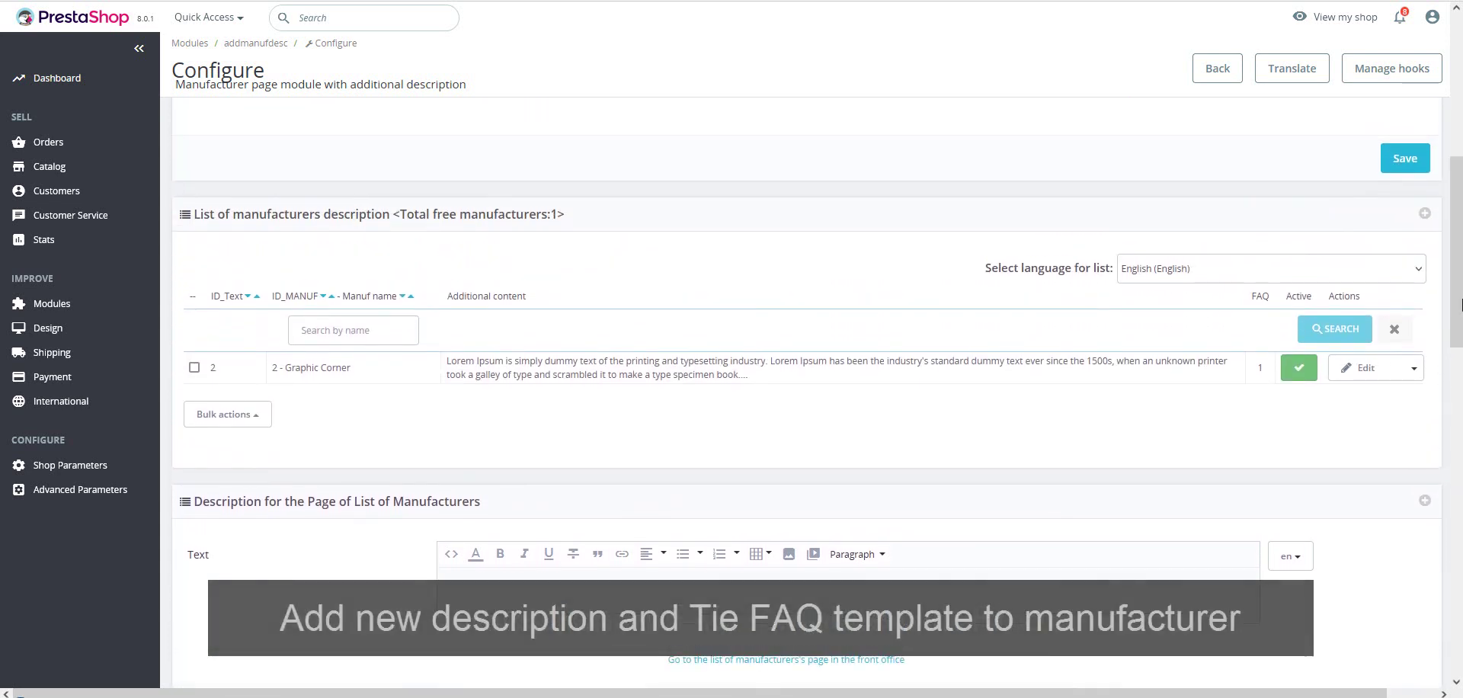
pyautogui.click(1424, 213)
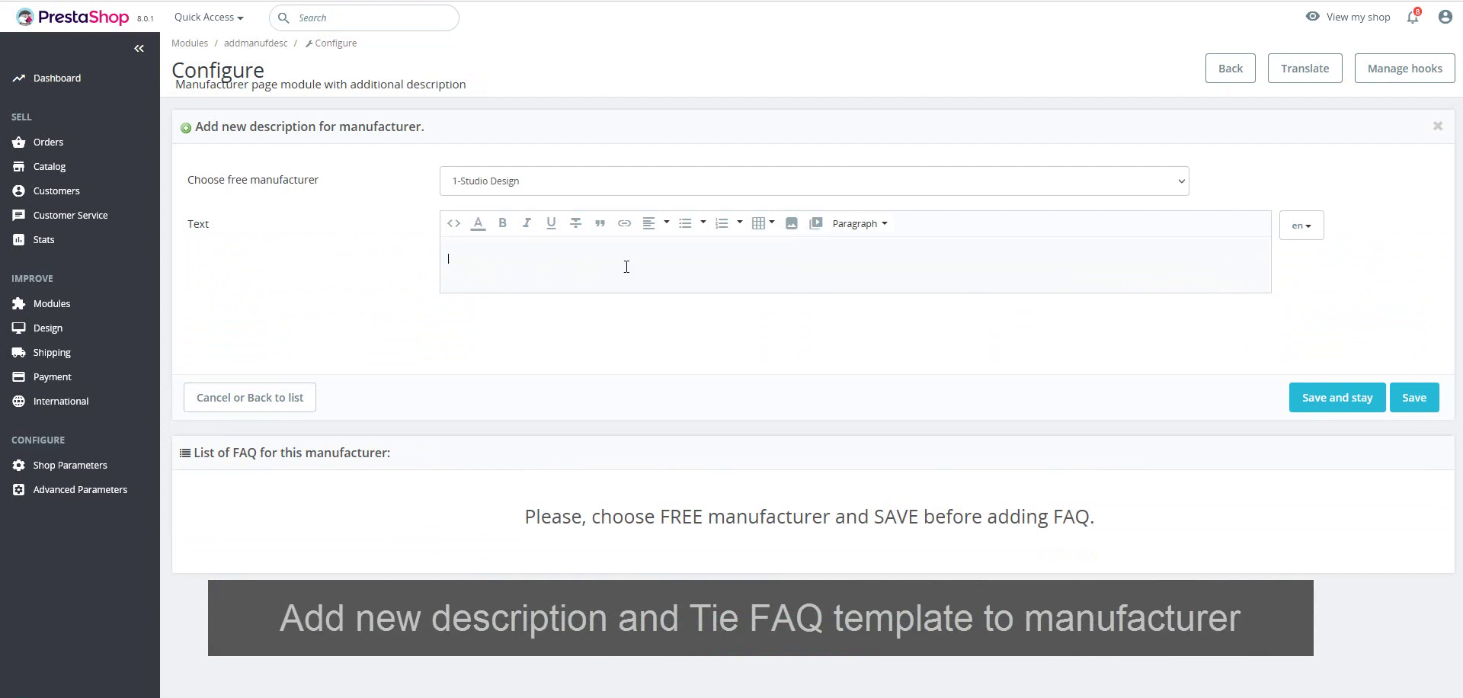
pyautogui.write('The standard chunk of Lorem Ipsum used since the 1500s is reproduced below for those interested. Sections 1.10.32 and 1.10.33 from "de Finibus Bonorum et Malorum" by Cicero are also reproduced in their exact original form, accompanied by English versions from the 1914 translation by H. Rackham.')
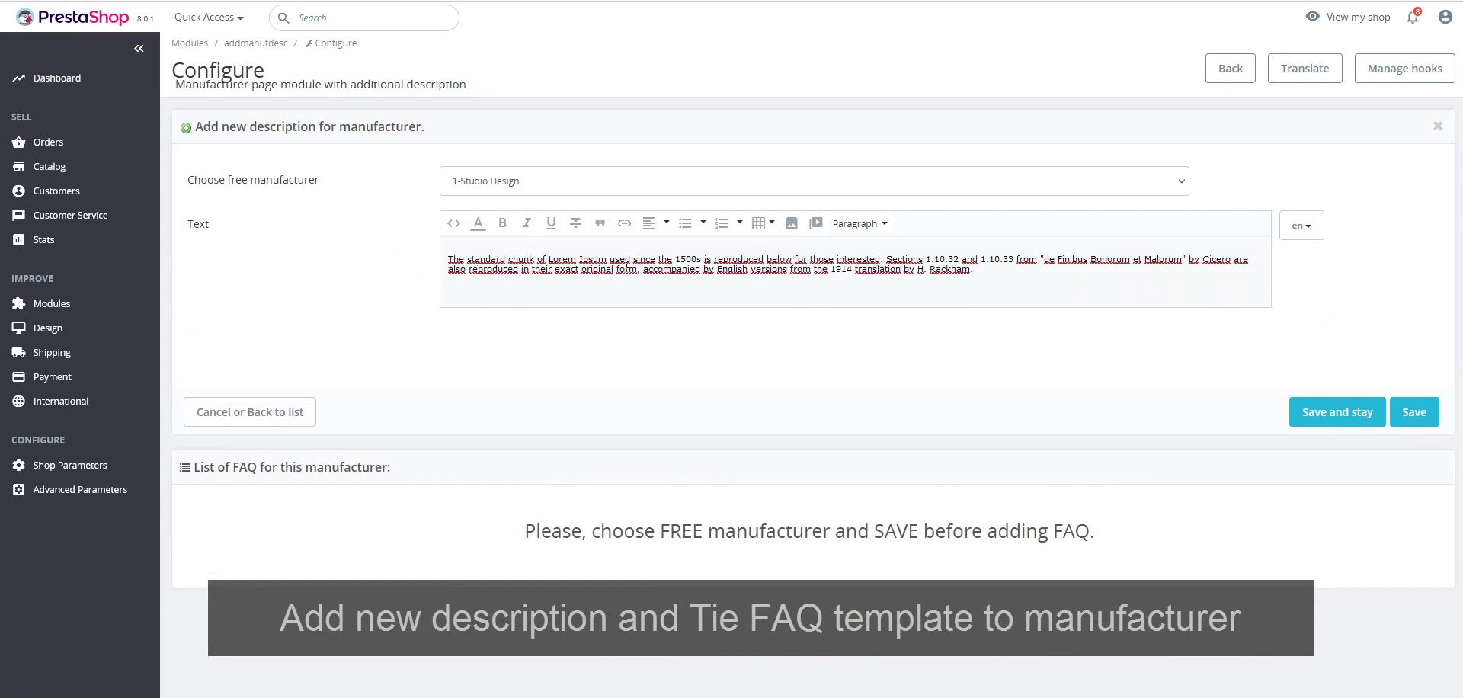
pyautogui.click(1320, 416)
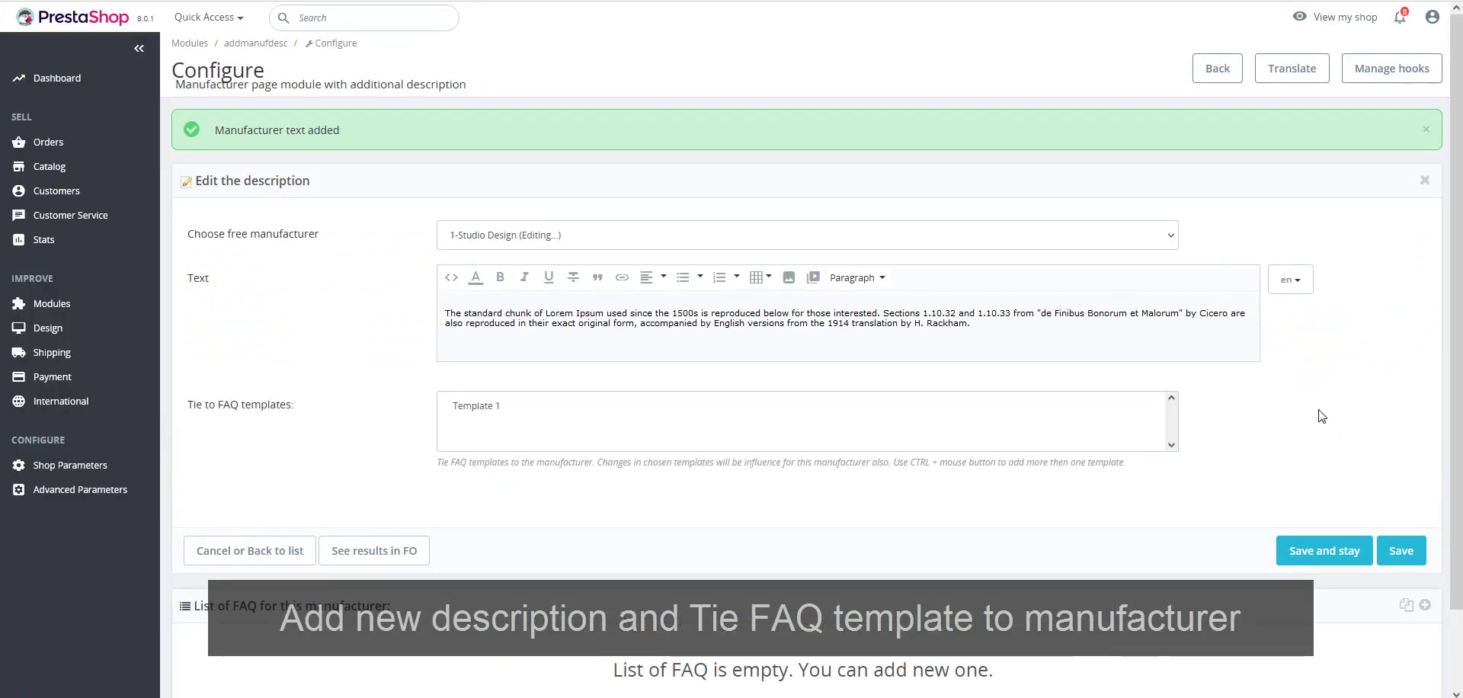
# Tie the FAQ template Template 1 to Studio Design and save while staying in its form
pyautogui.scroll(-1, 1461, 388)
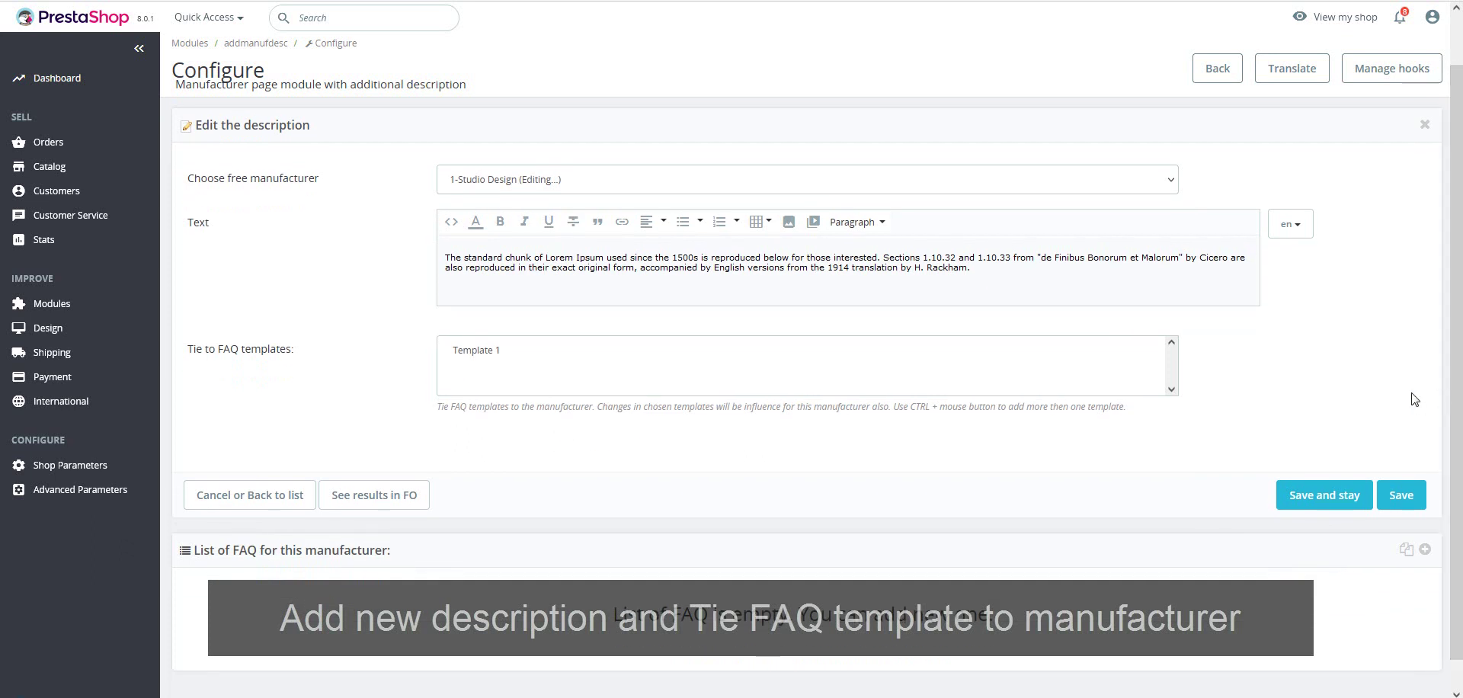
pyautogui.click(482, 352)
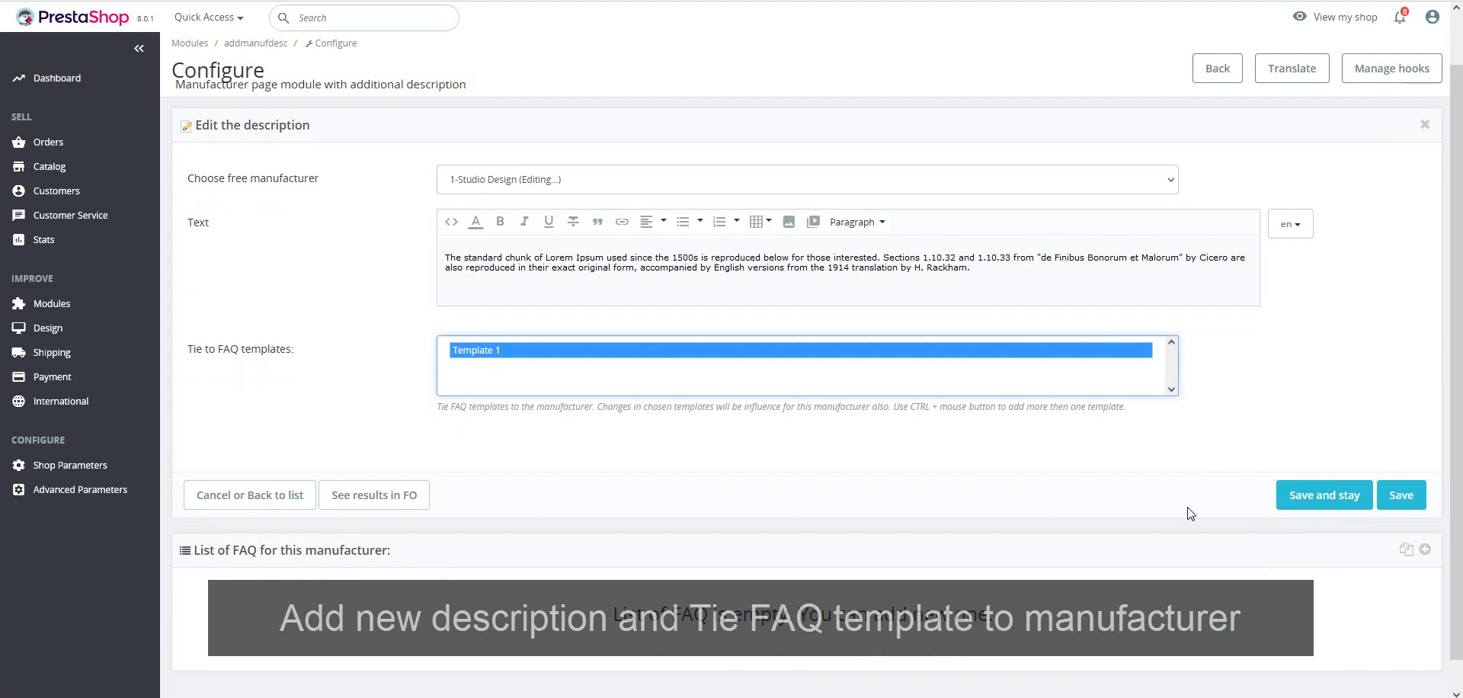
pyautogui.click(1325, 498)
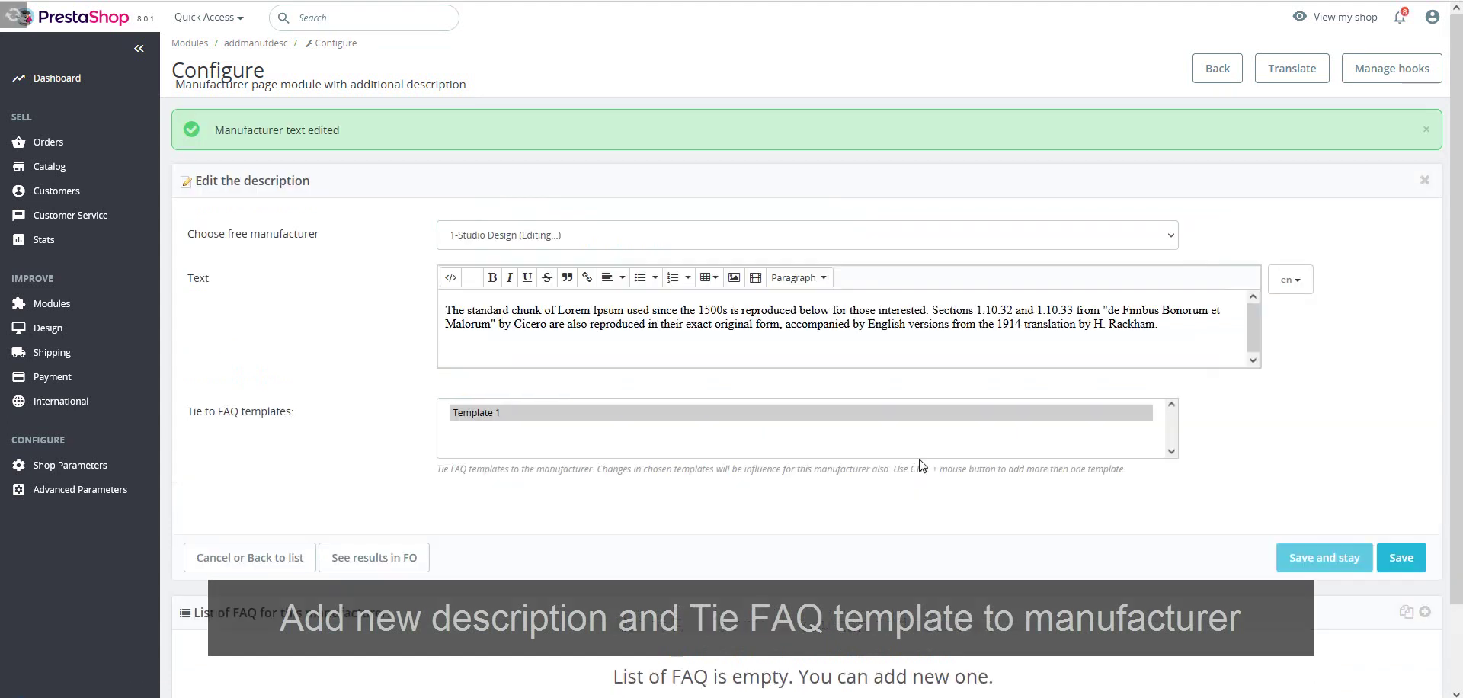
# View the Studio Design brand page in the front office, expanding and collapsing both questions in its questions and answers block
pyautogui.click(391, 547)
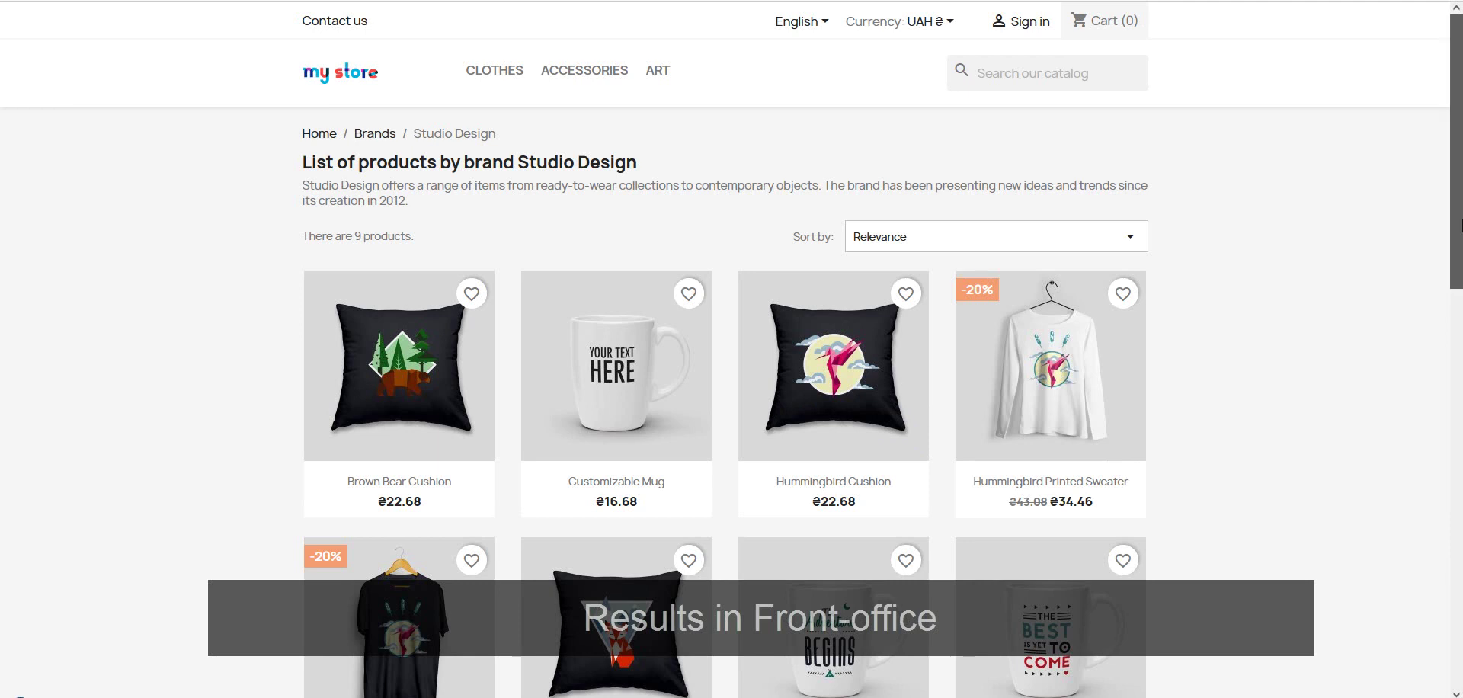
pyautogui.scroll(-12, 1462, 225)
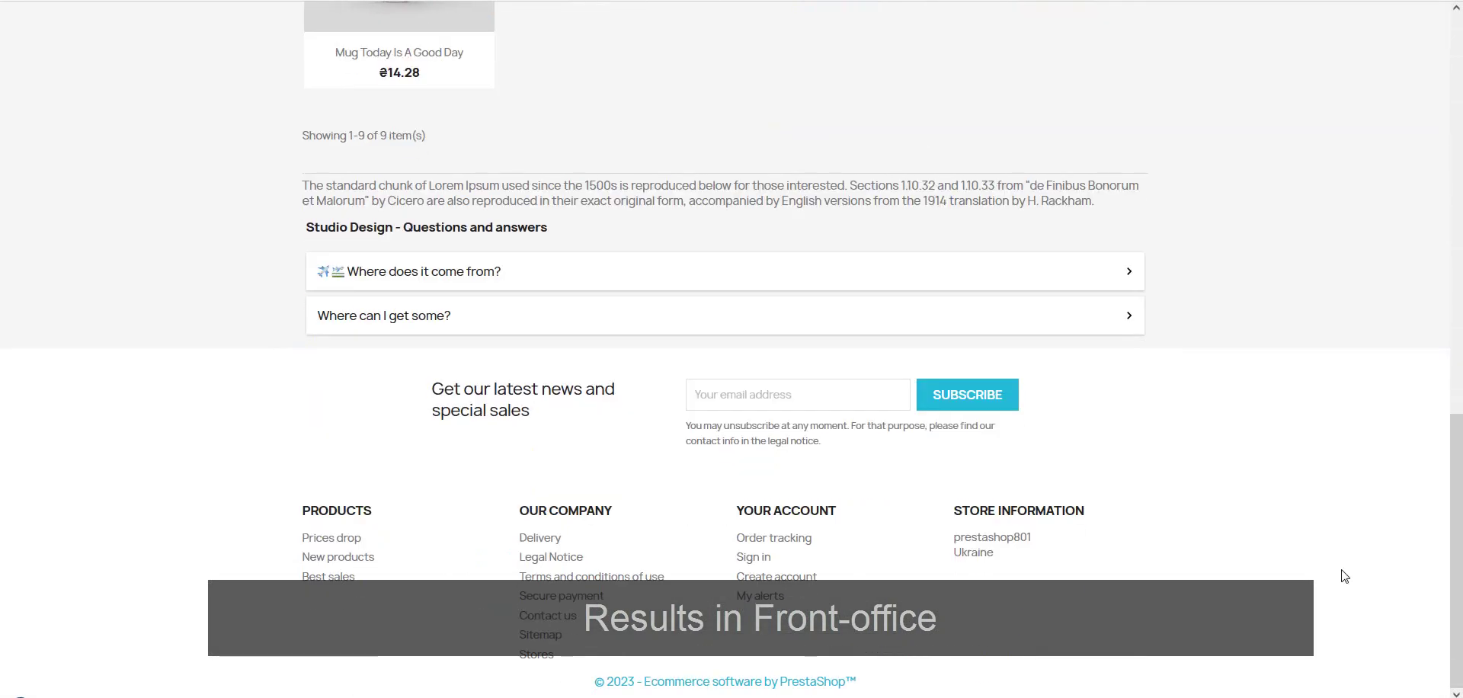
pyautogui.click(1131, 272)
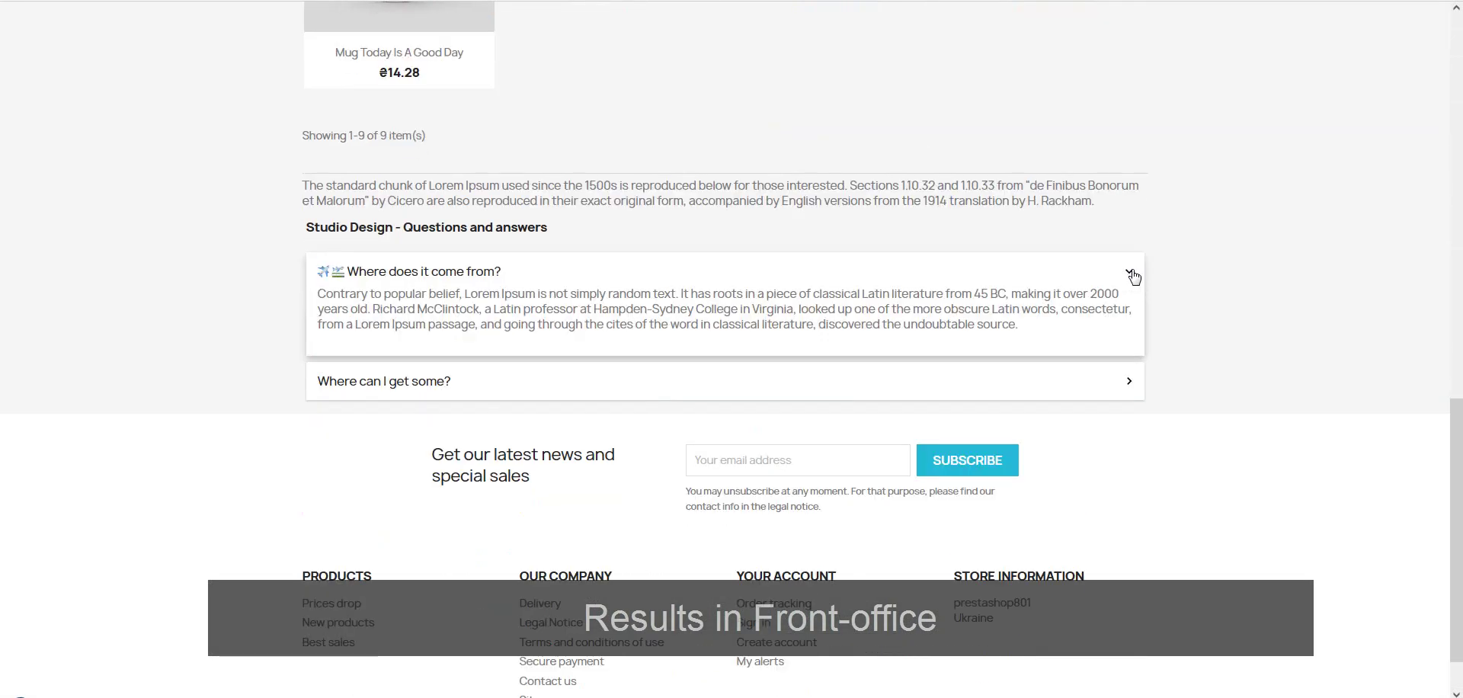
pyautogui.click(1133, 276)
pyautogui.click(1124, 327)
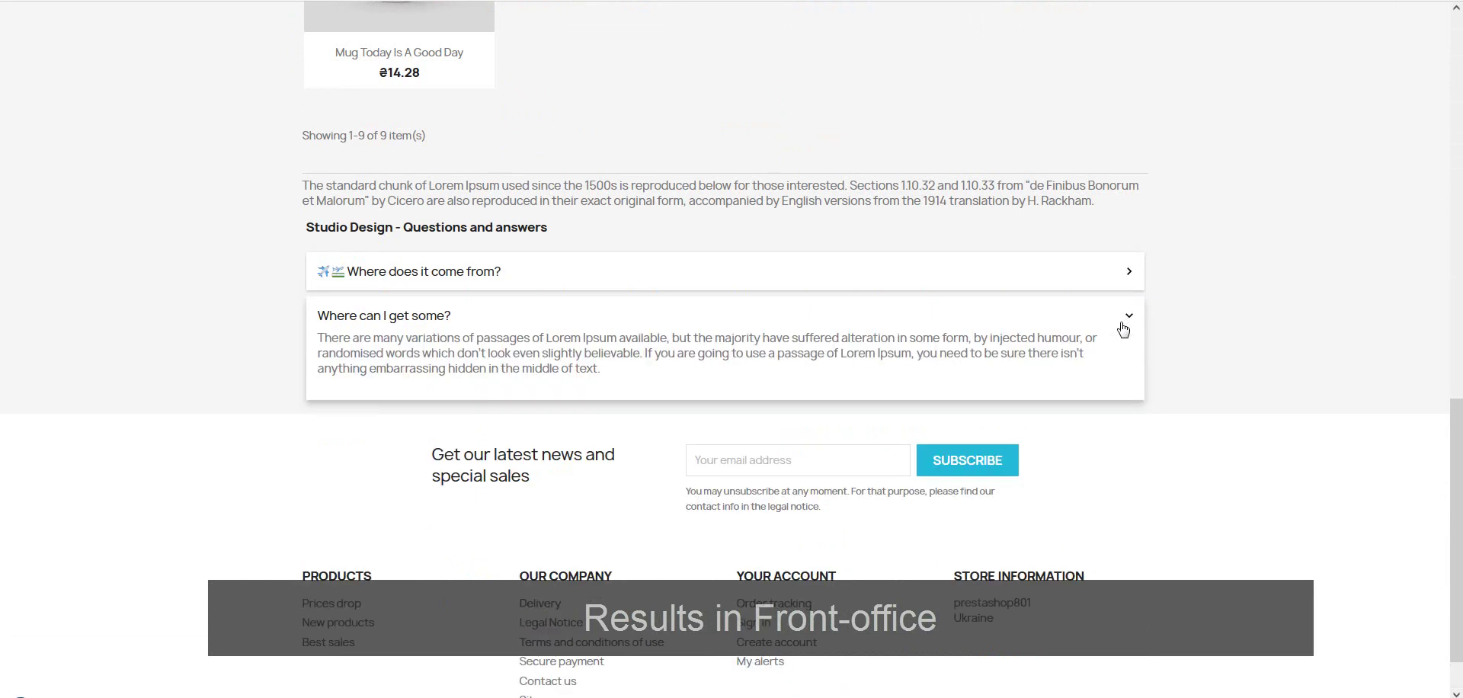
pyautogui.click(1124, 328)
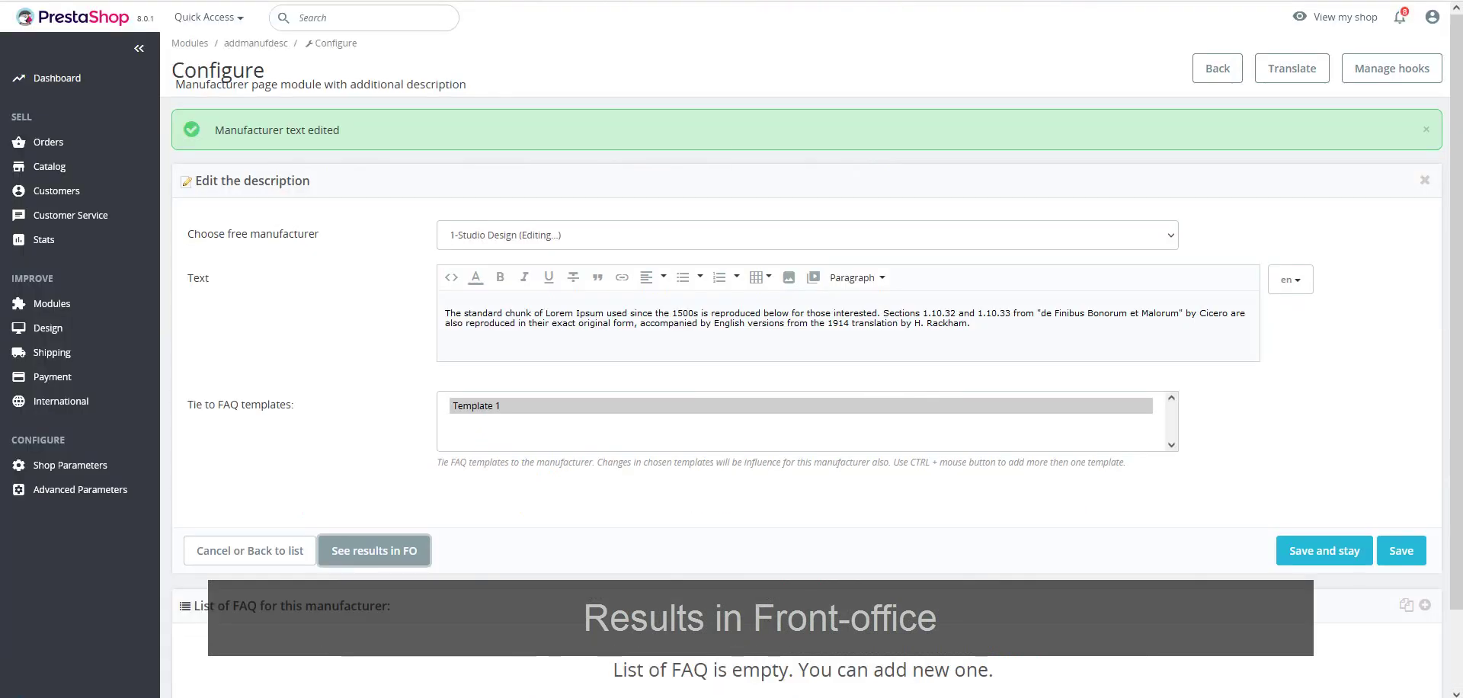
# Copy the FAQs from Template 1 into Studio Design's own FAQ list
pyautogui.scroll(-1, 1355, 308)
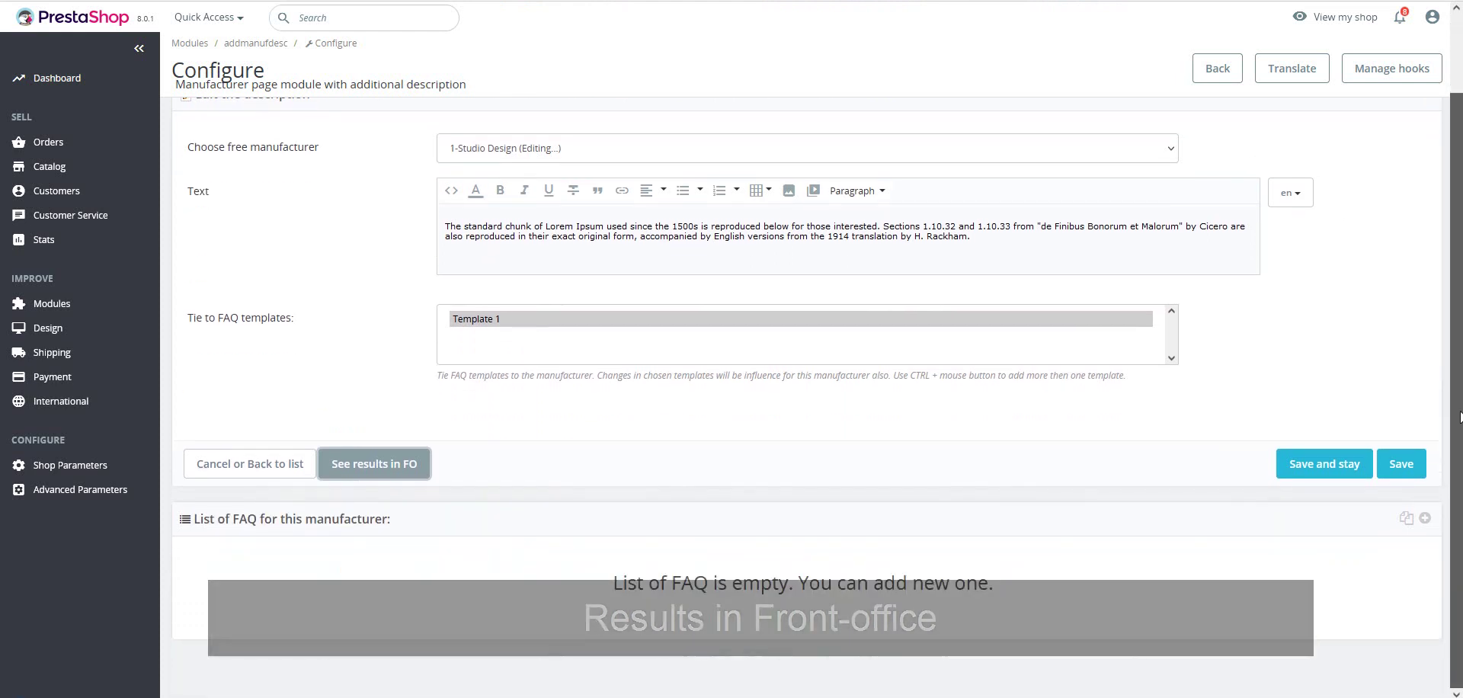
pyautogui.click(1407, 519)
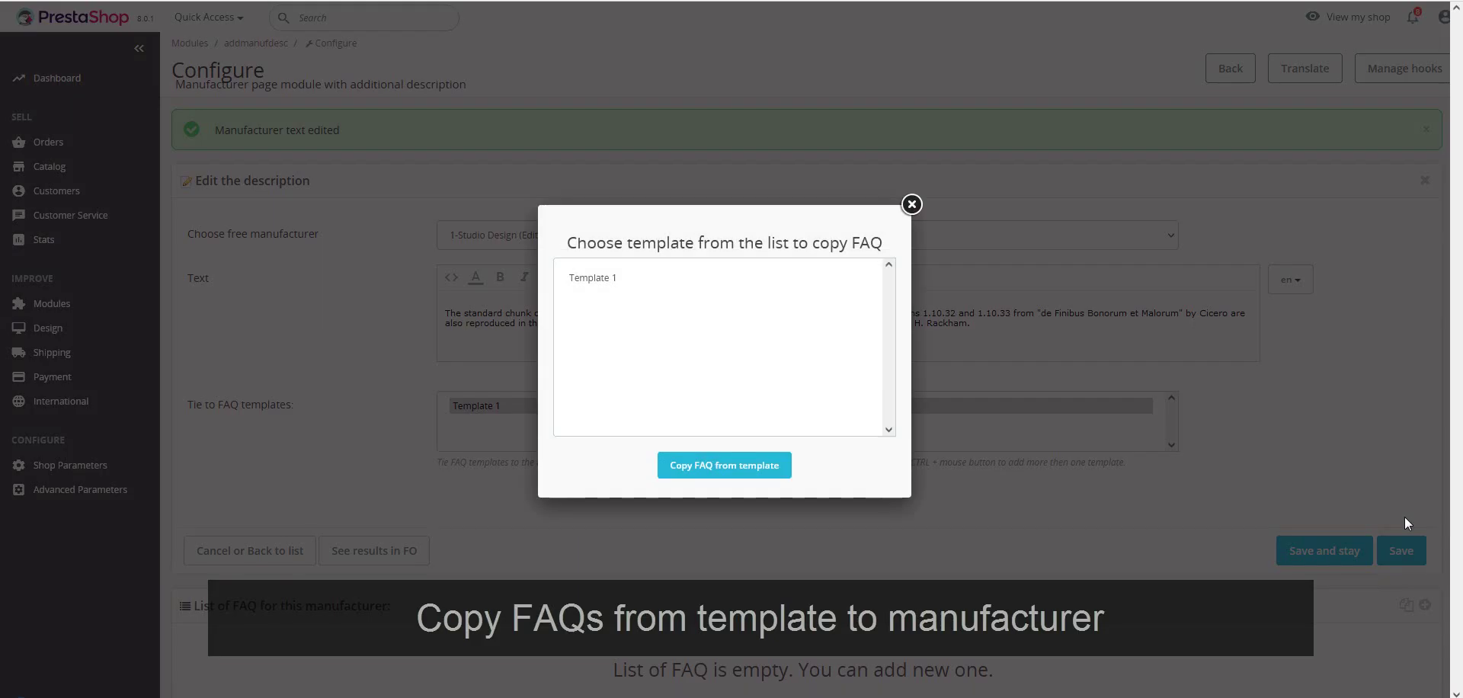
pyautogui.click(610, 278)
pyautogui.click(713, 466)
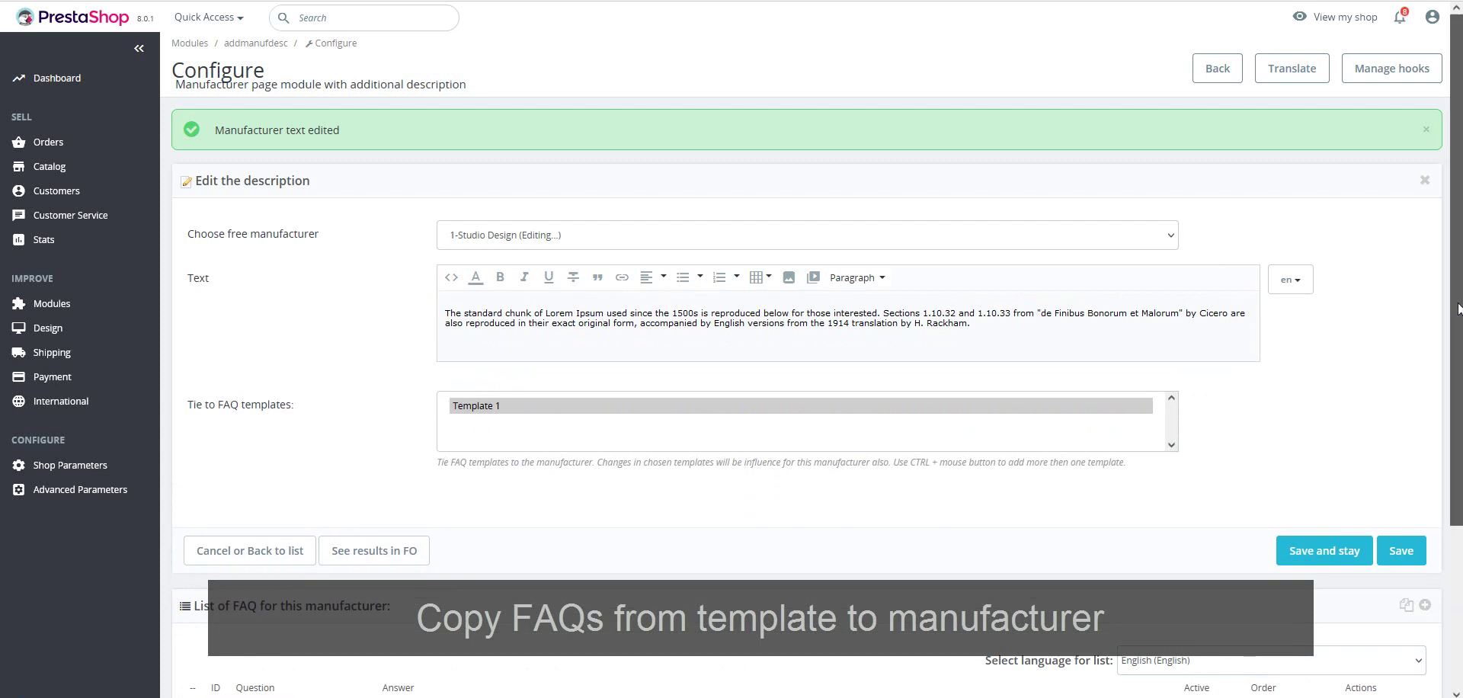
# Check Studio Design's FAQ list, view its brand page in the front office, and expand and collapse the first question
pyautogui.scroll(-2, 1458, 308)
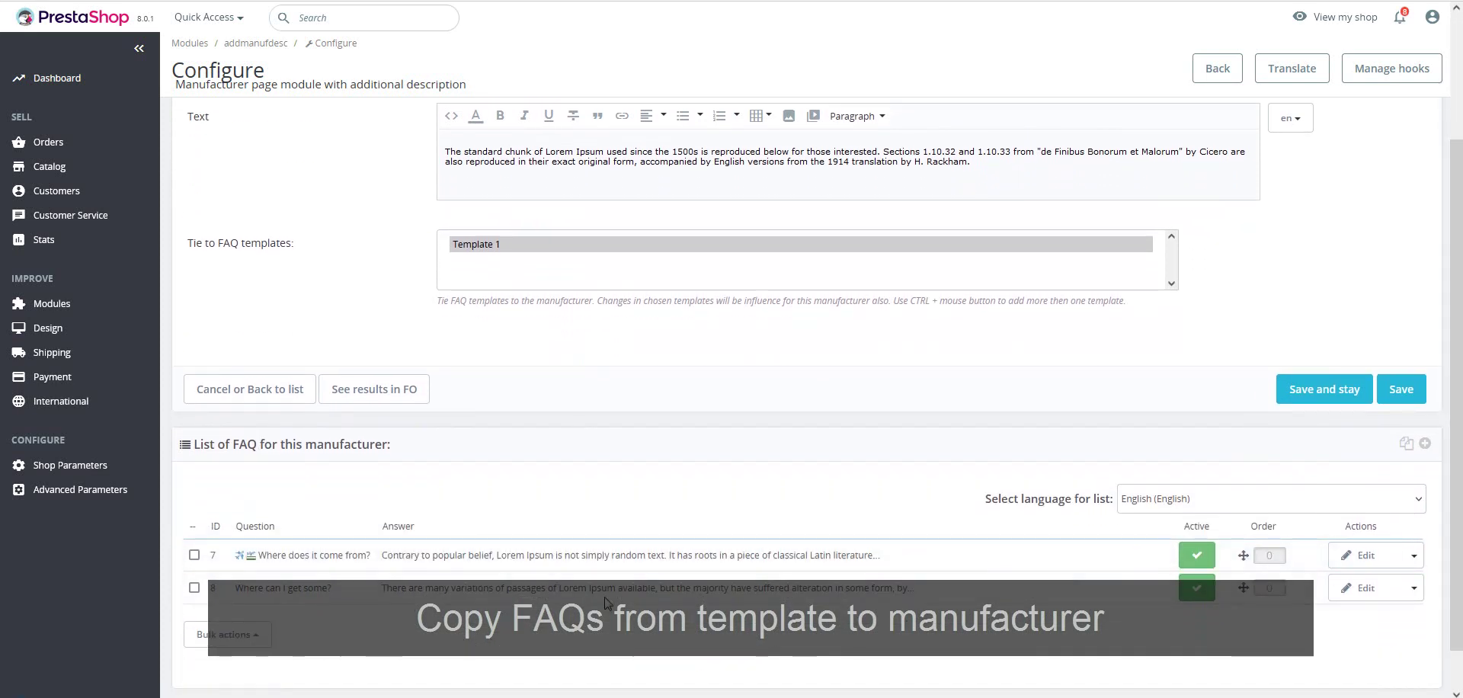
pyautogui.click(372, 390)
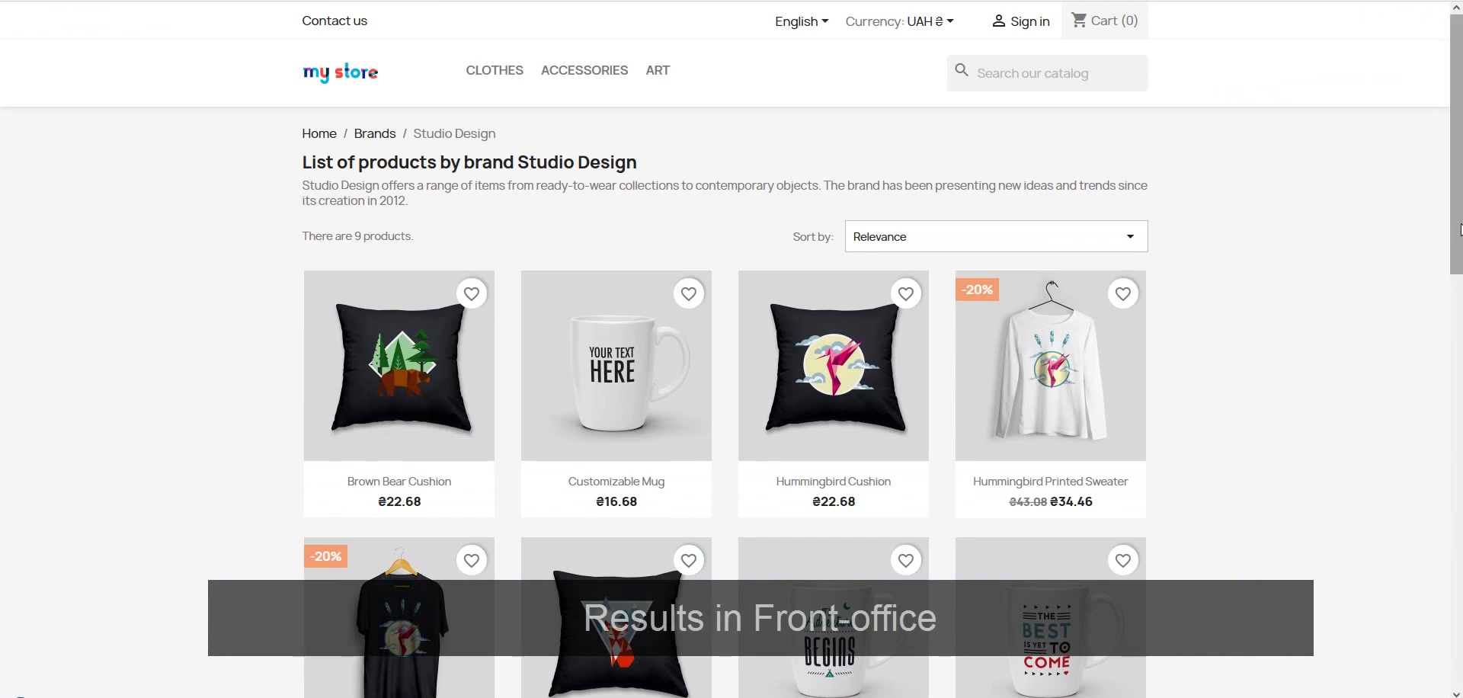
pyautogui.moveTo(1459, 228); pyautogui.dragTo(1460, 556)
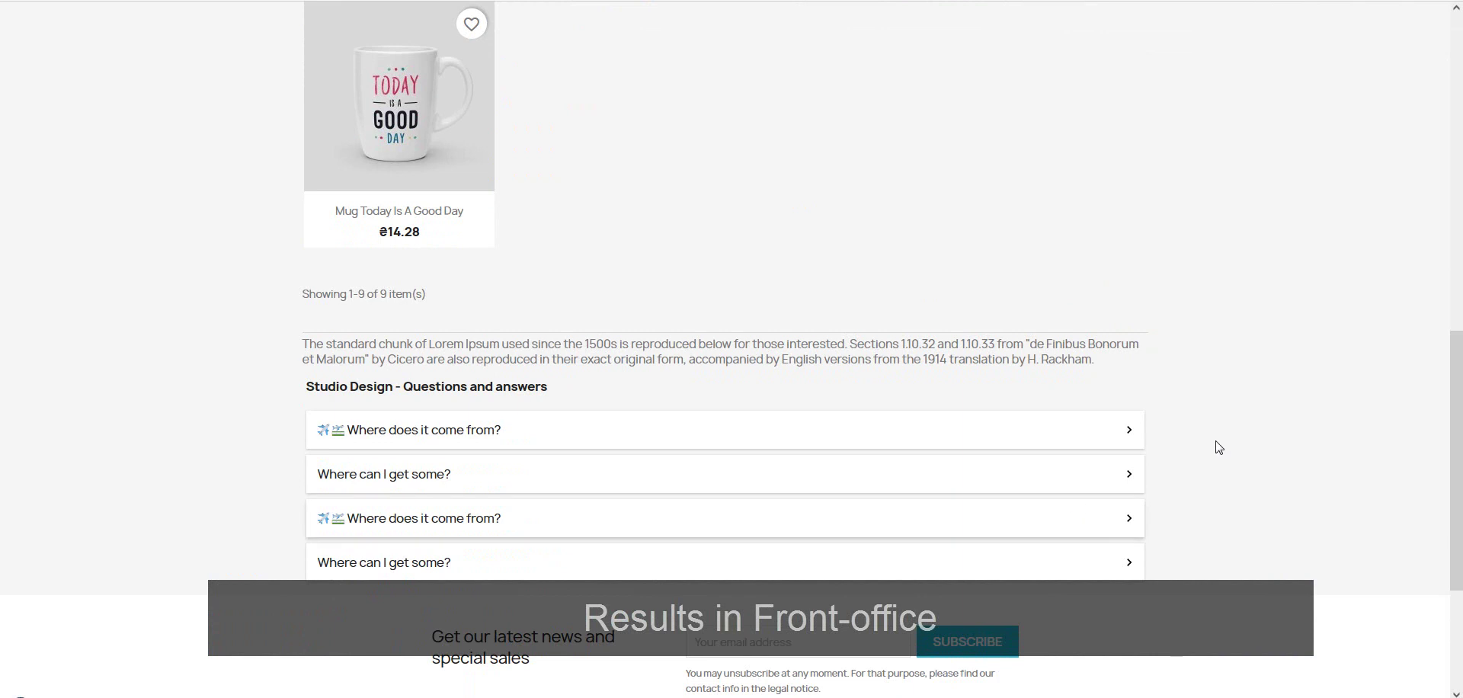
pyautogui.click(1136, 431)
pyautogui.click(1139, 434)
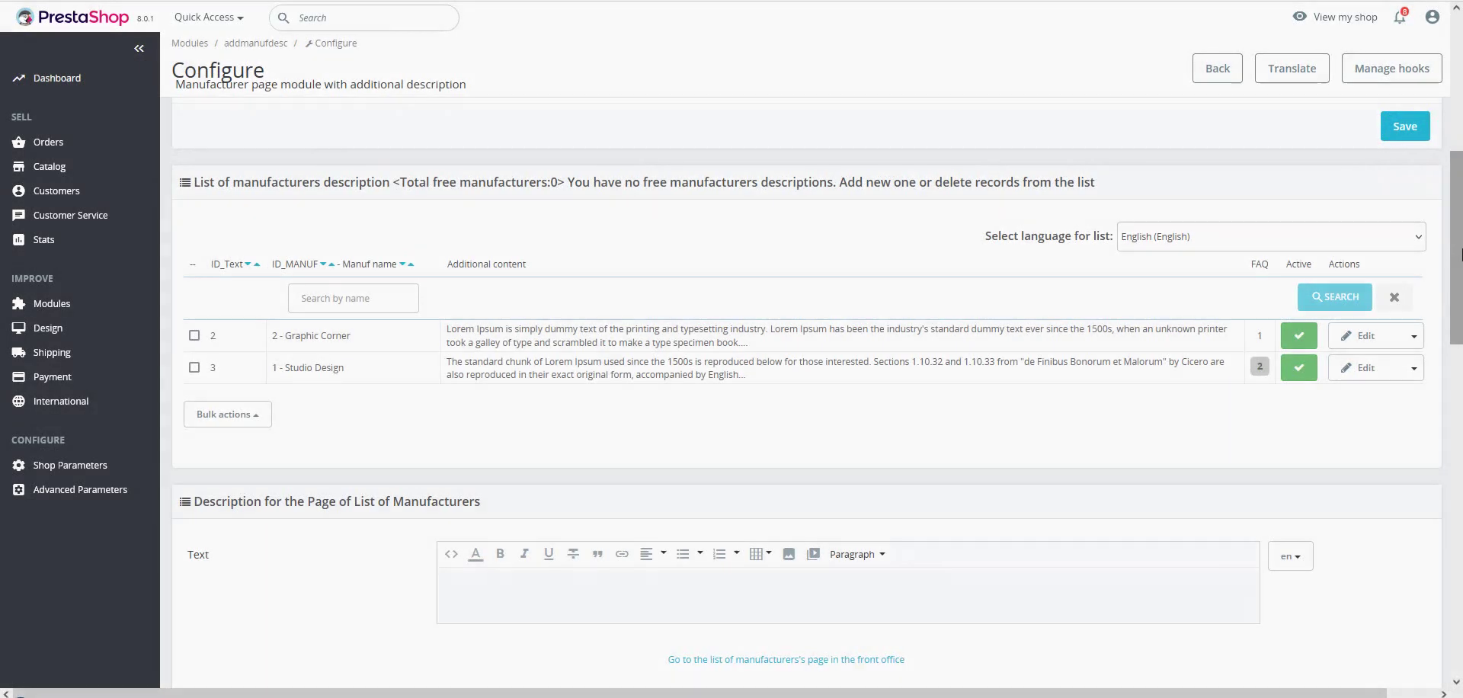
# Copy the shortcode [#add_product_manuf:0:4:DATE_ADD:ASC:2] from the module information into a new paragraph below Graphic Corner's description and save while staying
pyautogui.moveTo(1460, 255); pyautogui.dragTo(1457, 535)
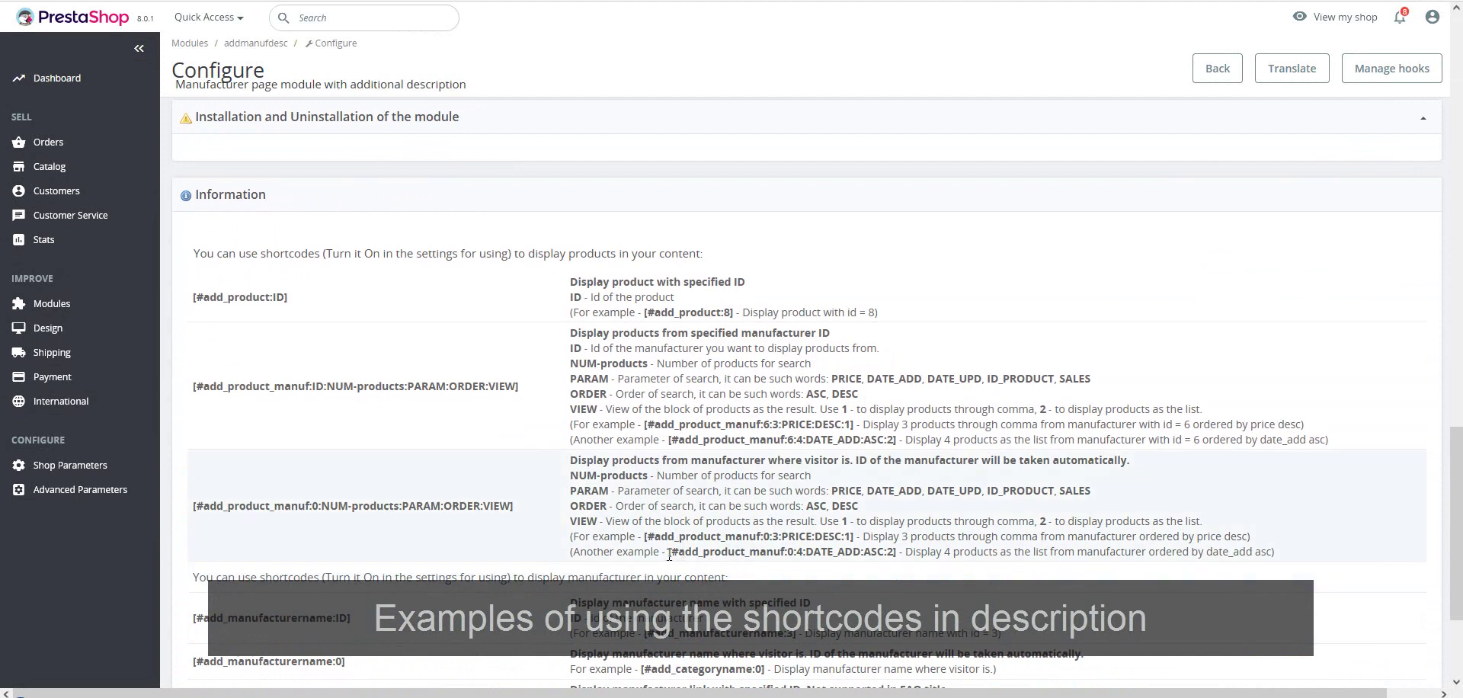
pyautogui.moveTo(670, 555); pyautogui.dragTo(874, 554)
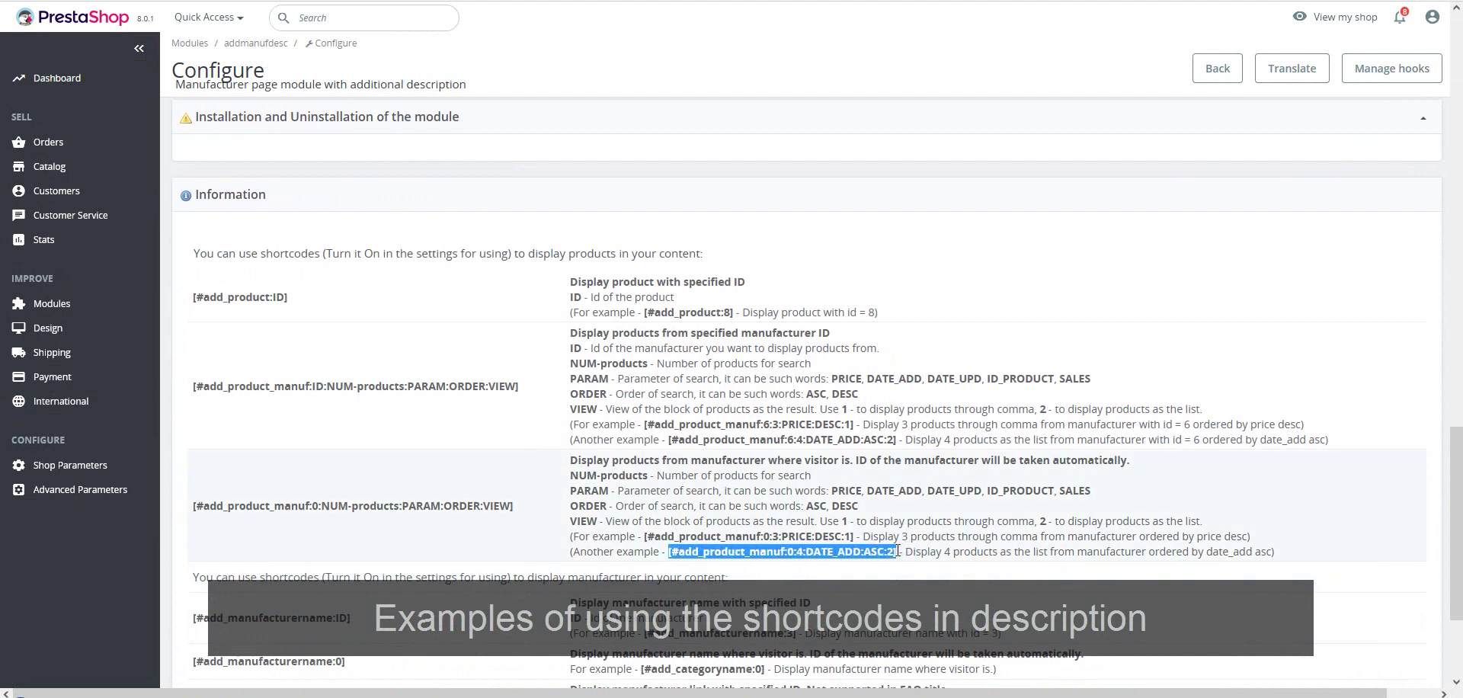
pyautogui.scroll(12, 884, 509)
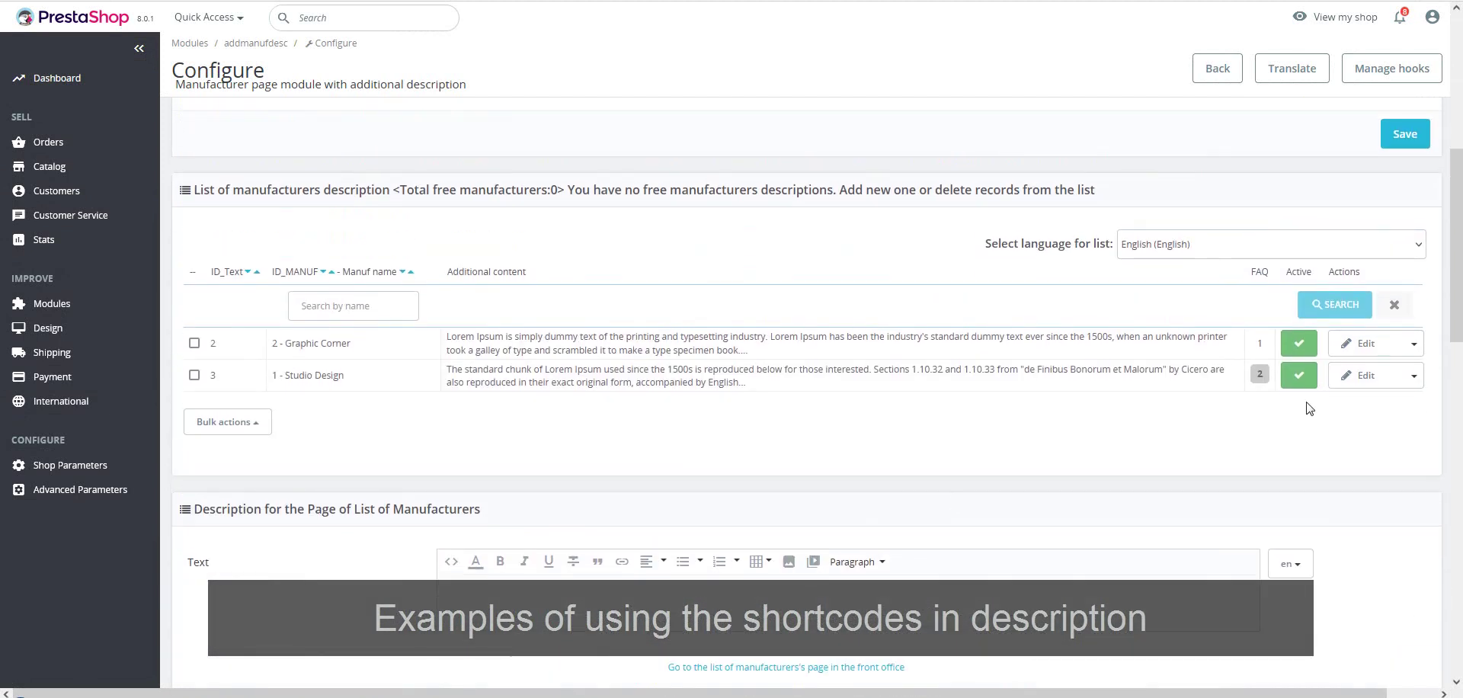
pyautogui.click(1357, 343)
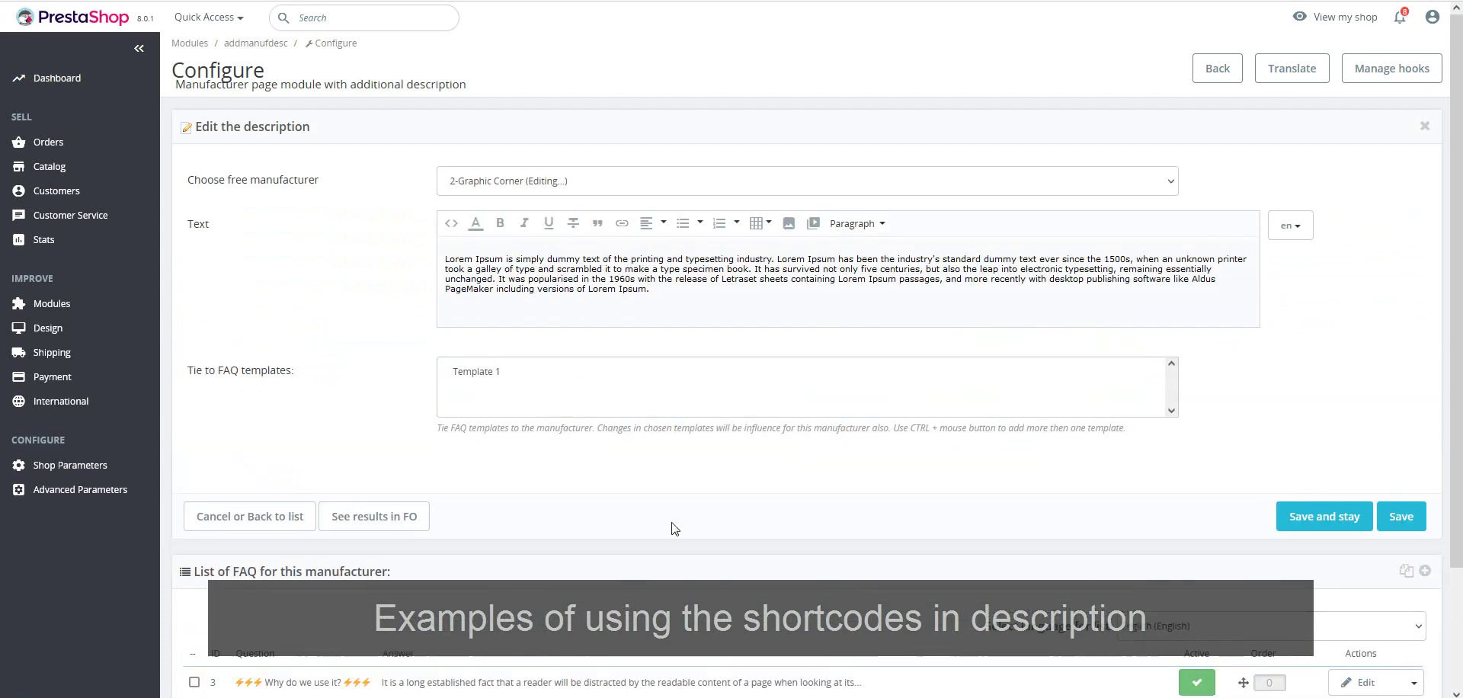
pyautogui.click(670, 293)
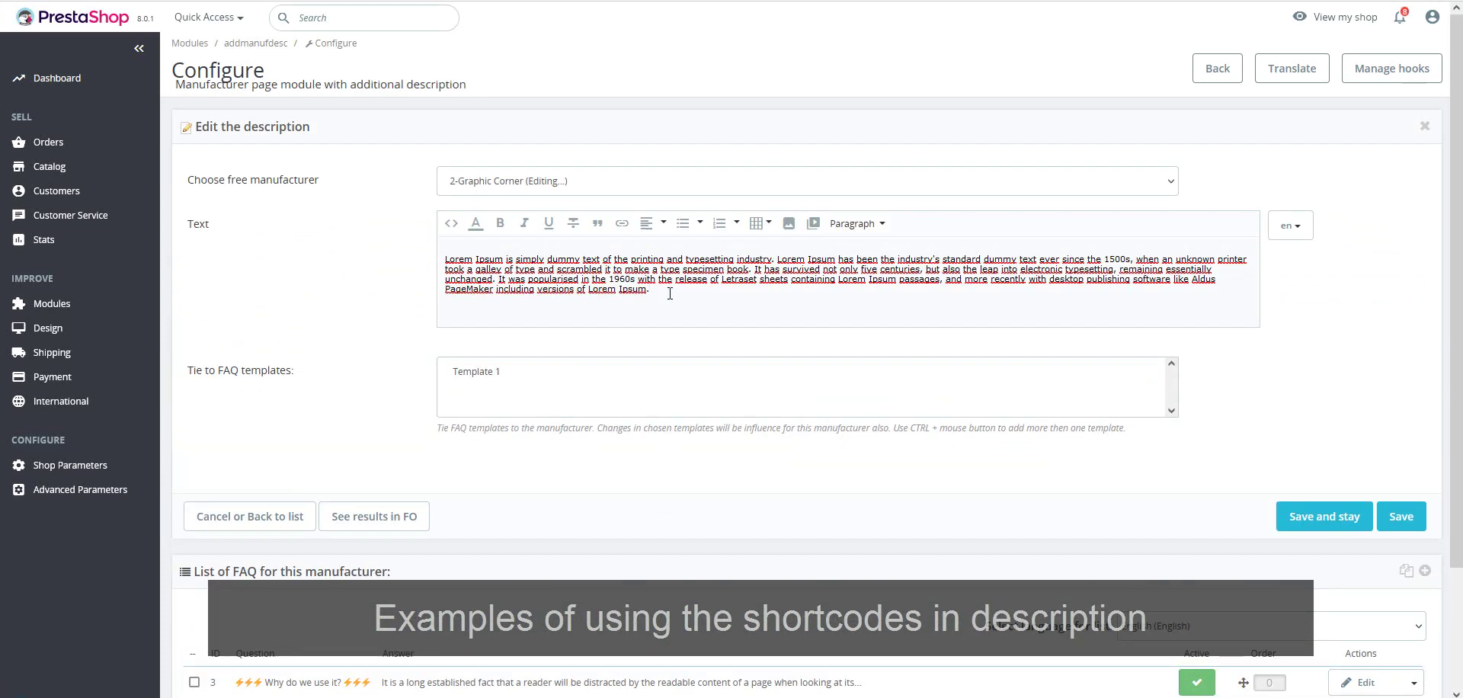
pyautogui.press('Return')
pyautogui.press('Return')
pyautogui.hotkey('ctrl', 'v')
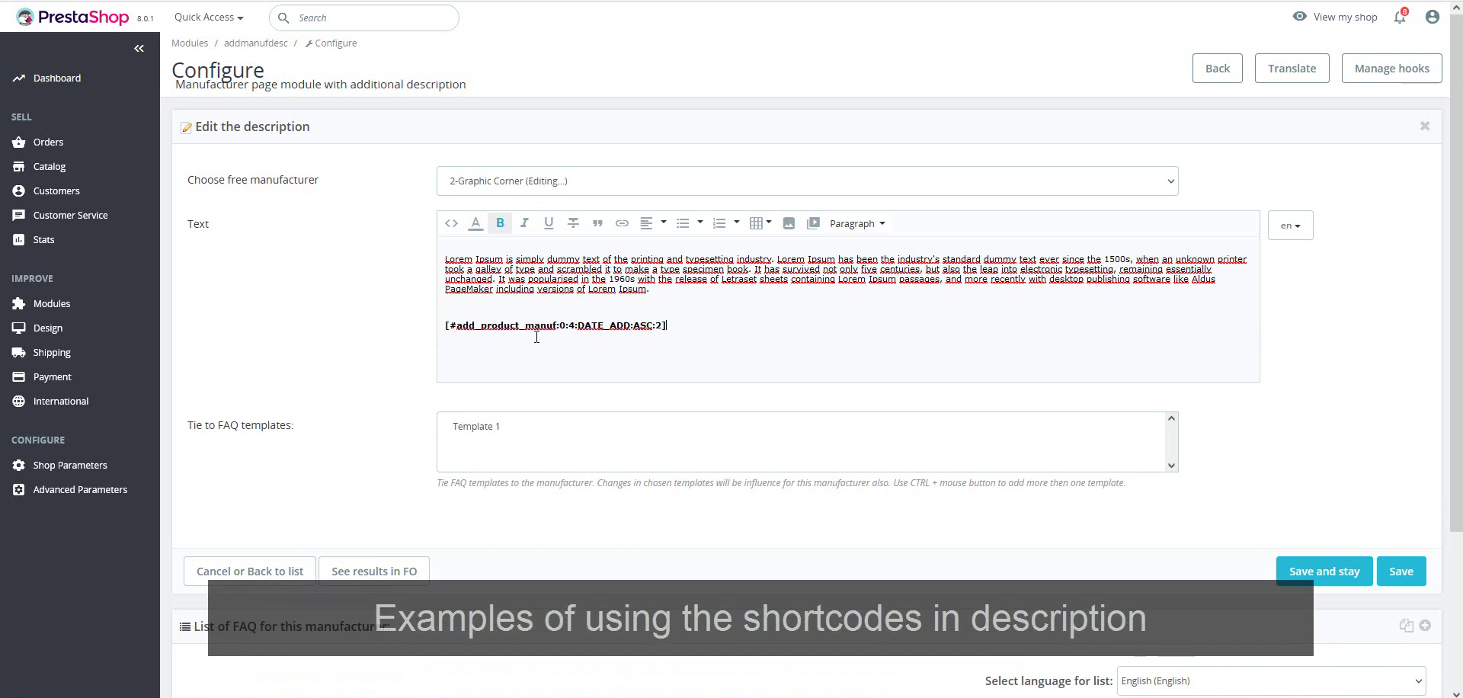
pyautogui.click(1323, 571)
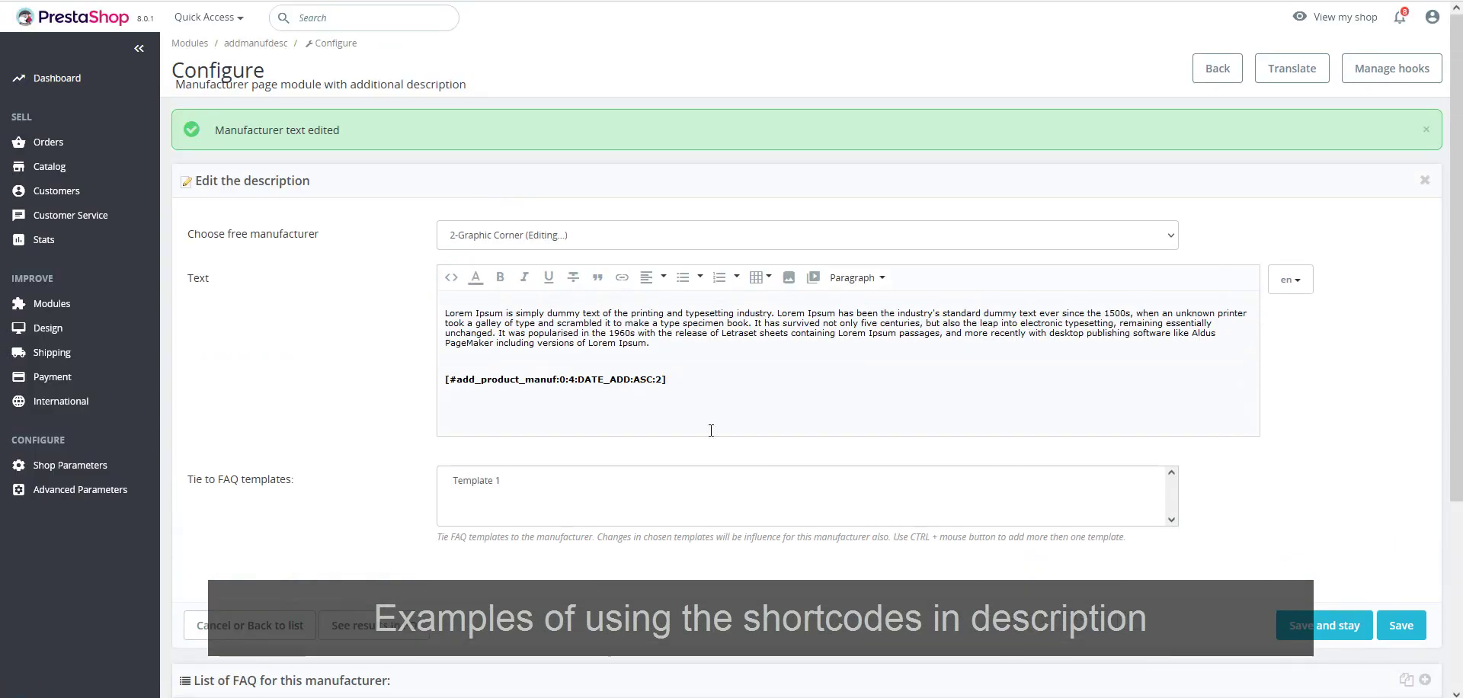
# View the Graphic Corner brand page in the front office to examine how the product shortcode in its description is rendered
pyautogui.click(409, 629)
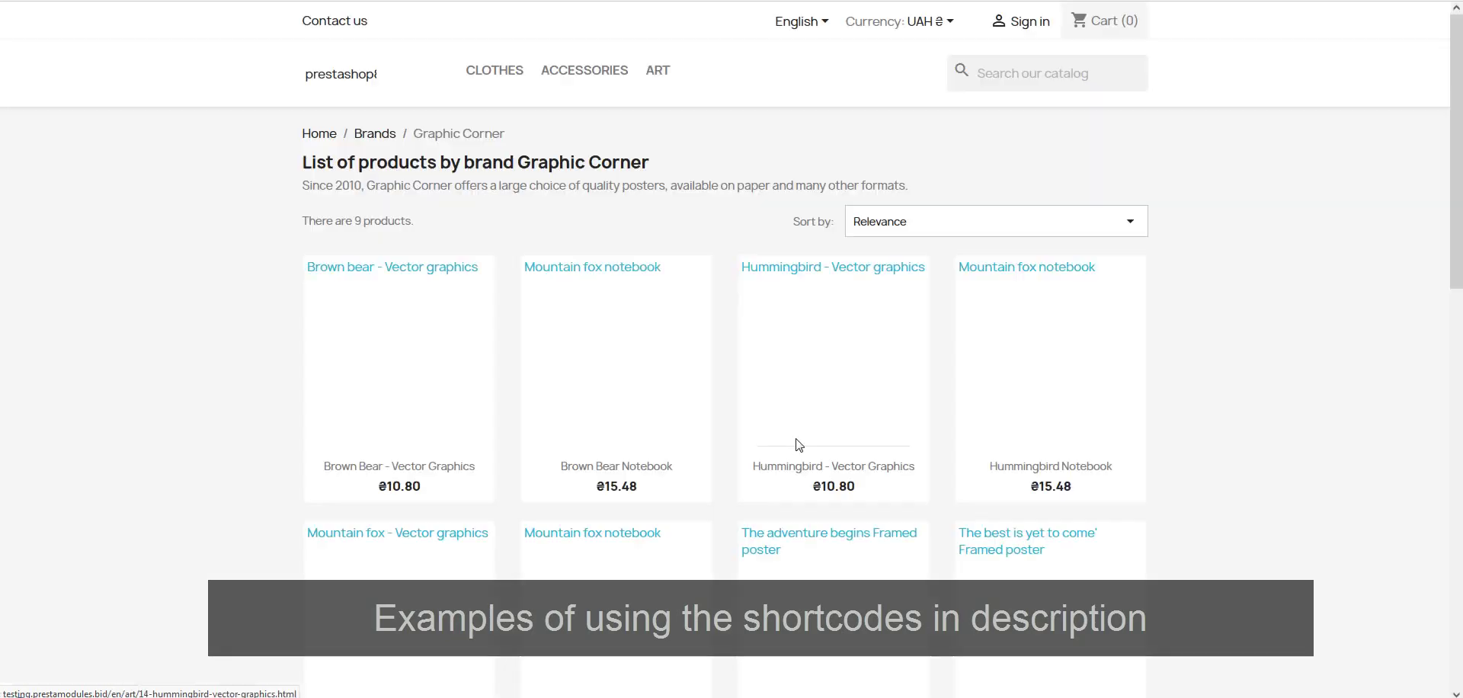
pyautogui.scroll(-10, 1430, 473)
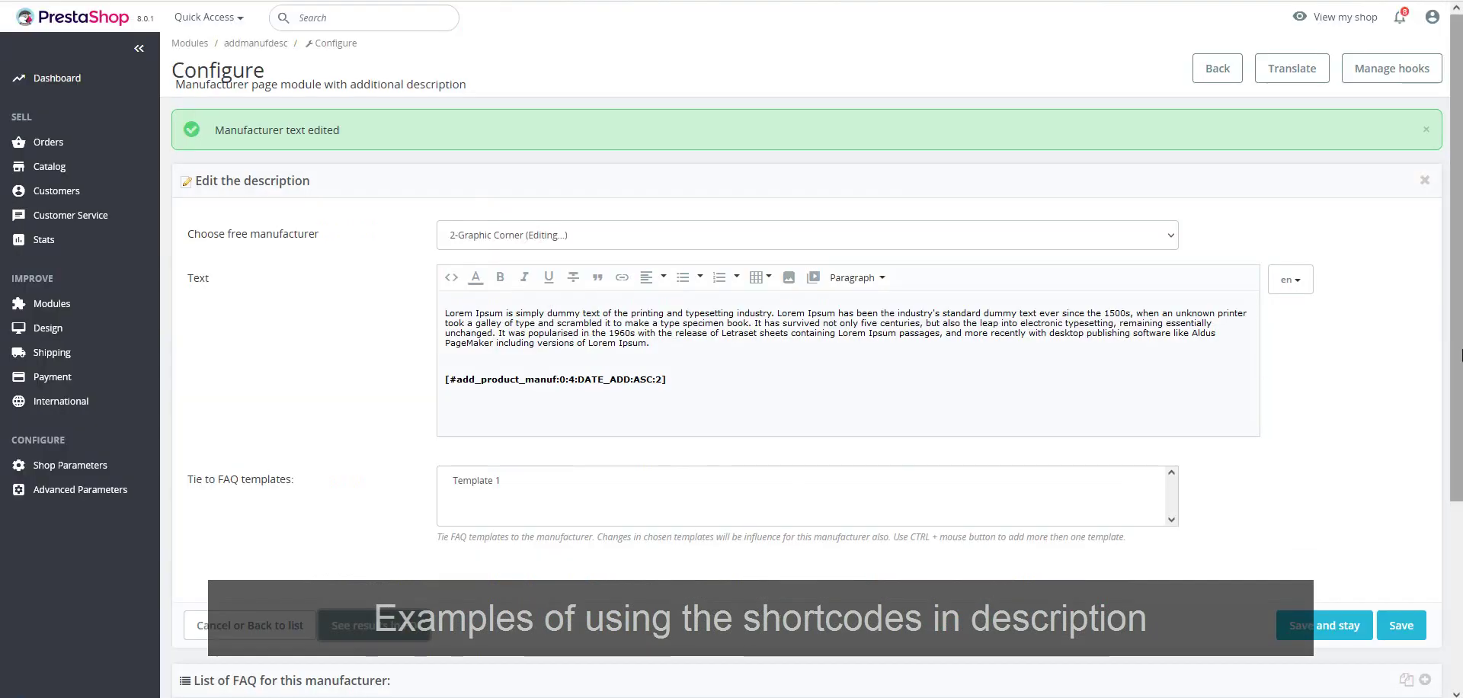
pyautogui.scroll(-1, 1459, 354)
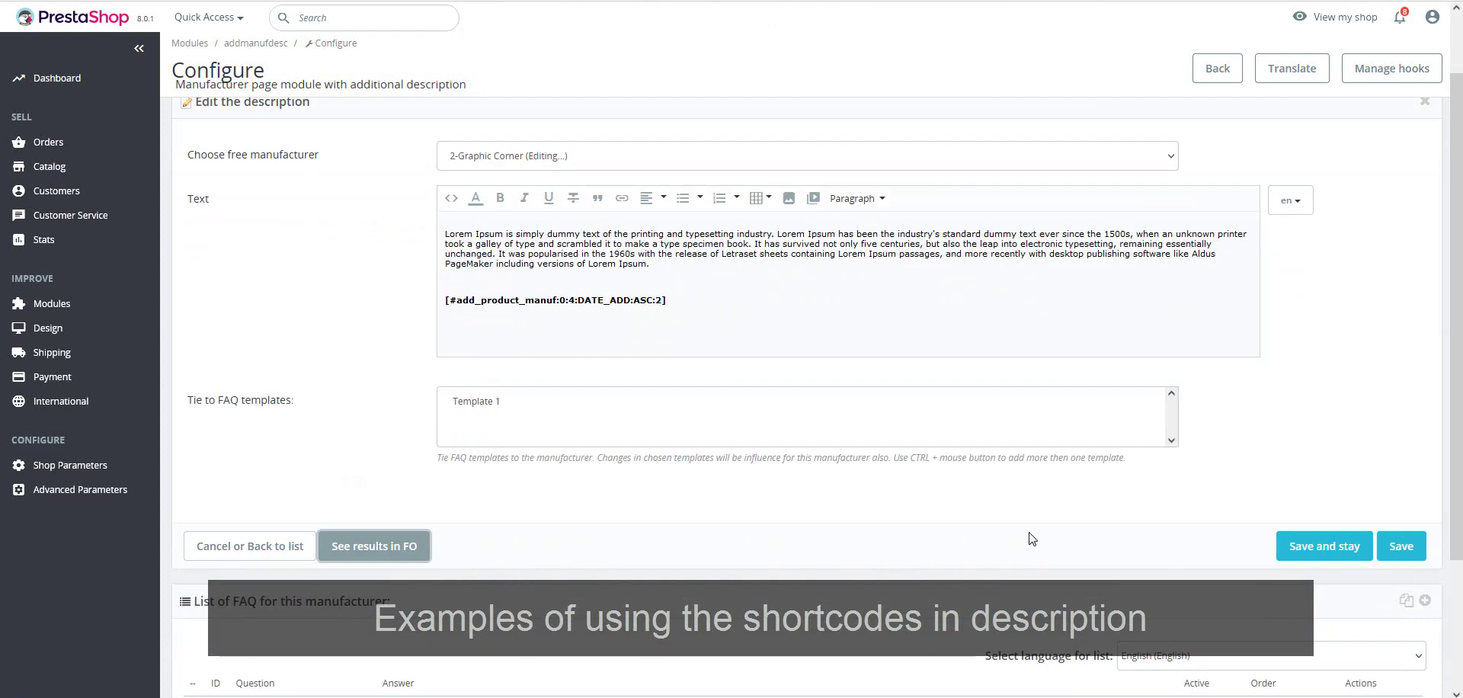
# Save Graphic Corner's description and return to the list, enable shortcodes in the module configuration, and save the settings
pyautogui.click(1412, 544)
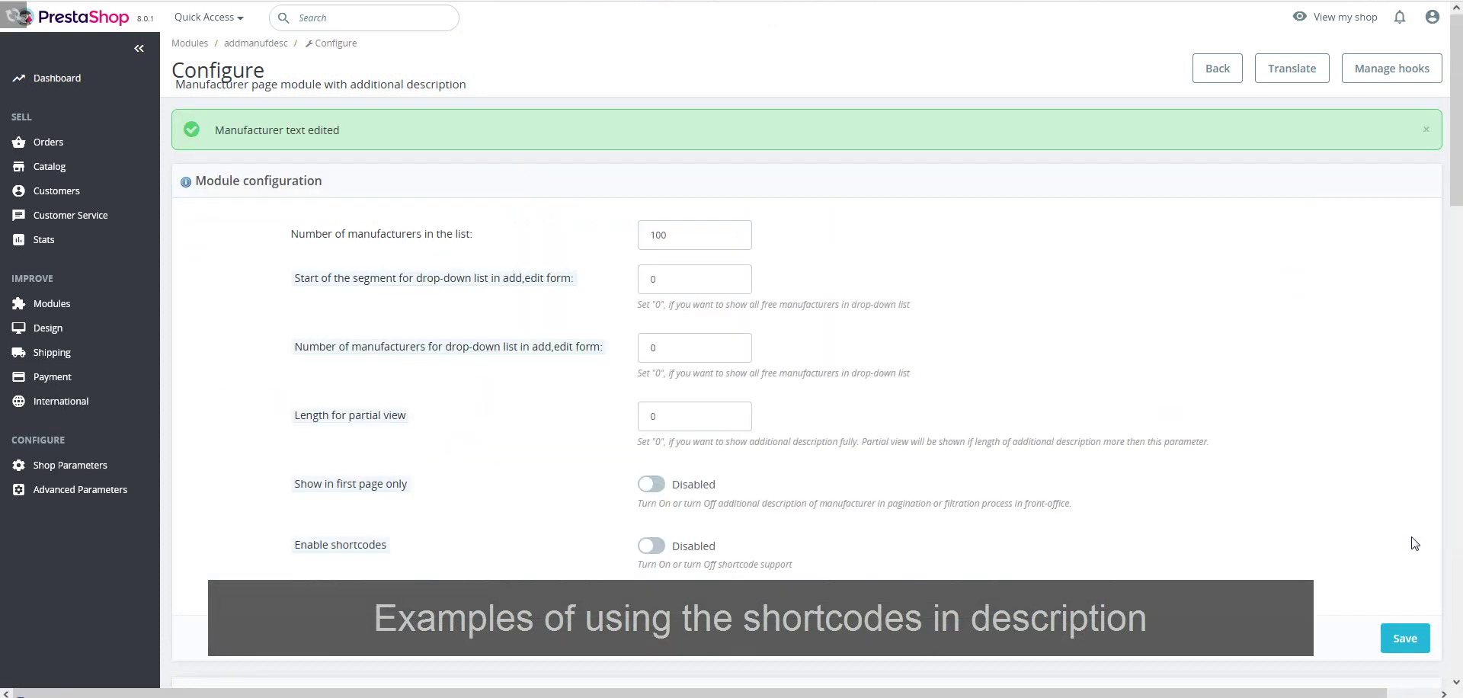
pyautogui.click(666, 558)
pyautogui.click(1400, 638)
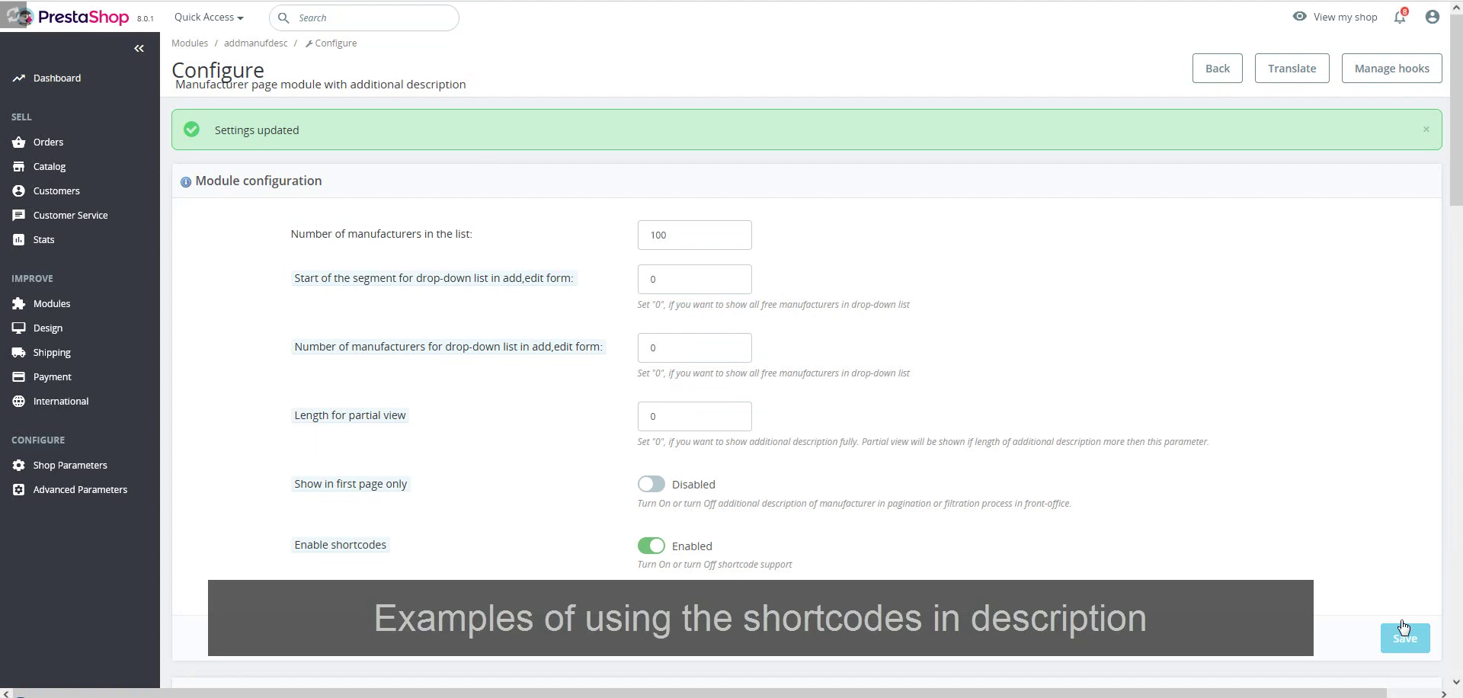
# Reopen the Graphic Corner description and view its brand page in the front office to examine the product shortcode's output below the text
pyautogui.moveTo(1457, 144); pyautogui.dragTo(1457, 337)
pyautogui.click(1377, 235)
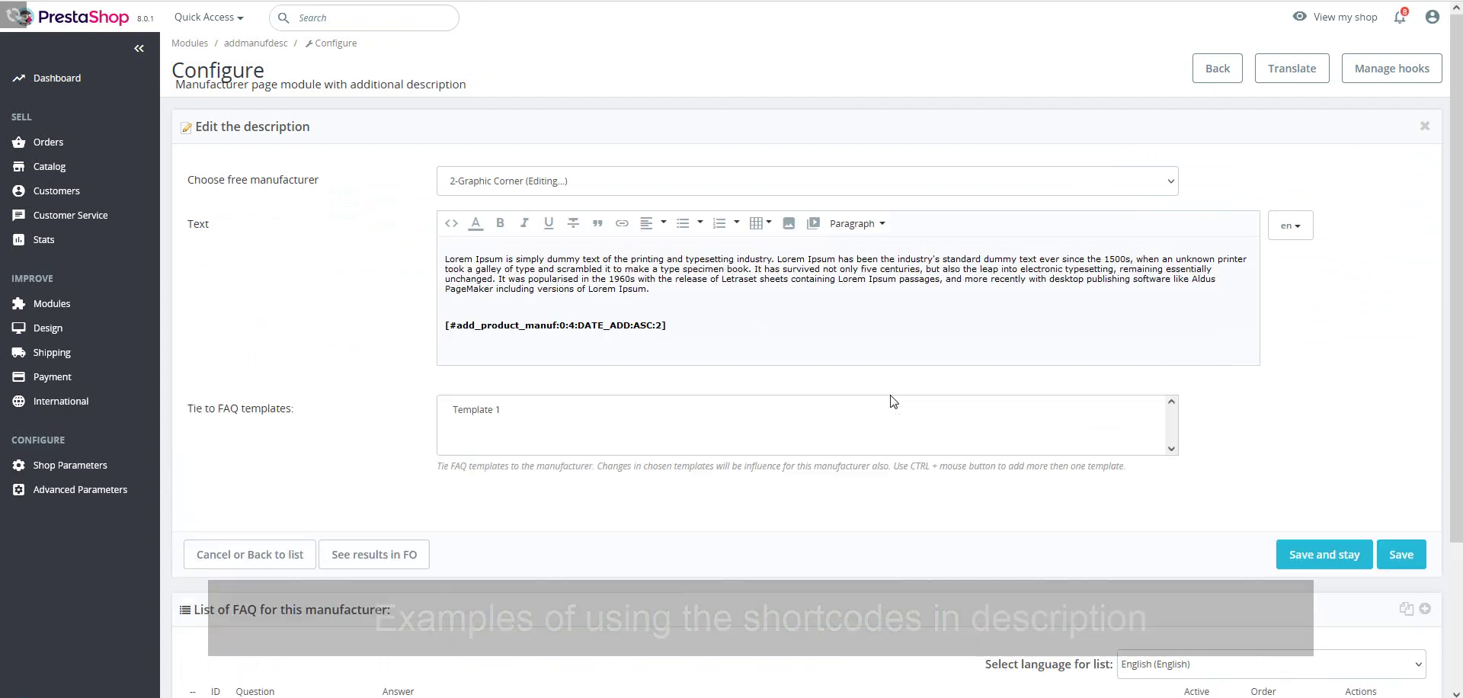
pyautogui.click(366, 566)
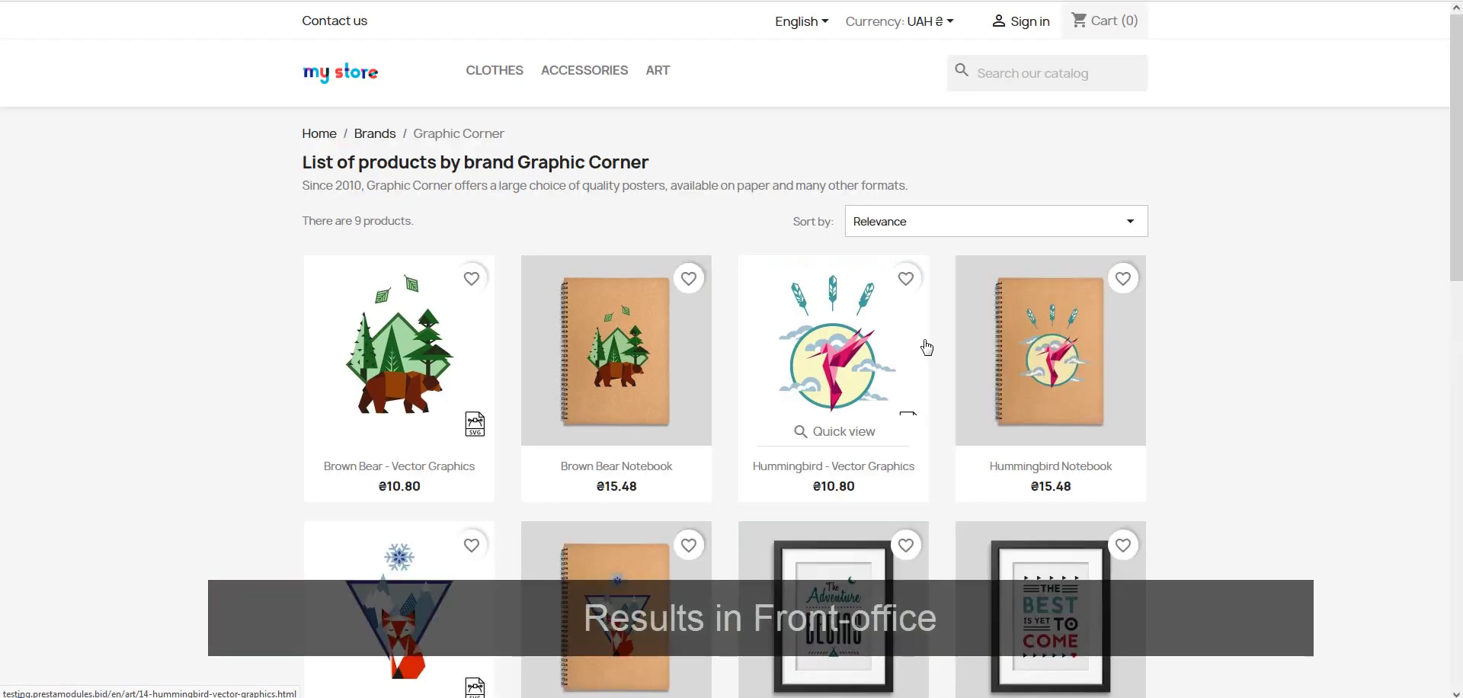
pyautogui.moveTo(1455, 218); pyautogui.dragTo(1448, 515)
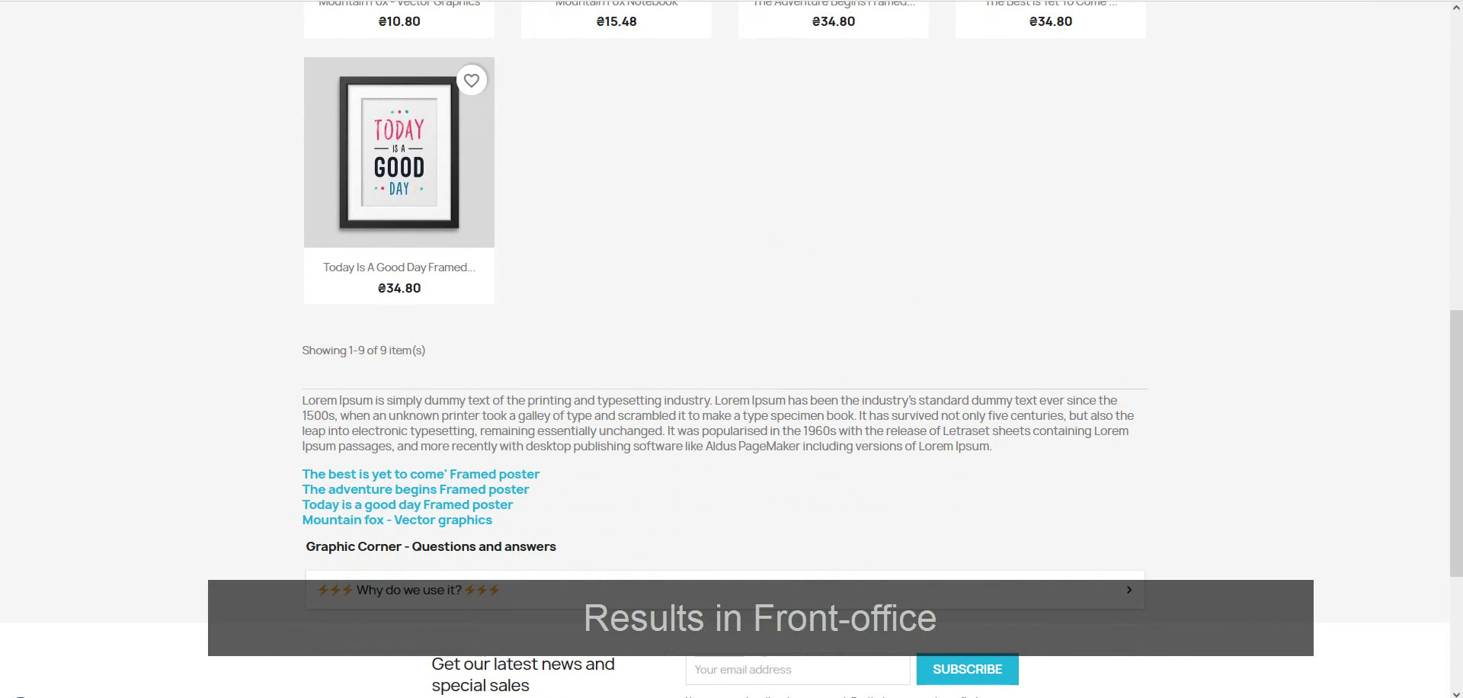
pyautogui.hotkey('ctrl', 'w')
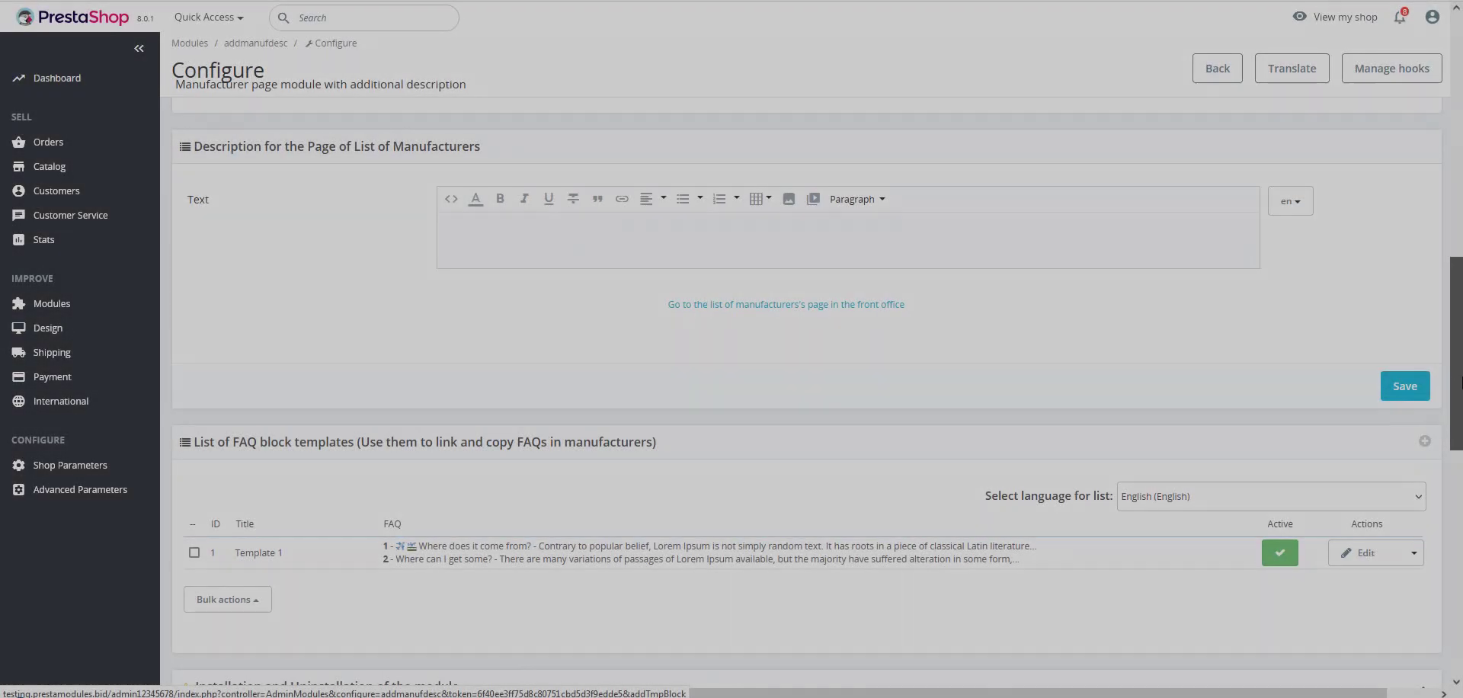
# Copy the example shortcode [#add_product:8] from the module information and open Template 1's question "Where does it come from?" for editing
pyautogui.moveTo(1458, 381); pyautogui.dragTo(1442, 543)
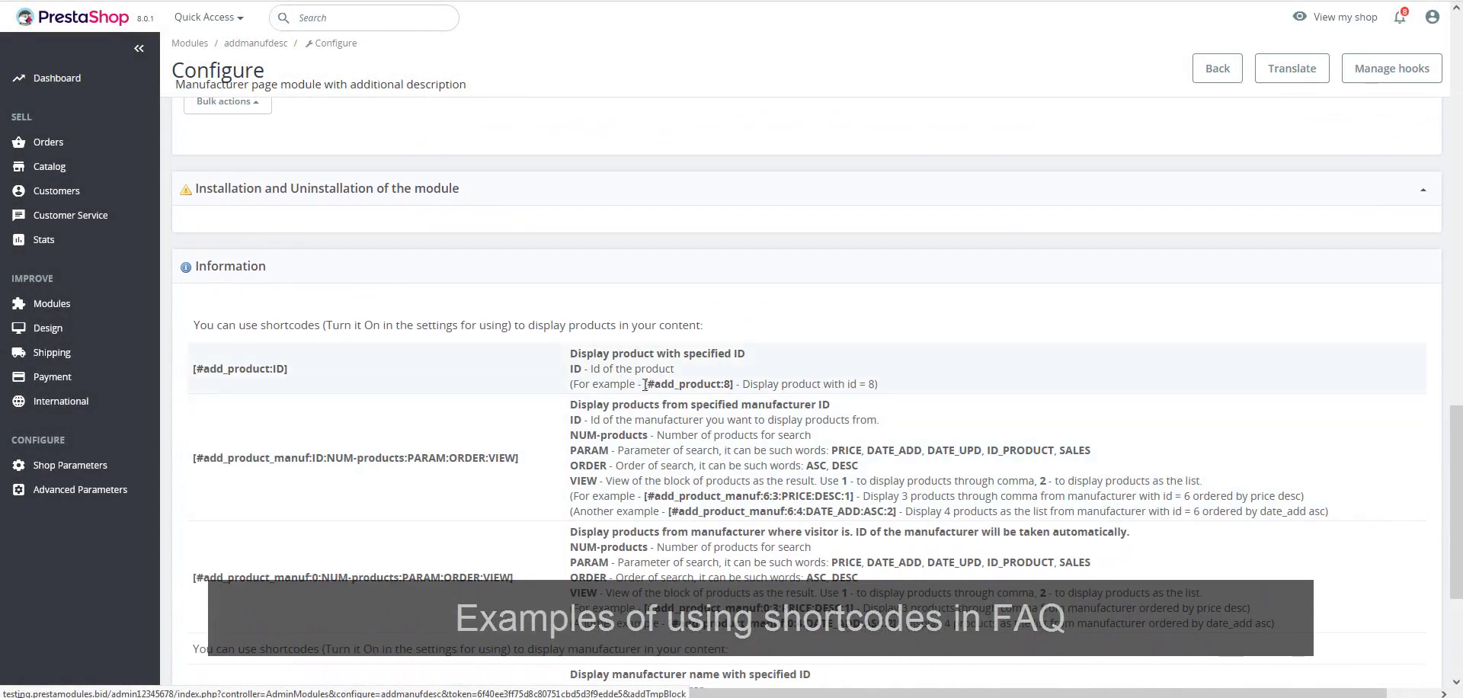
pyautogui.moveTo(644, 385); pyautogui.dragTo(718, 385)
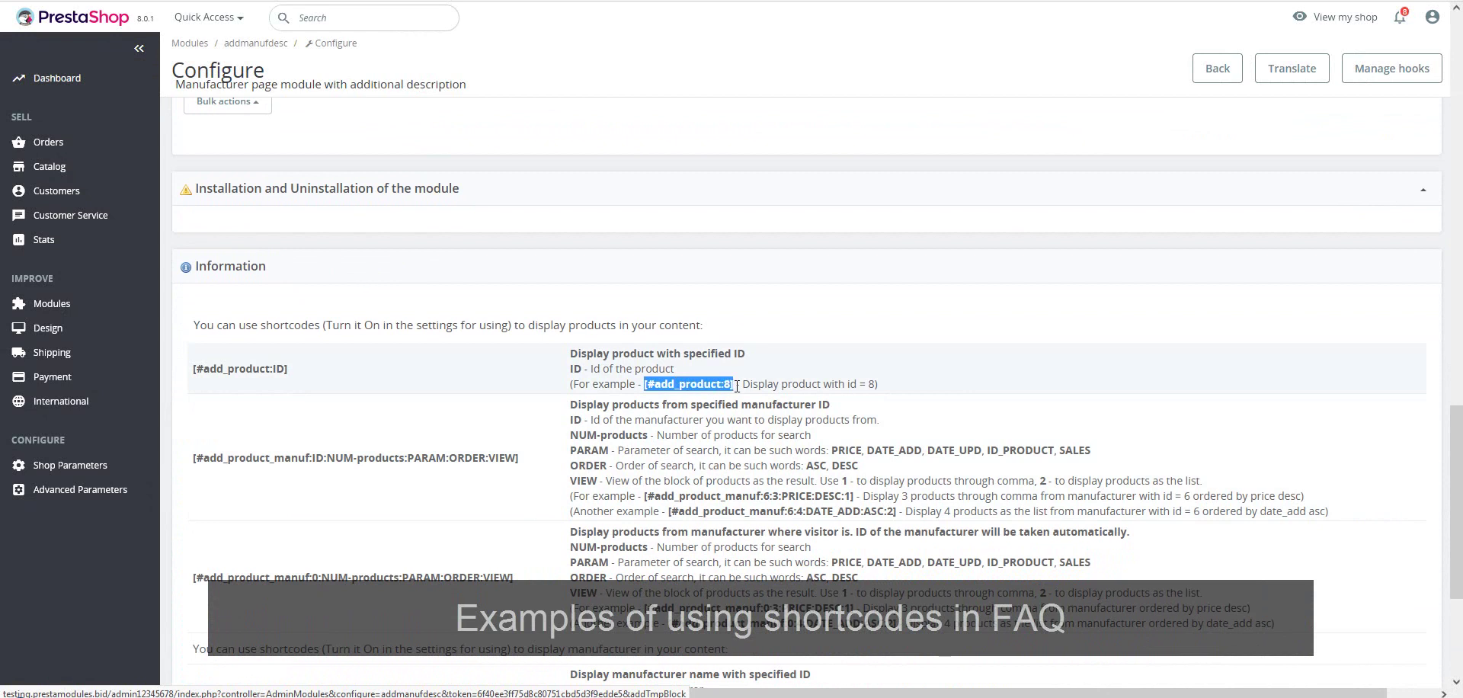
pyautogui.scroll(4, 936, 343)
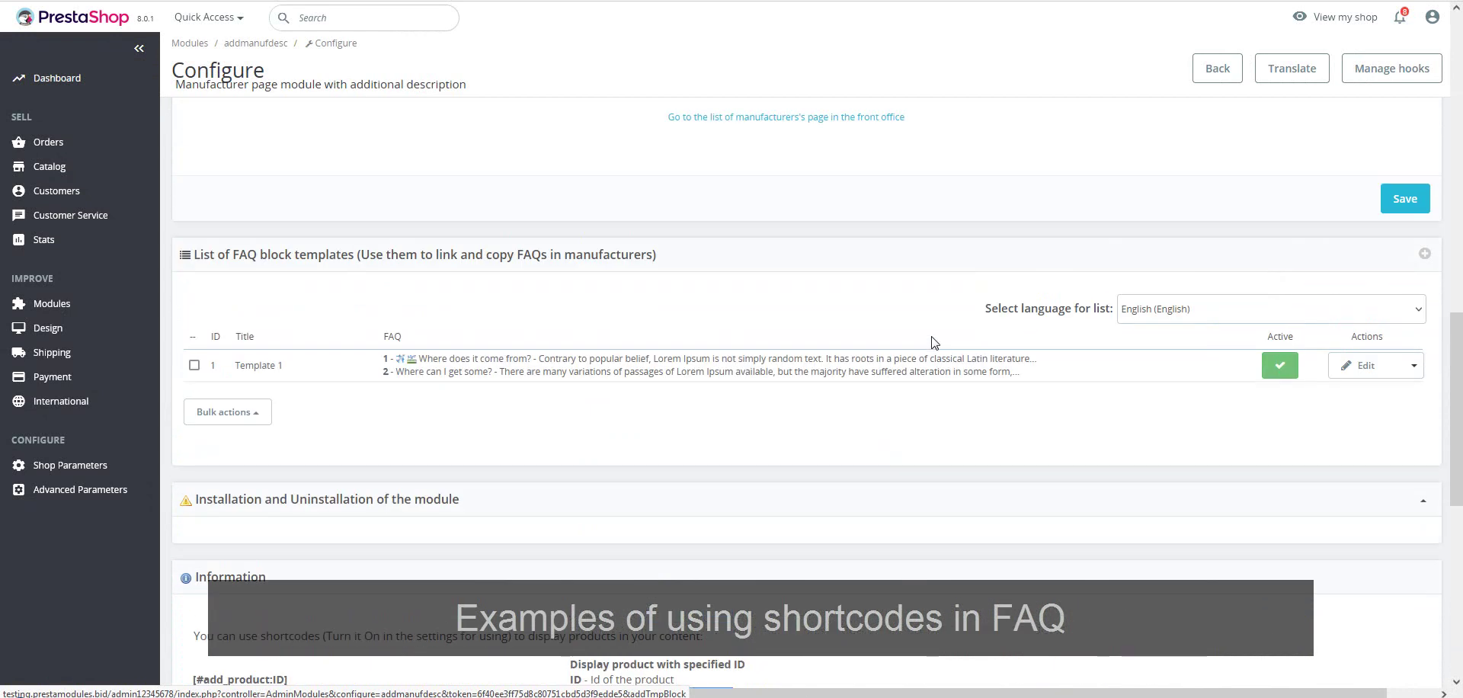
pyautogui.click(1362, 366)
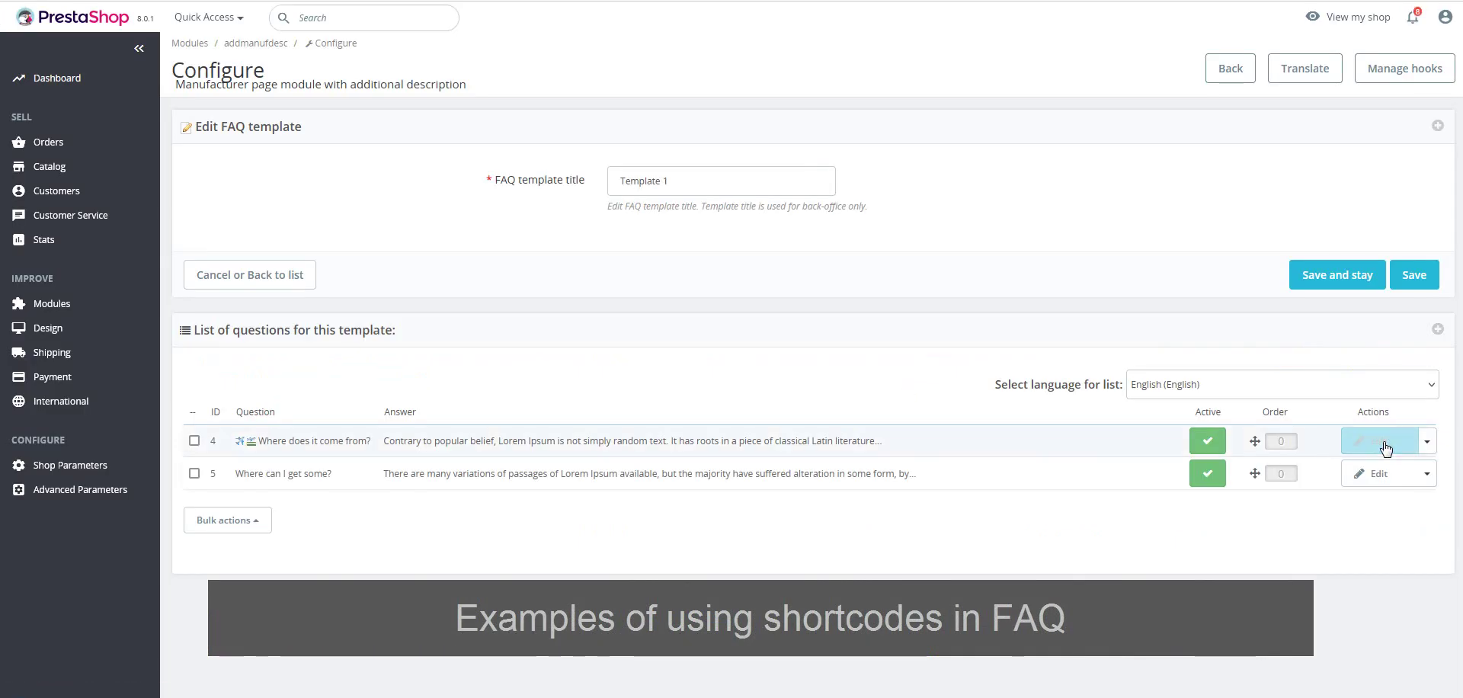
pyautogui.click(1384, 446)
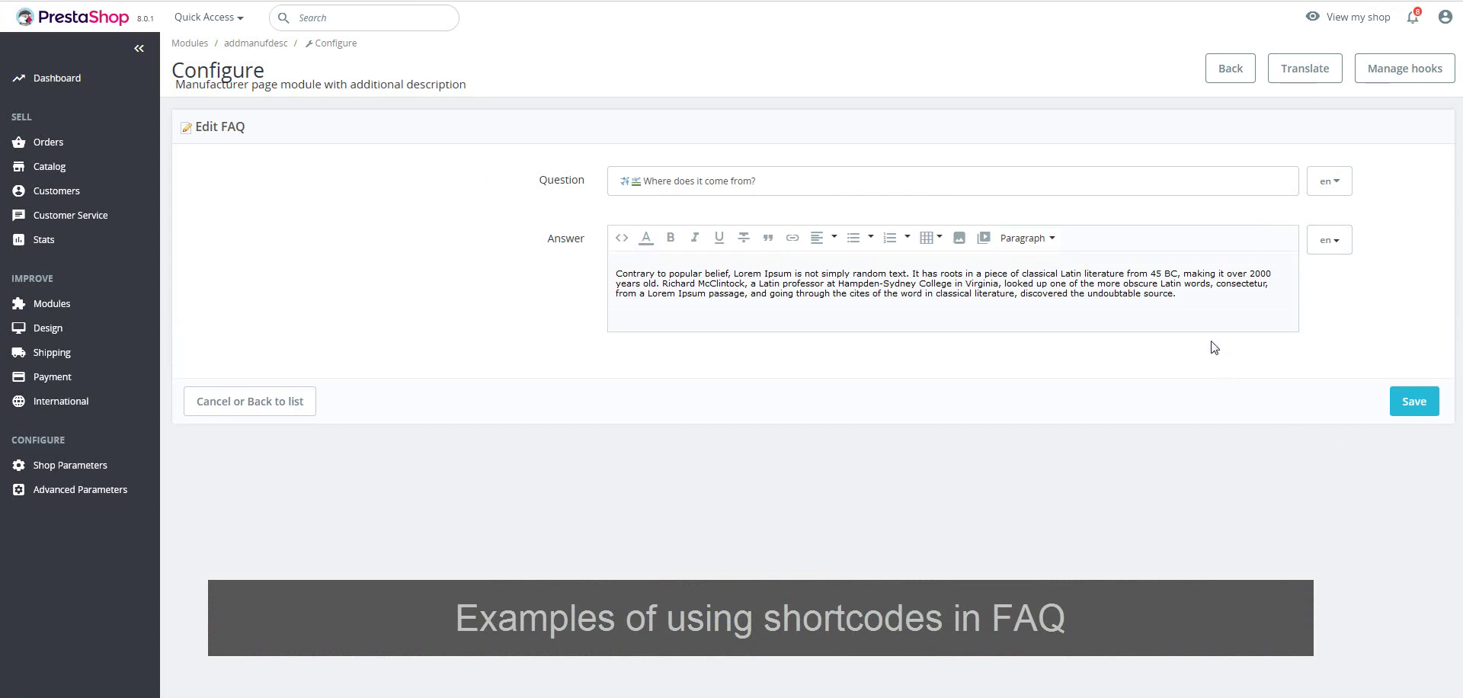
# Add the paragraph "[#add_product:1], [#add_product:2], [#add_product:3]" below the answer, and save the FAQ and its template
pyautogui.click(1195, 298)
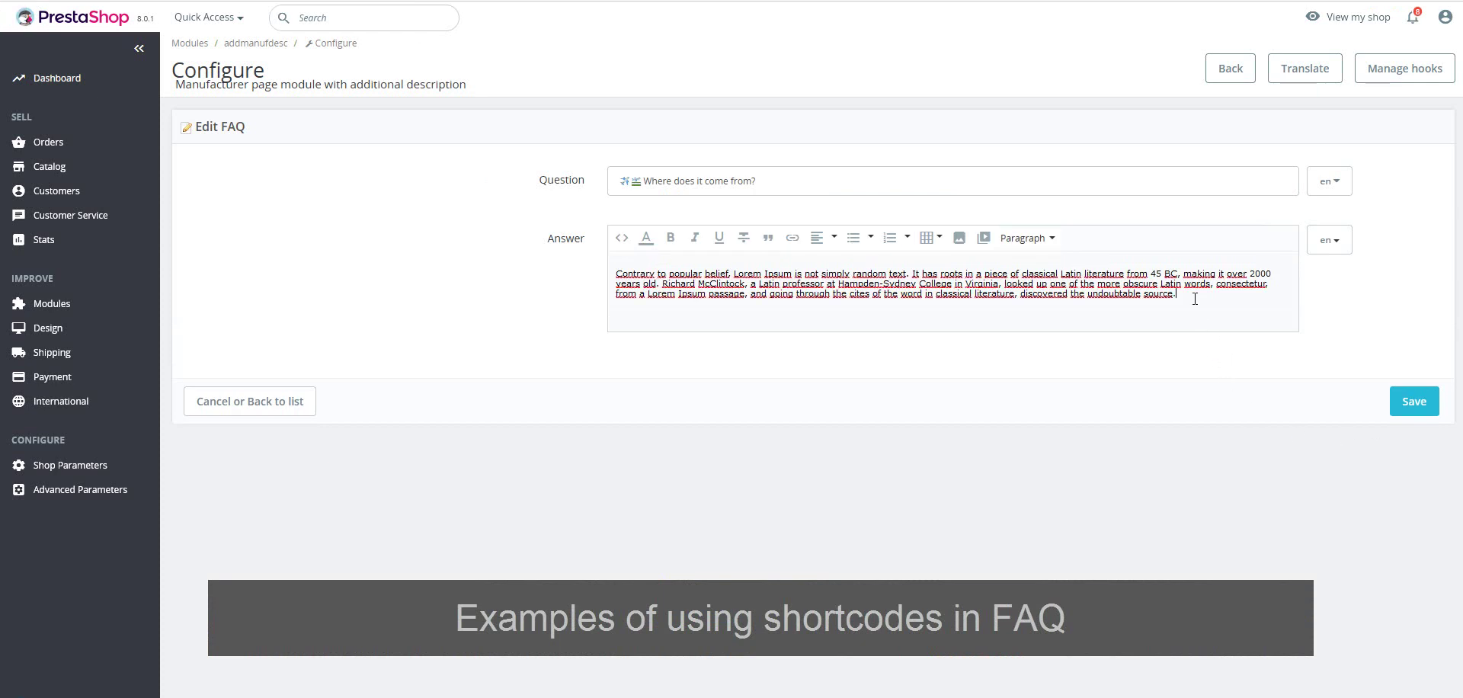
pyautogui.press('Return')
pyautogui.write('[#add_product:8]')
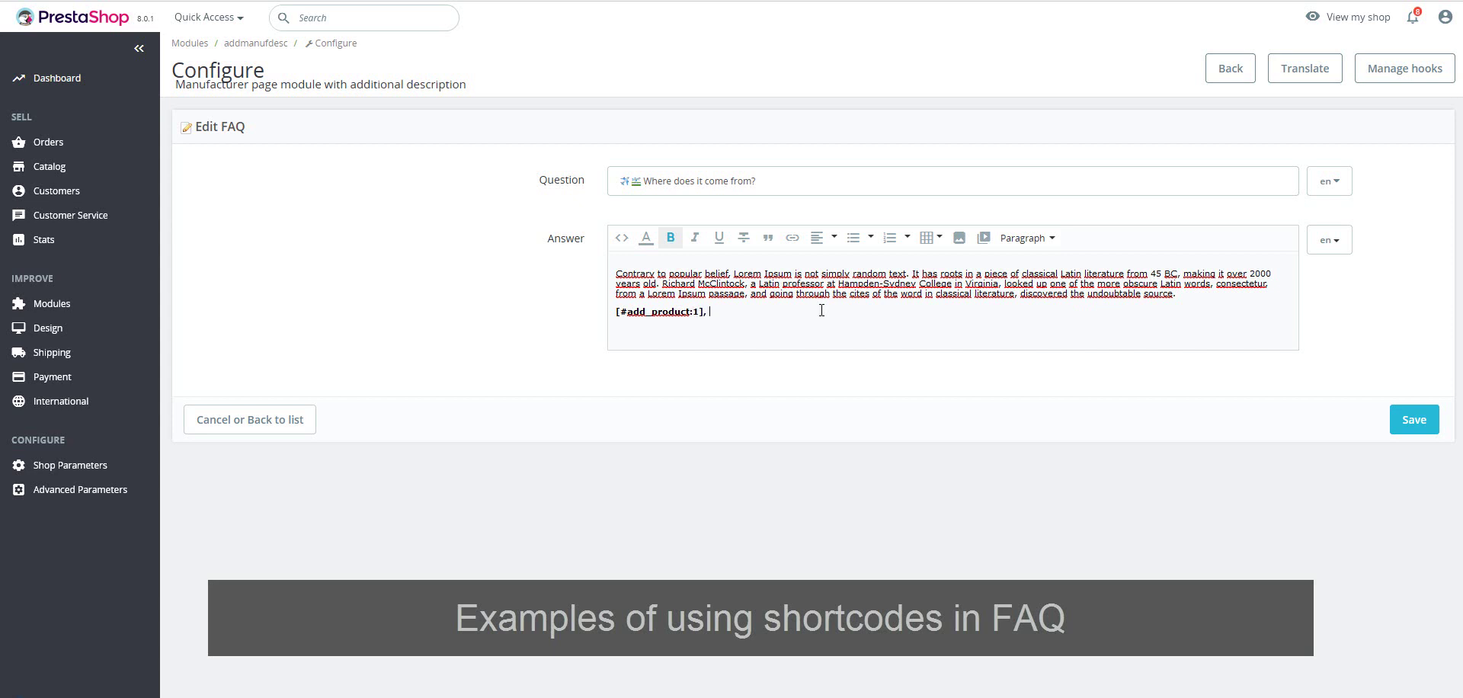
pyautogui.write('[#add_product:8]')
pyautogui.write('[#add_product:8]')
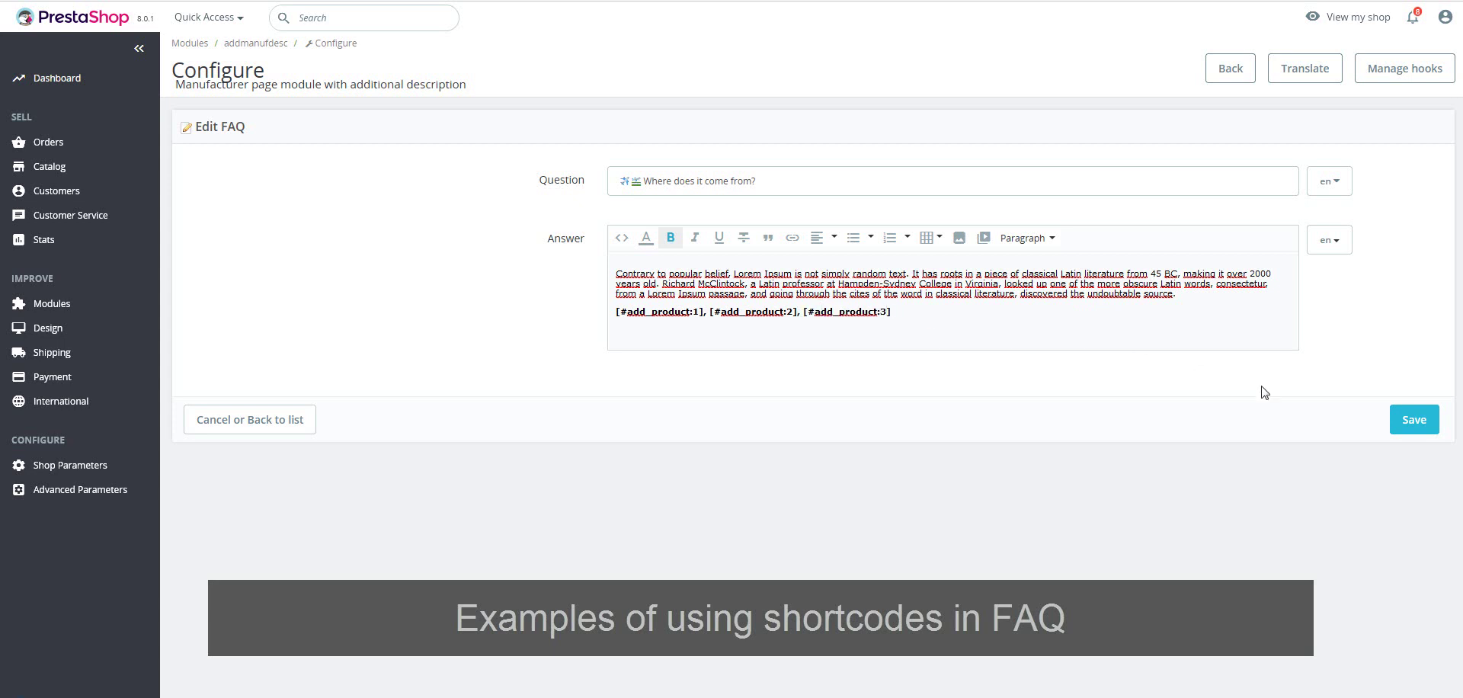
pyautogui.click(1417, 421)
pyautogui.click(1417, 421)
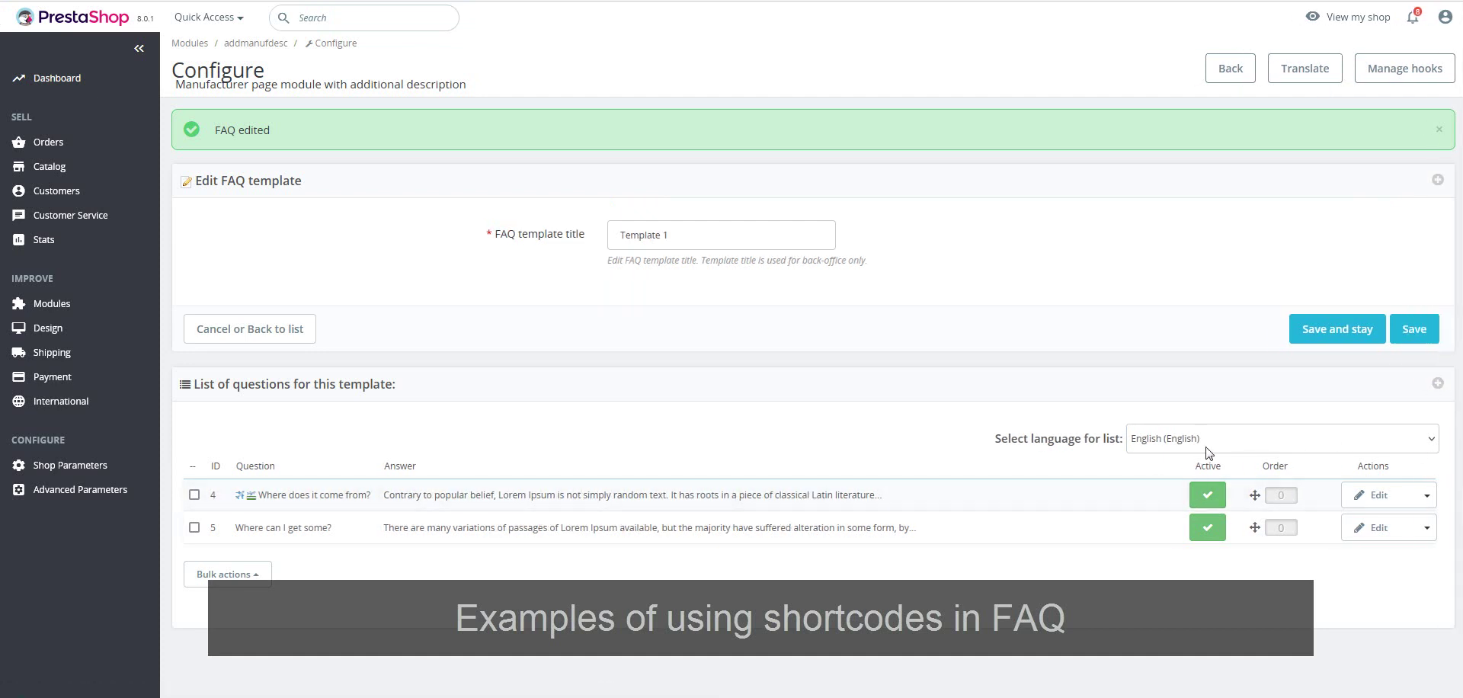
pyautogui.click(1416, 329)
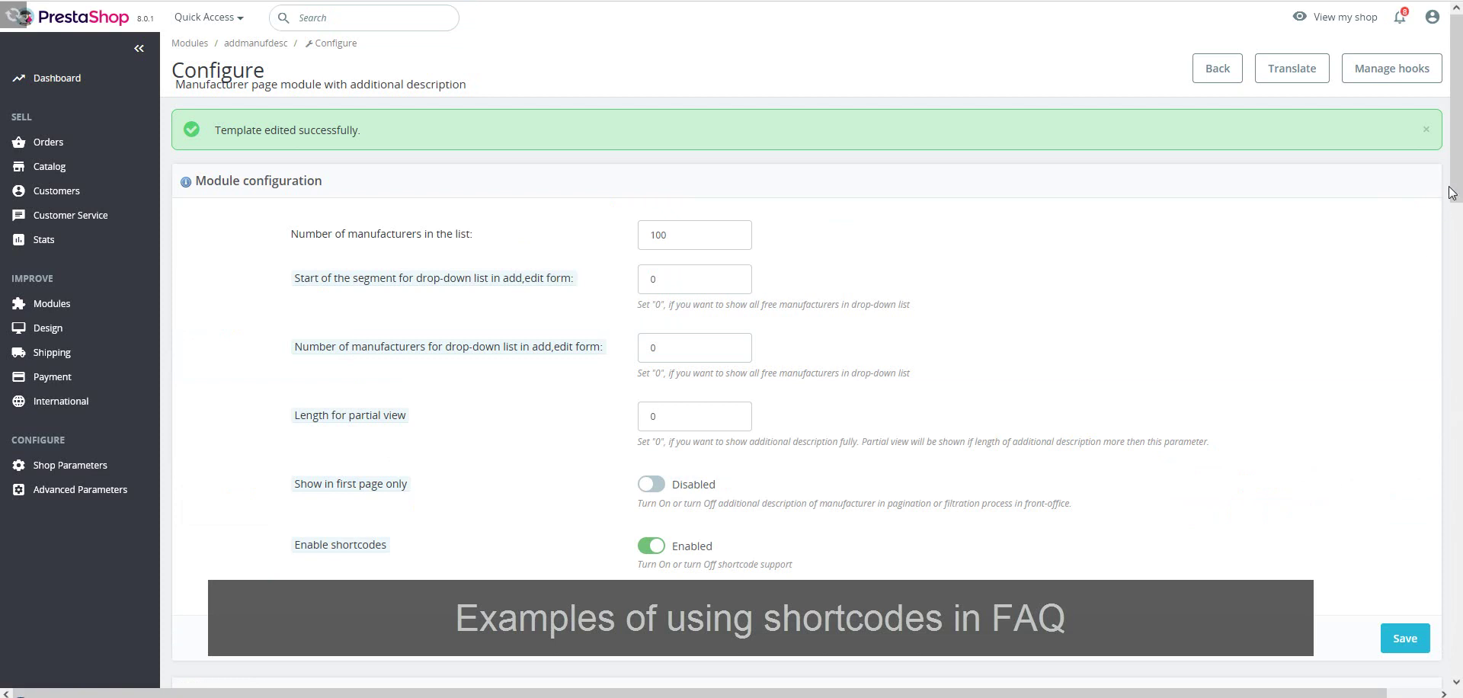
# Tie the FAQ template Template 1 to the Graphic Corner description and save while staying on the form
pyautogui.moveTo(1448, 200); pyautogui.dragTo(1435, 315)
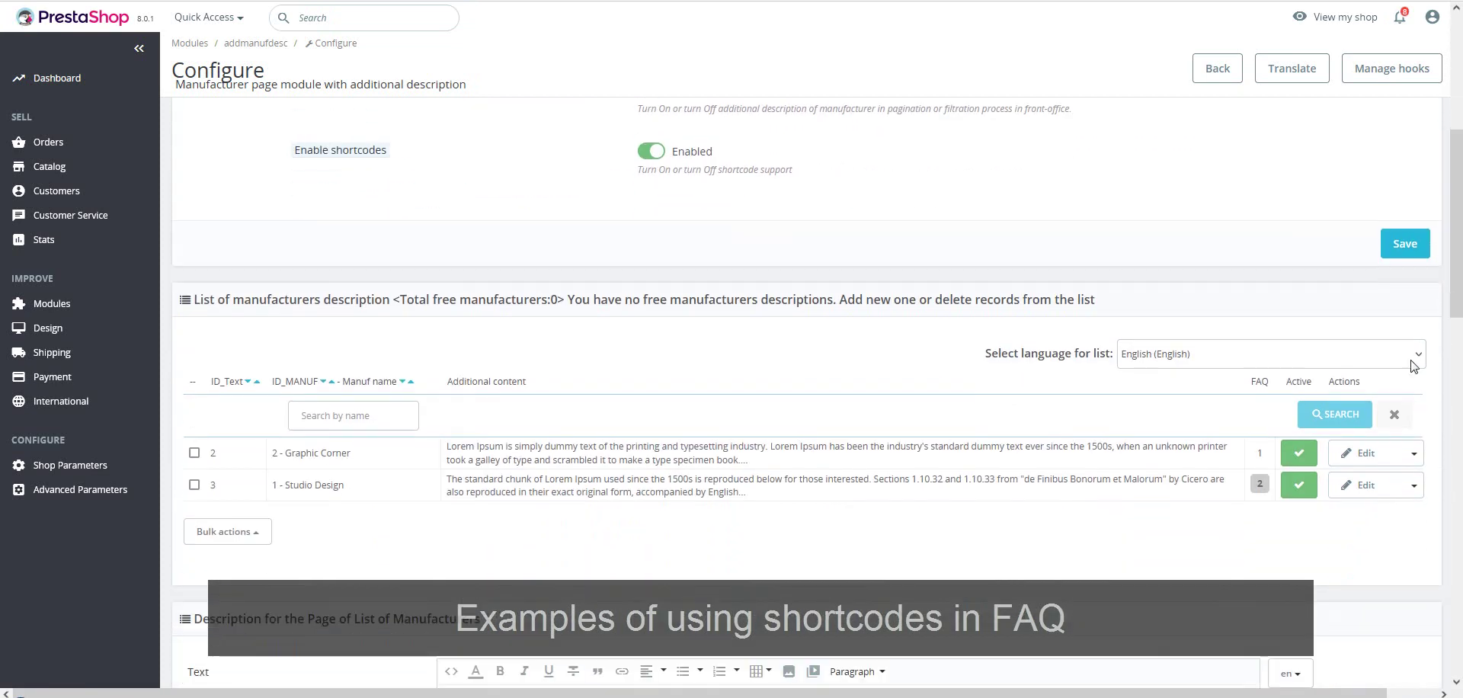
pyautogui.click(1367, 455)
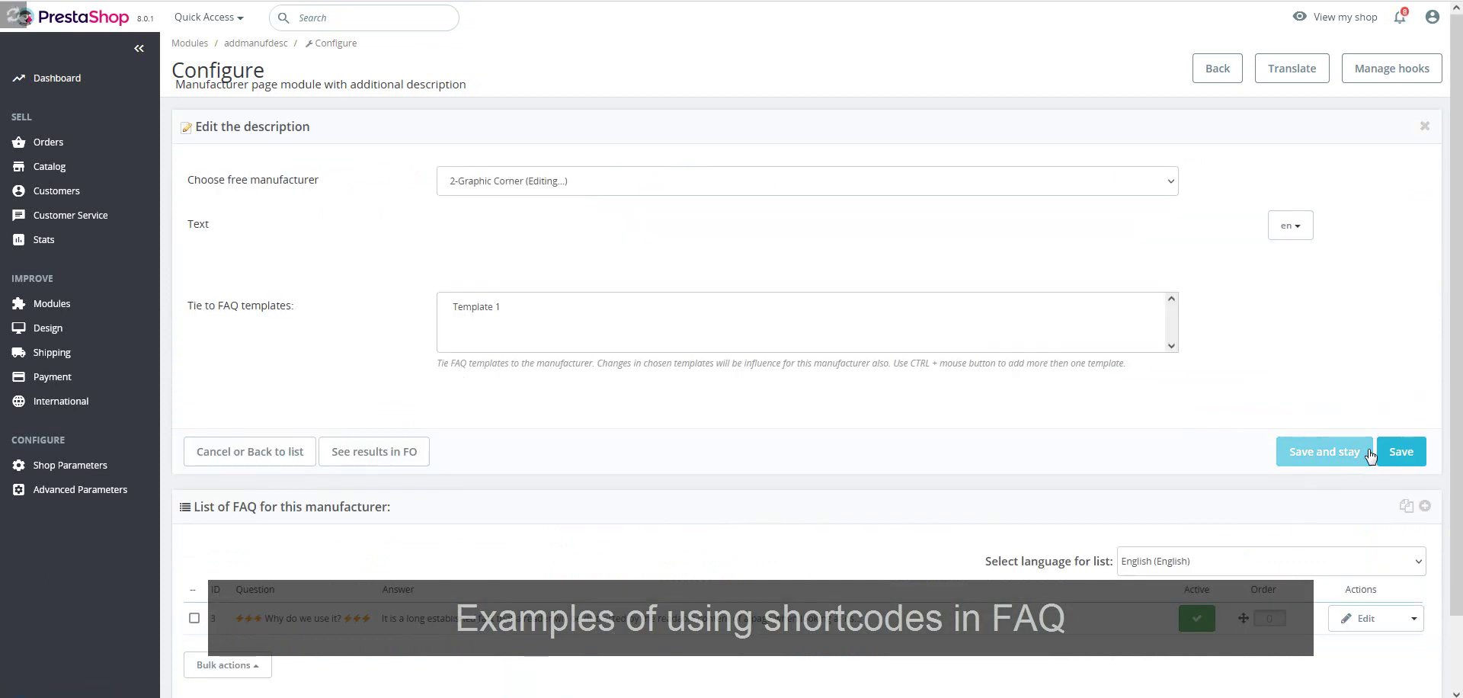
pyautogui.scroll(-3, 1094, 505)
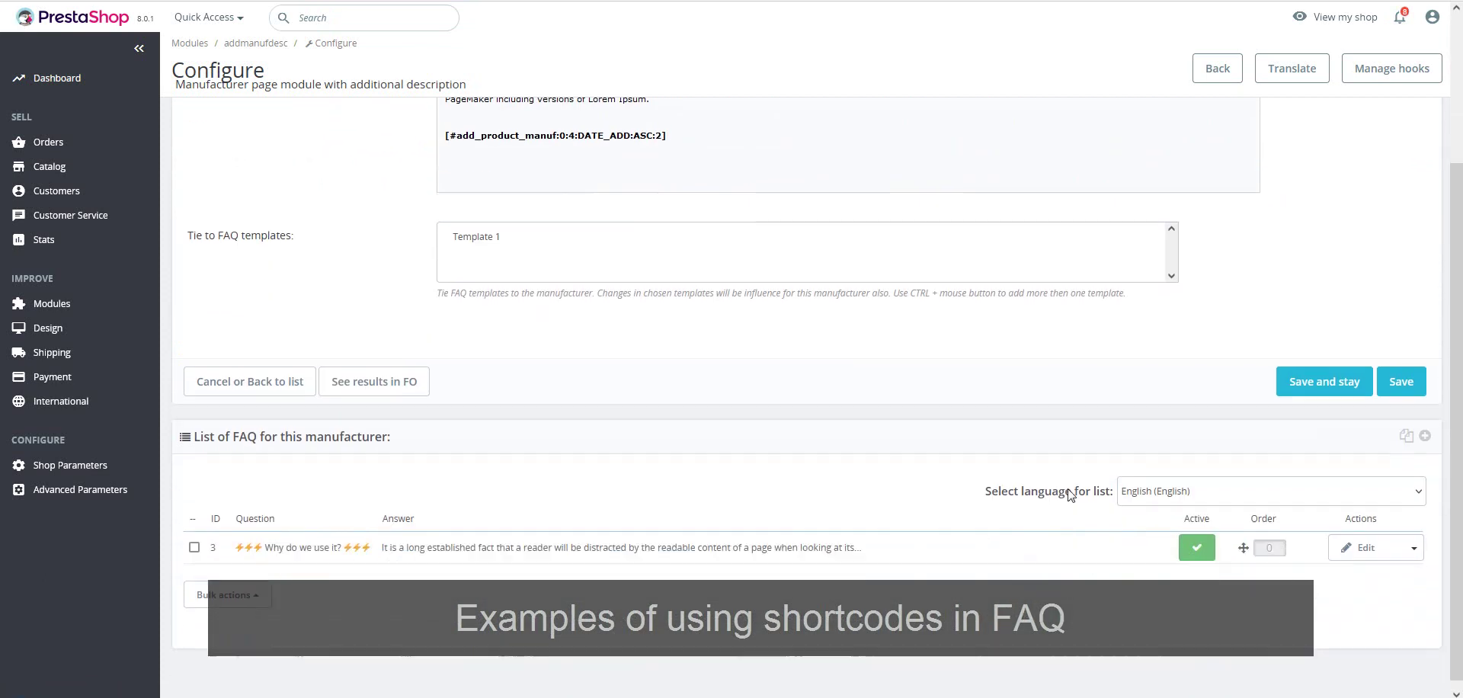
pyautogui.click(523, 229)
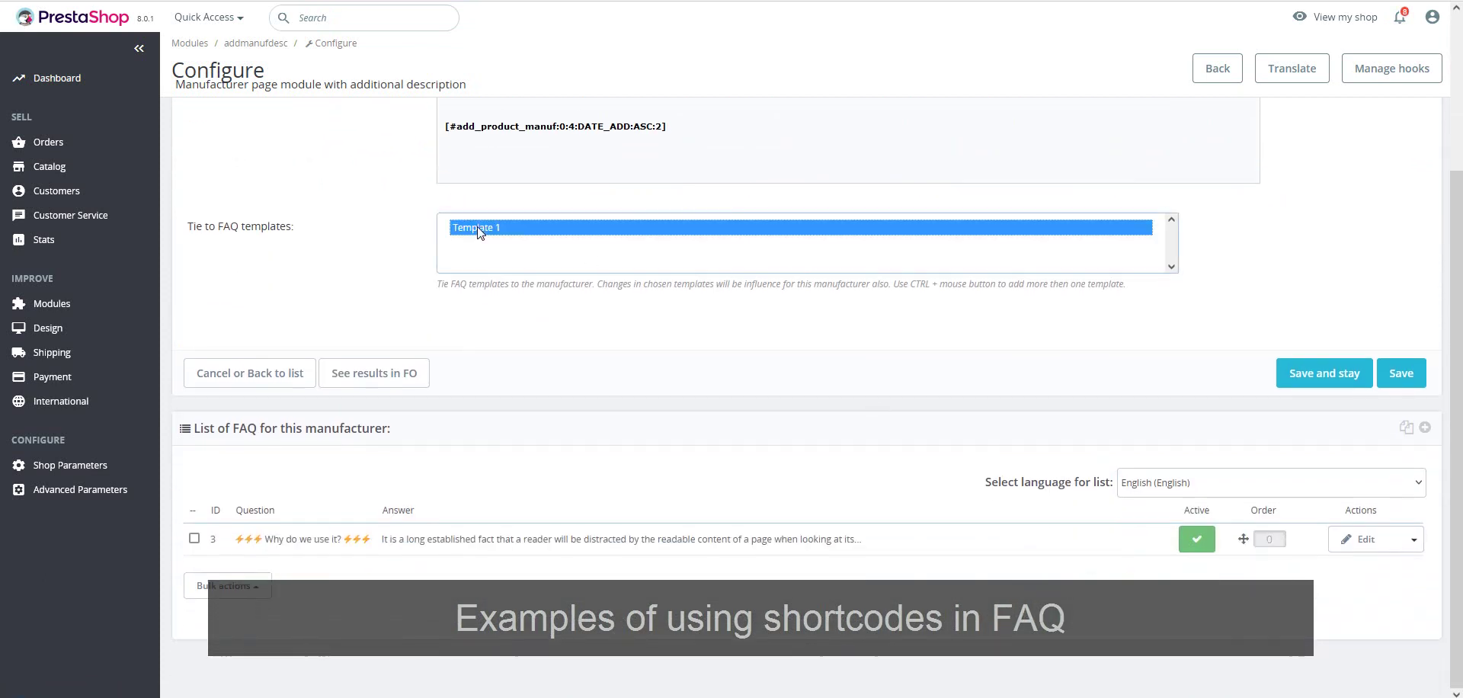
pyautogui.click(1353, 380)
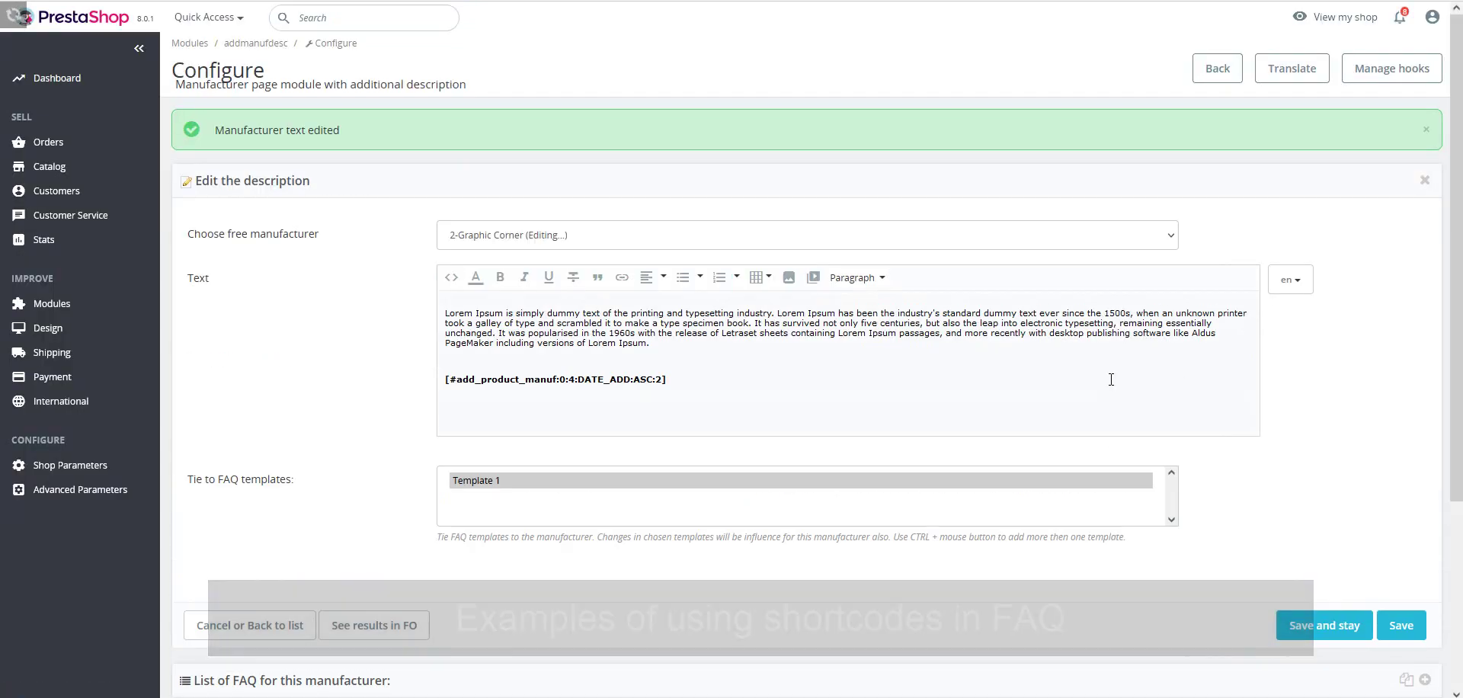
# View Graphic Corner's brand page in the front office and expand its FAQ questions to examine the product shortcodes in the answers
pyautogui.click(405, 625)
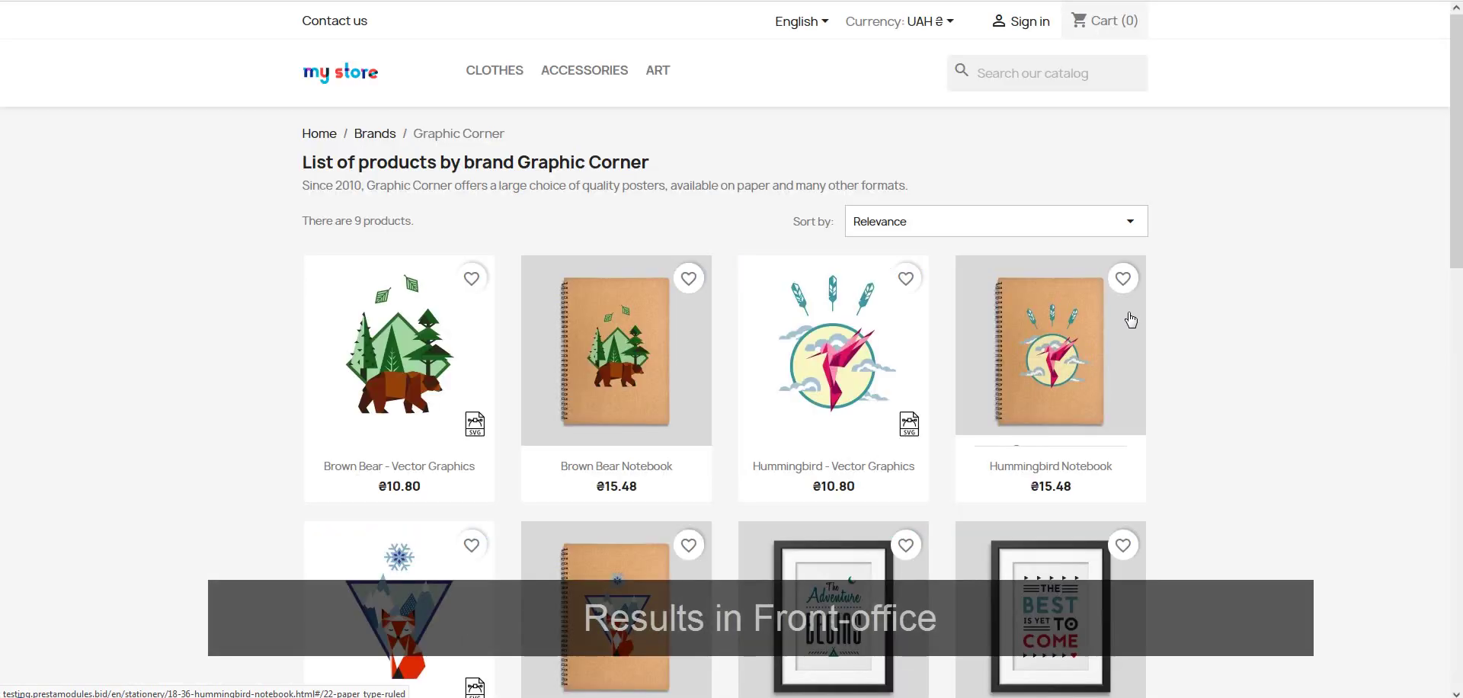
pyautogui.moveTo(1455, 198); pyautogui.dragTo(1417, 520)
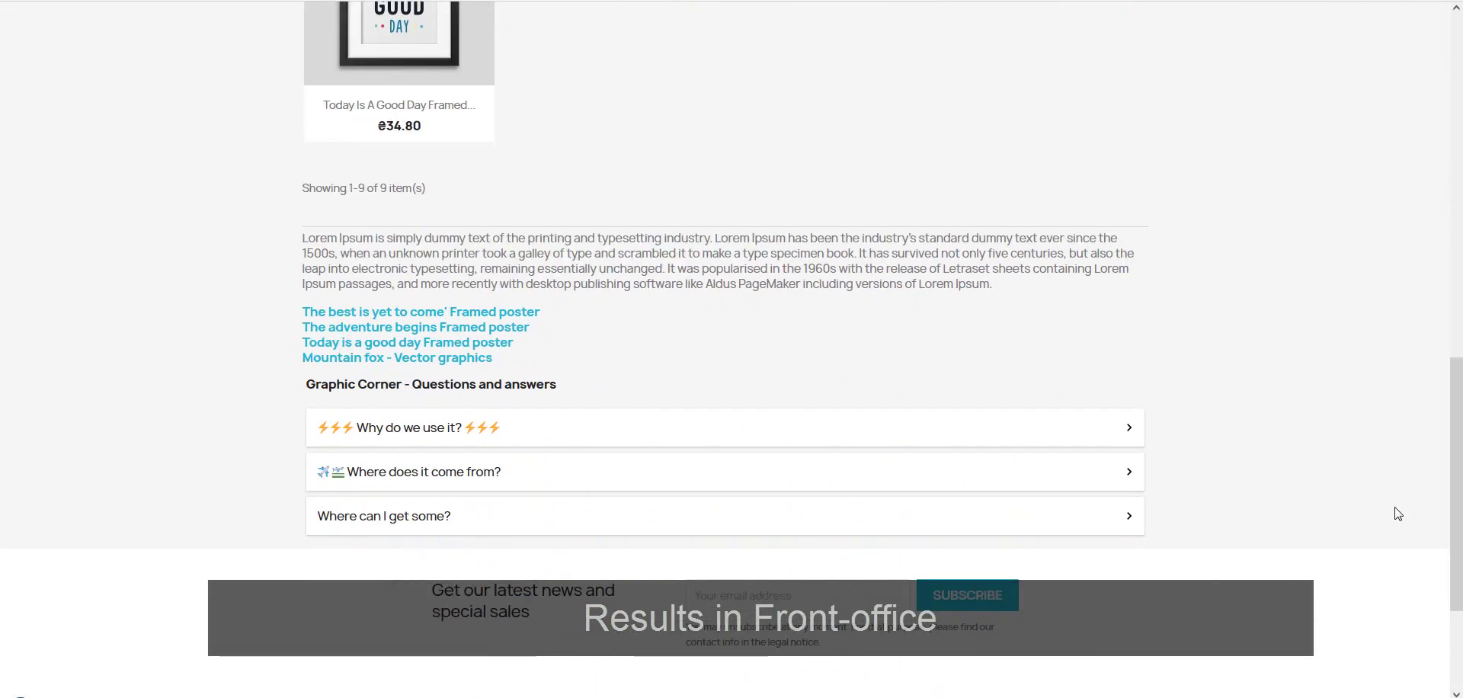
pyautogui.click(1126, 429)
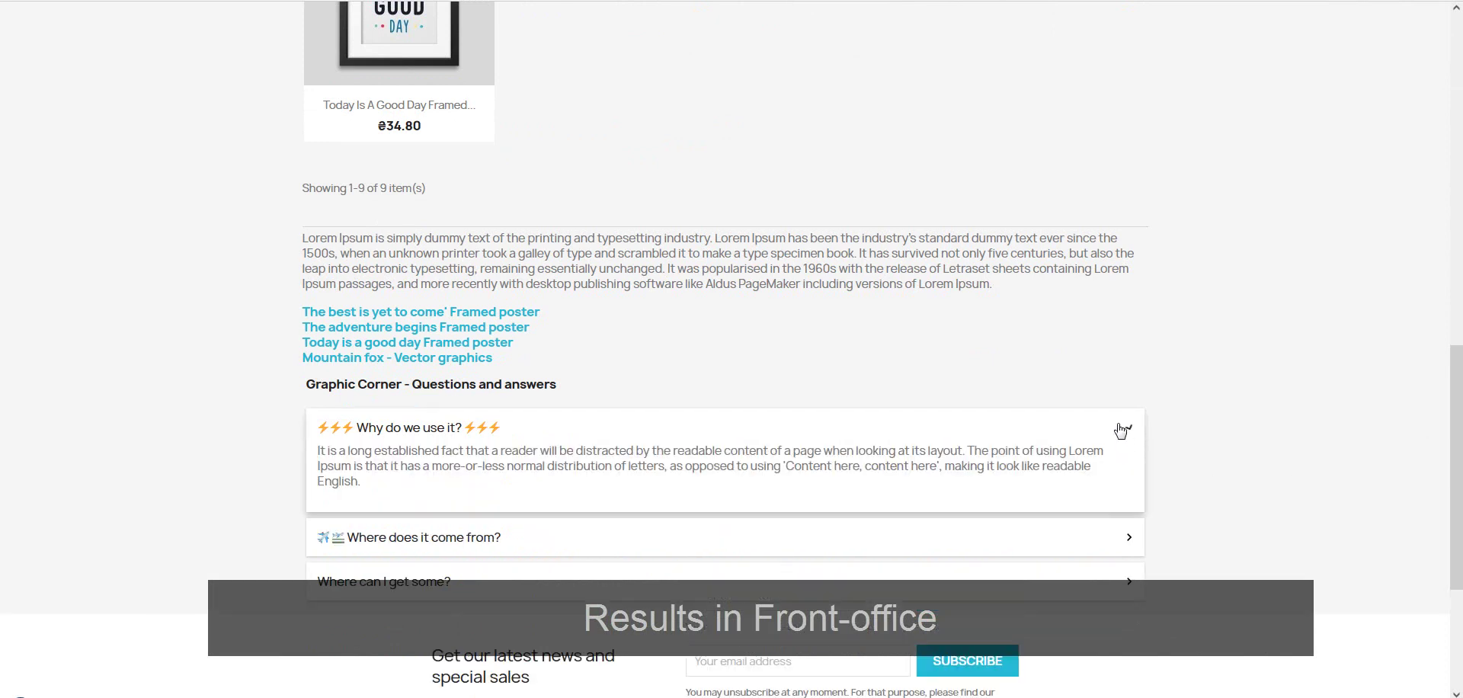
pyautogui.click(1103, 540)
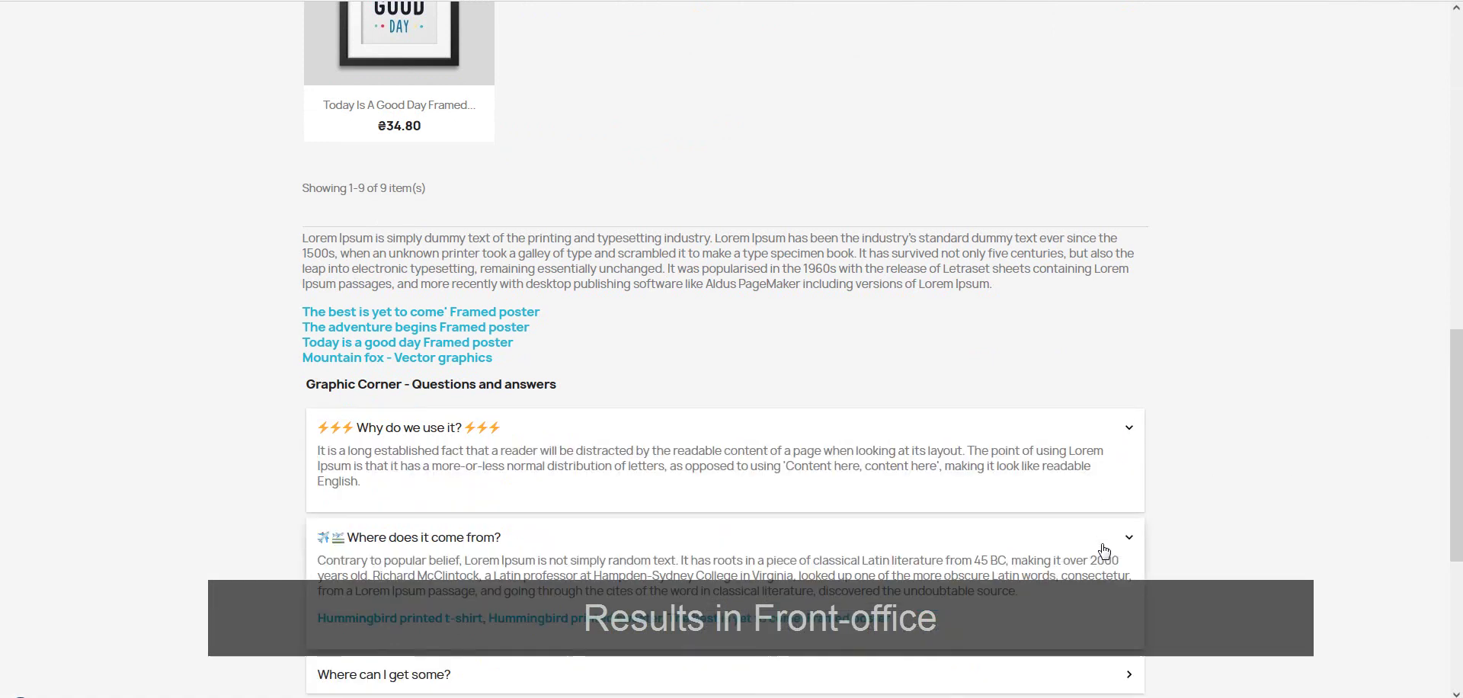
pyautogui.scroll(-1, 844, 551)
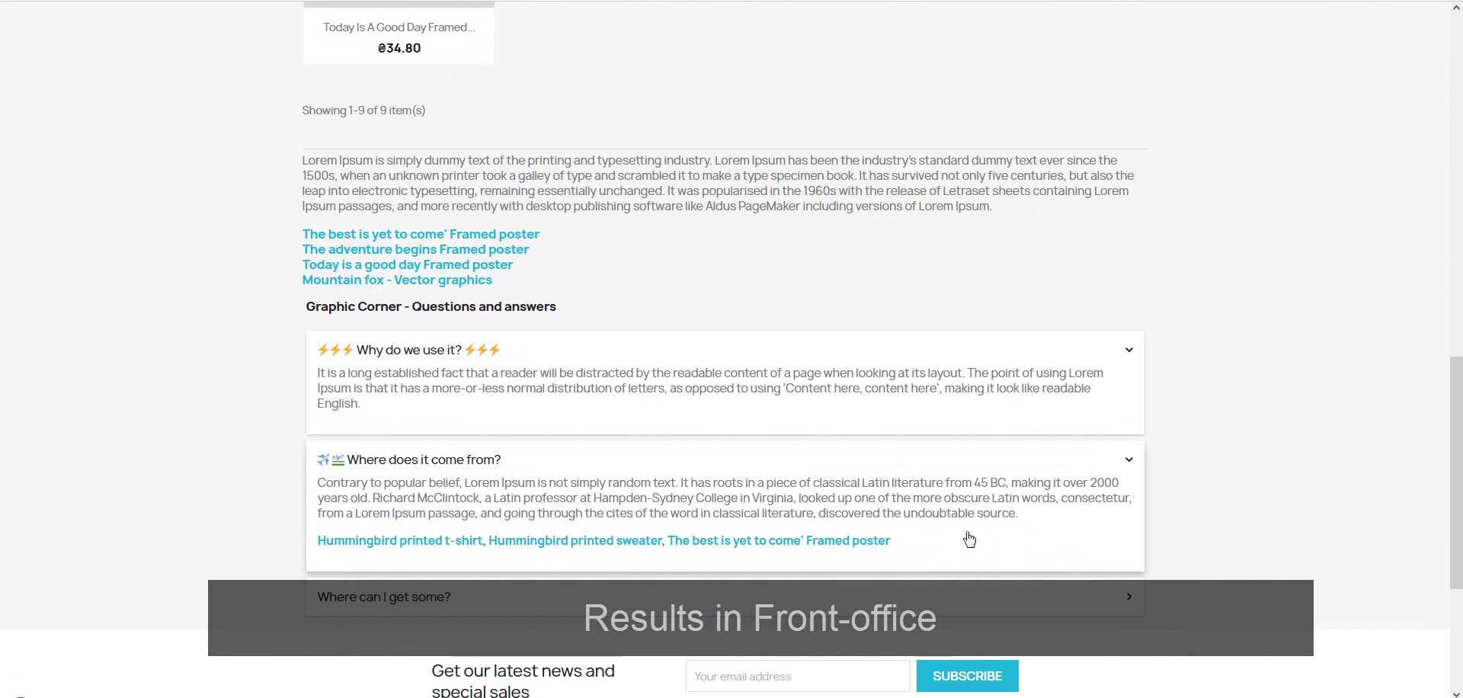
pyautogui.click(1141, 598)
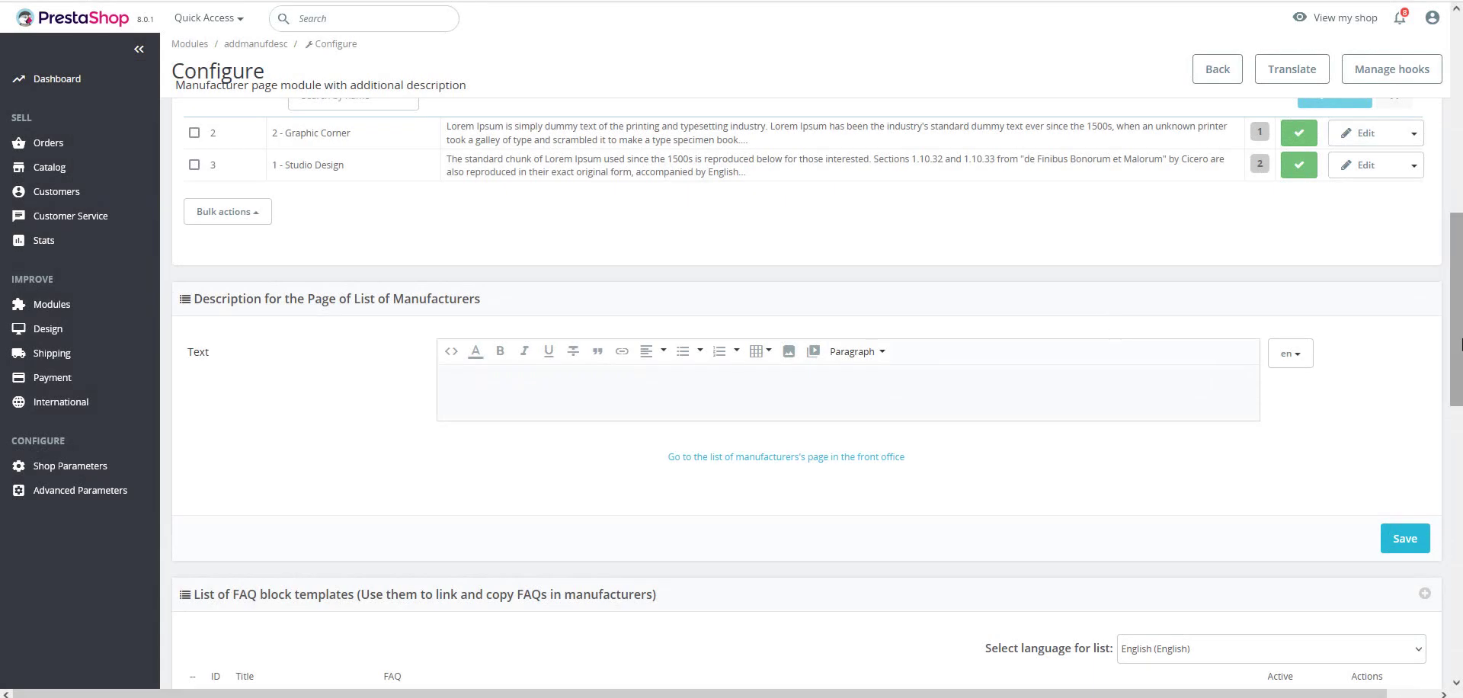
# Enter the paragraph beginning "All the Lorem Ipsum generators on the Internet" as the description for the list of manufacturers page and save
pyautogui.scroll(-2, 1457, 336)
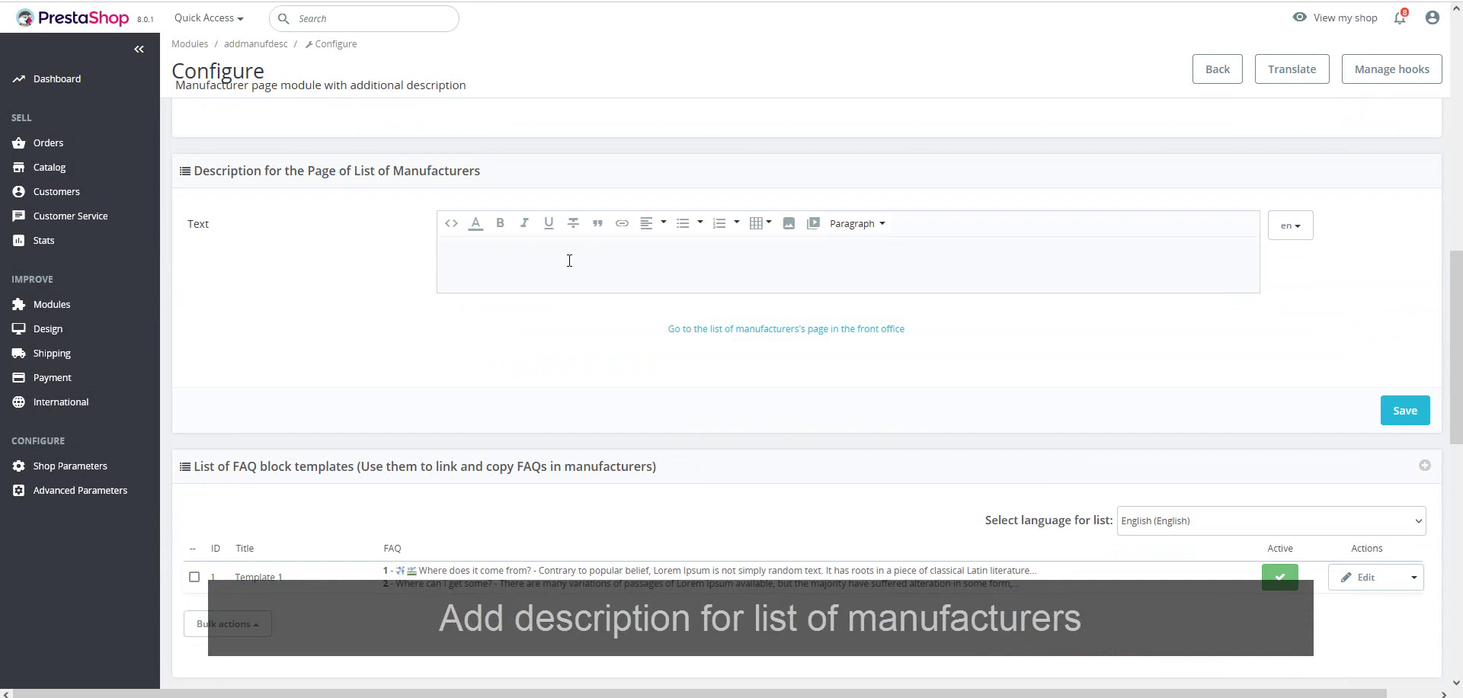
pyautogui.write('All the Lorem Ipsum generators on the Internet tend to repeat predefined chunks as necessary, making this the first true generator on the Internet. It uses a dictionary of over 200 Latin words, combined with a handful of model sentence structures, to generate Lorem Ipsum which looks reasonable. The generated Lorem Ipsum is therefore always free from repetition, injected humour, or non-characteristic words etc.')
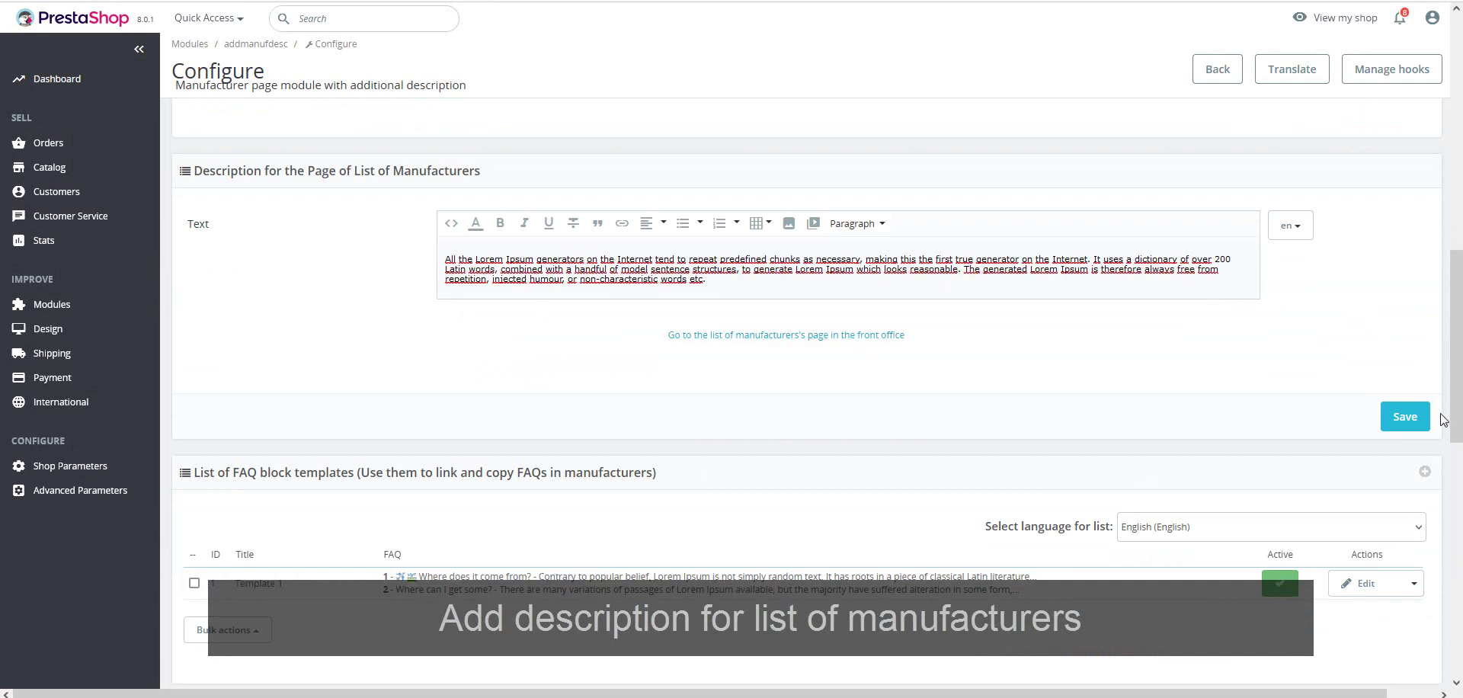
pyautogui.click(1405, 417)
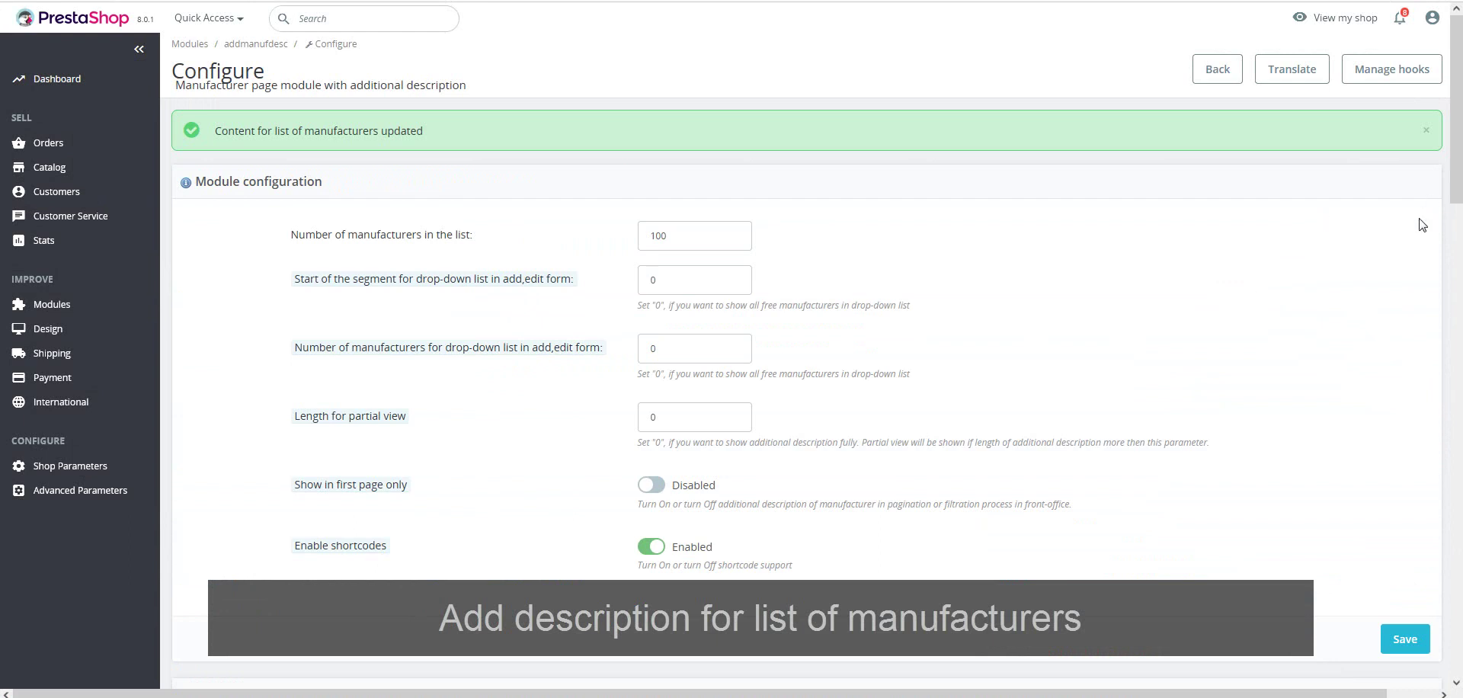
# View the list of manufacturers page in the front office to check its description
pyautogui.scroll(-9, 1427, 216)
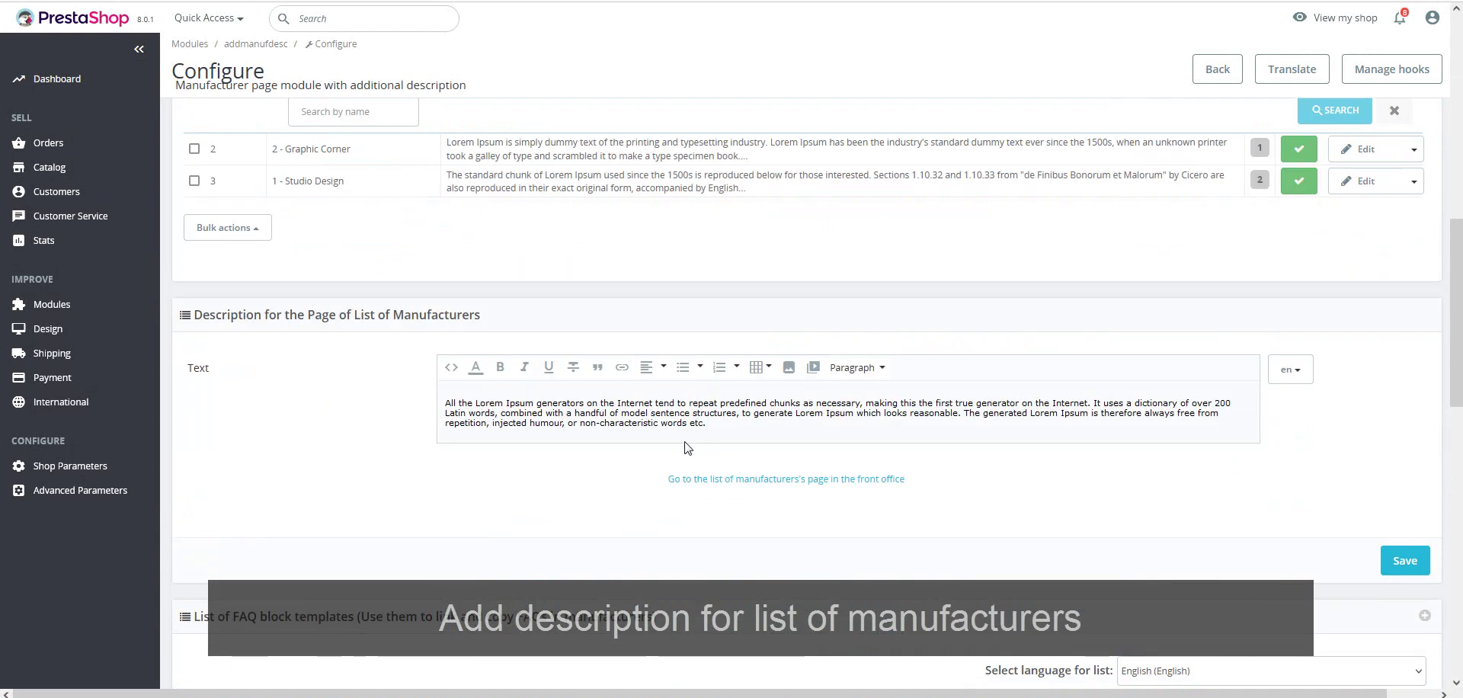
pyautogui.click(767, 480)
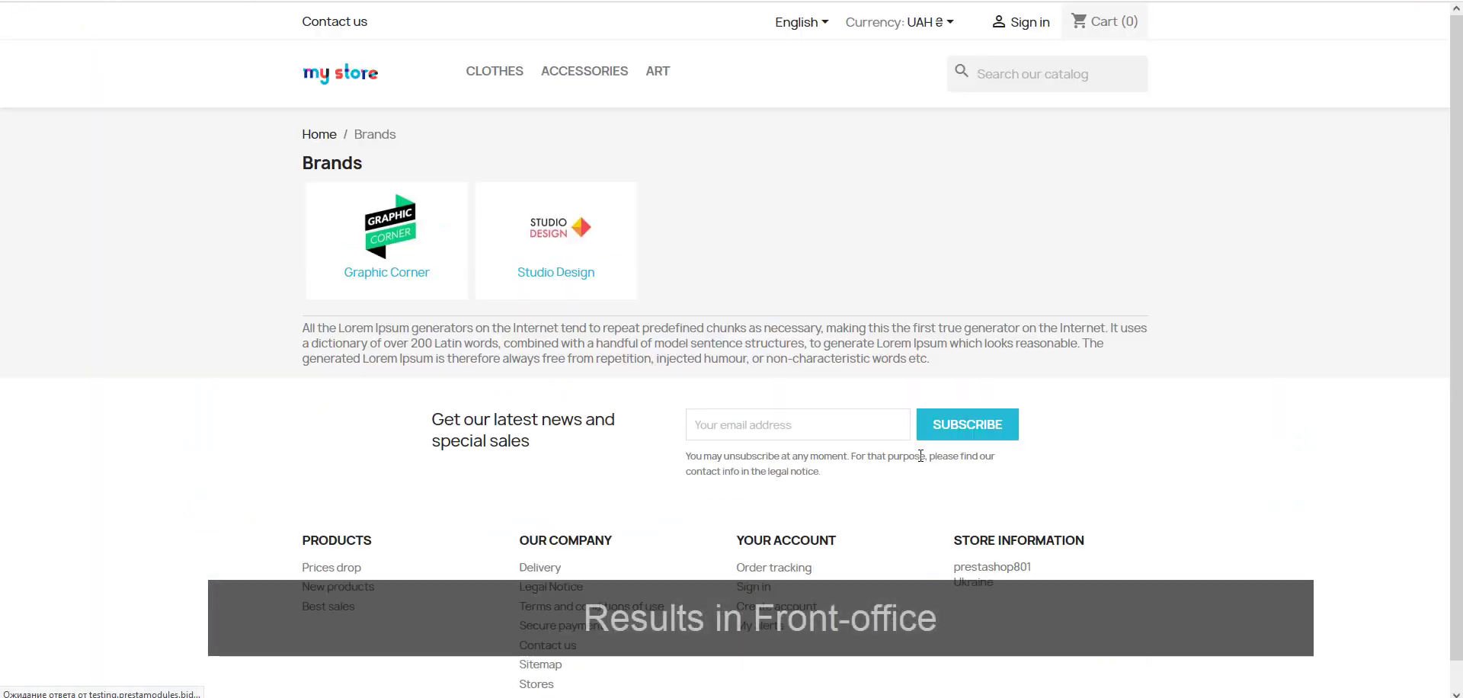